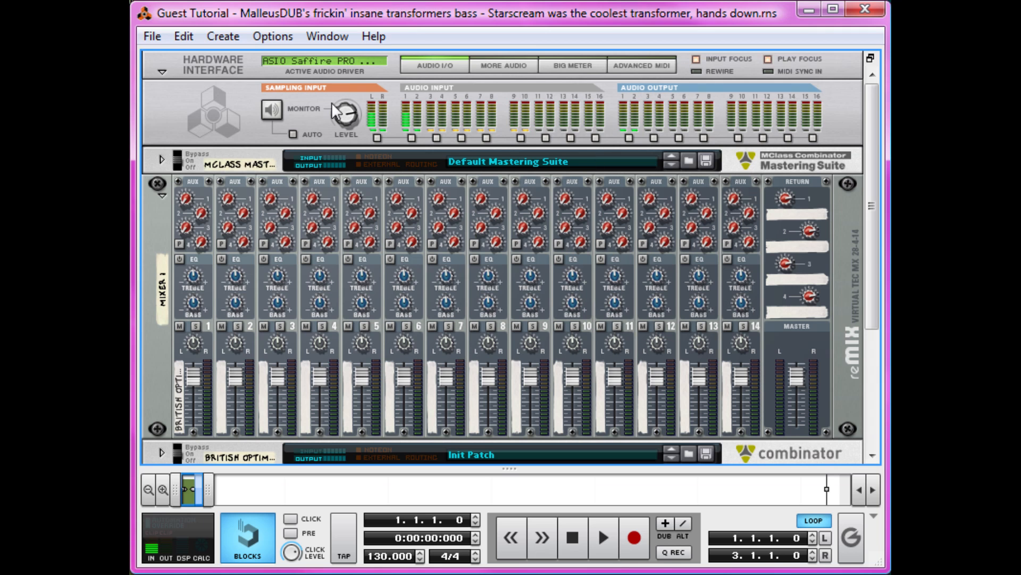
# Open the general preferences and switch off Load Default Sound in New Devices.
pyautogui.click(195, 40)
pyautogui.click(316, 394)
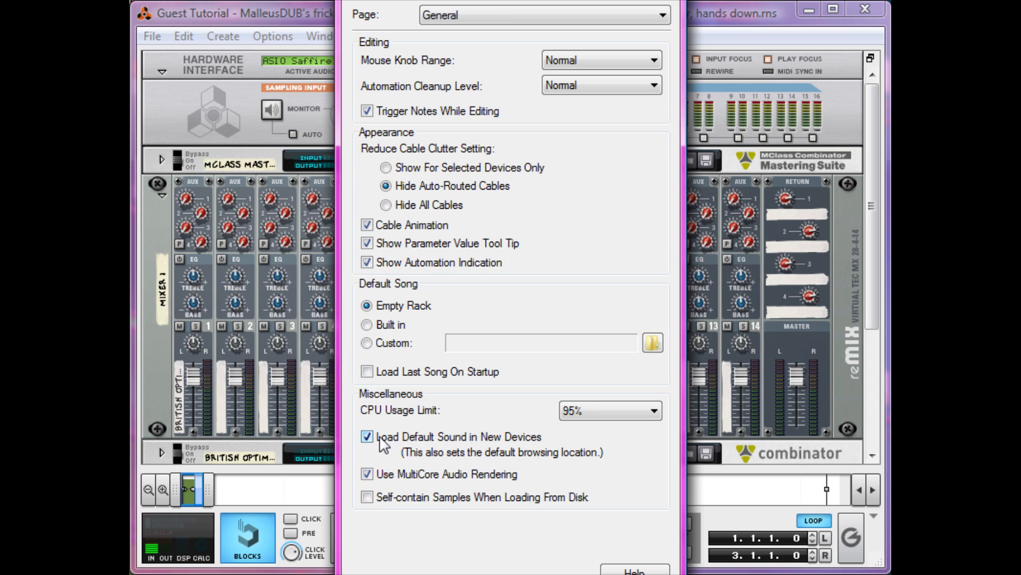
pyautogui.click(504, 444)
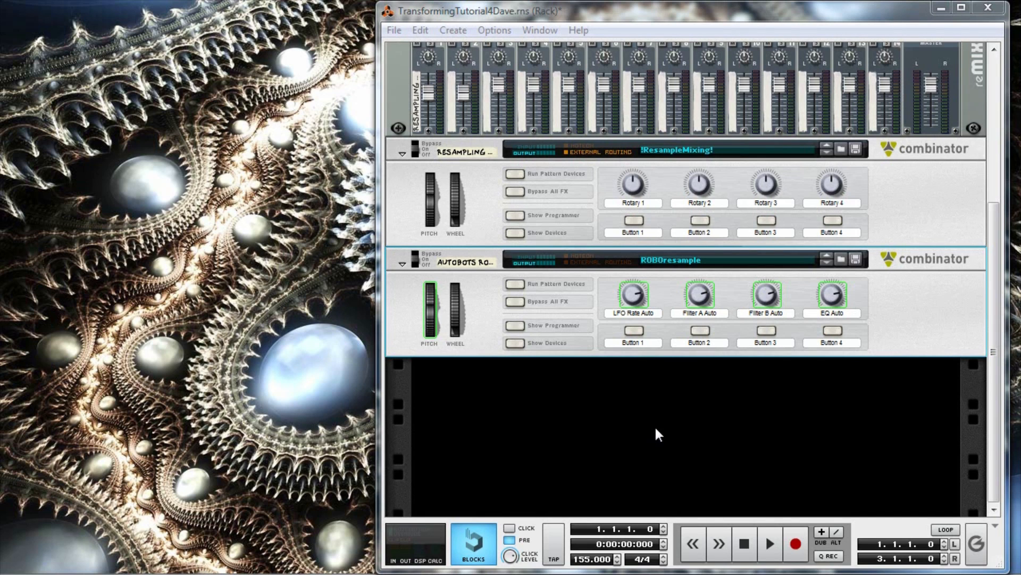
# Play back the ROBOresample Combinator example, stop it and return to the song start.
pyautogui.click(769, 544)
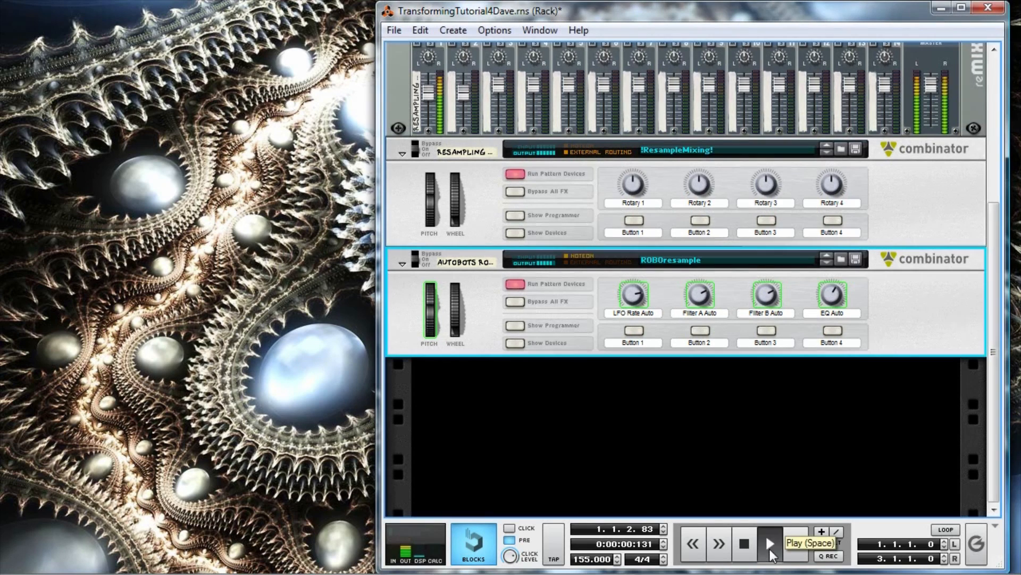
pyautogui.doubleClick(751, 545)
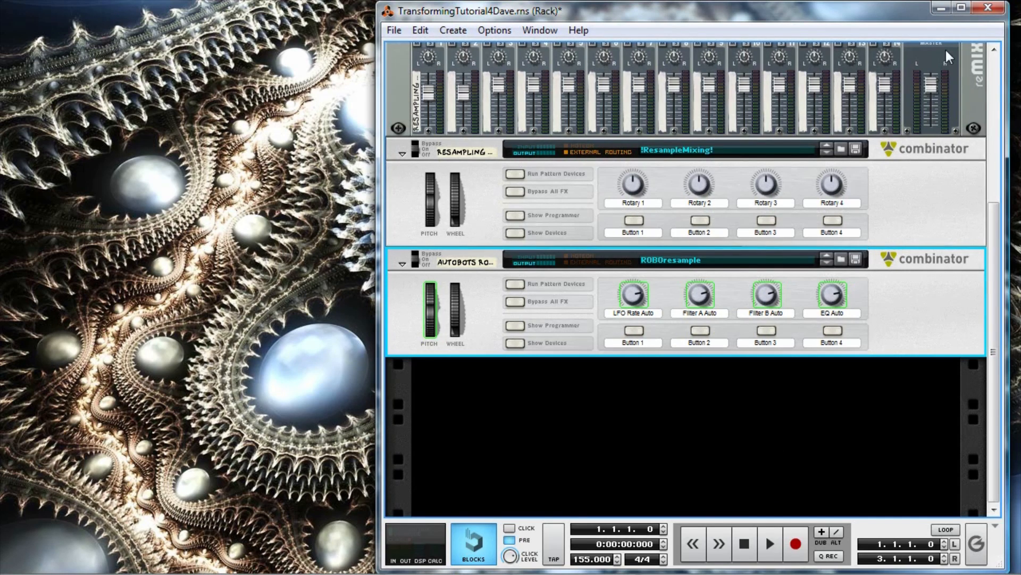
# In Document 2, create a Combinator below the mixer and name it Autobots Rollout.
pyautogui.click(942, 8)
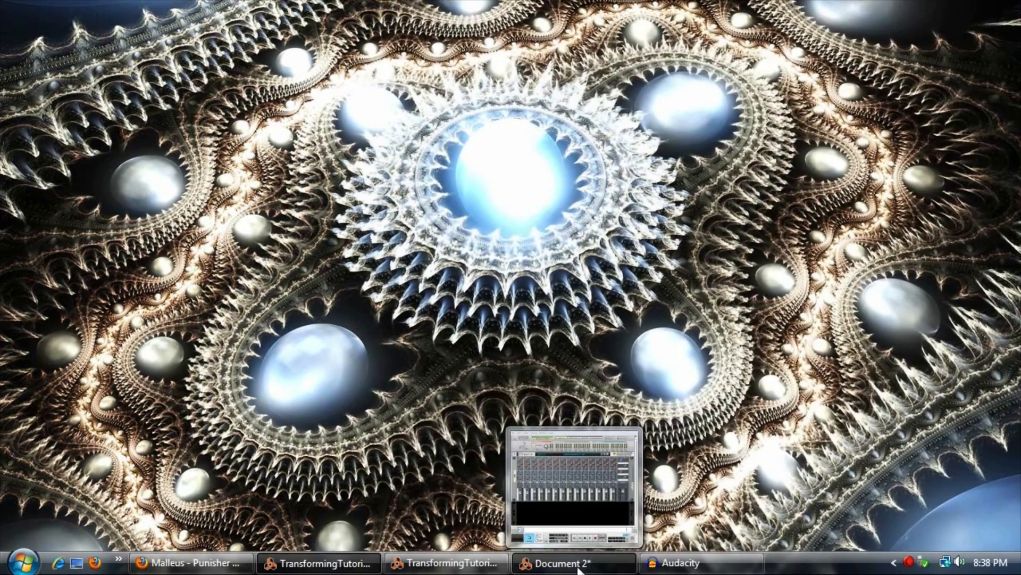
pyautogui.click(580, 568)
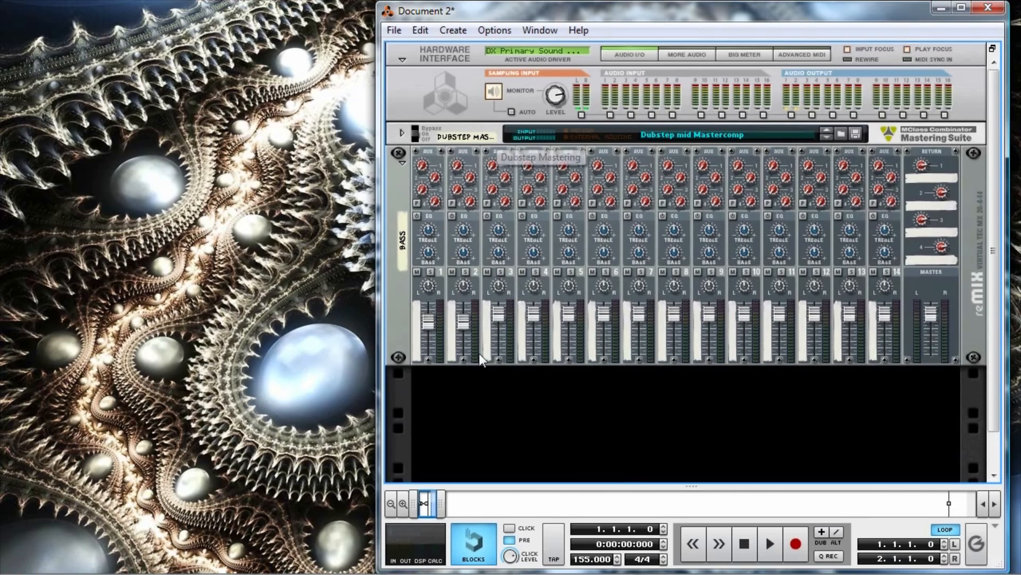
pyautogui.rightClick(668, 394)
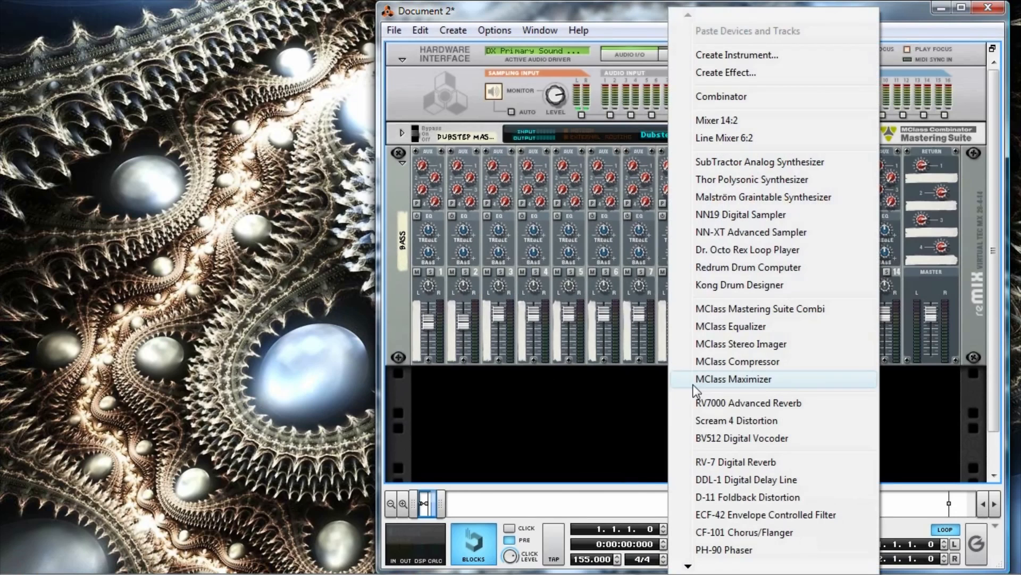
pyautogui.click(785, 102)
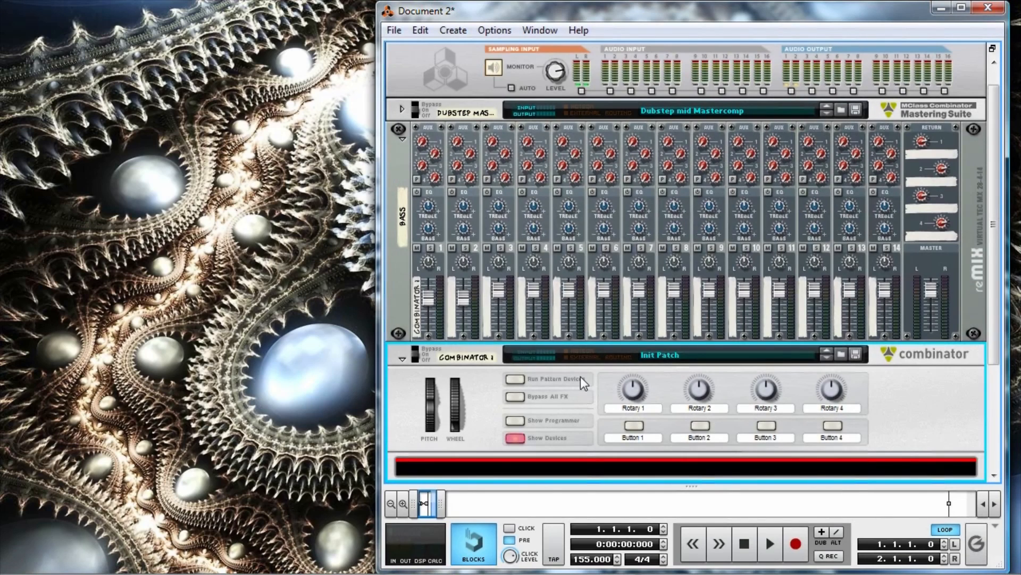
pyautogui.doubleClick(471, 359)
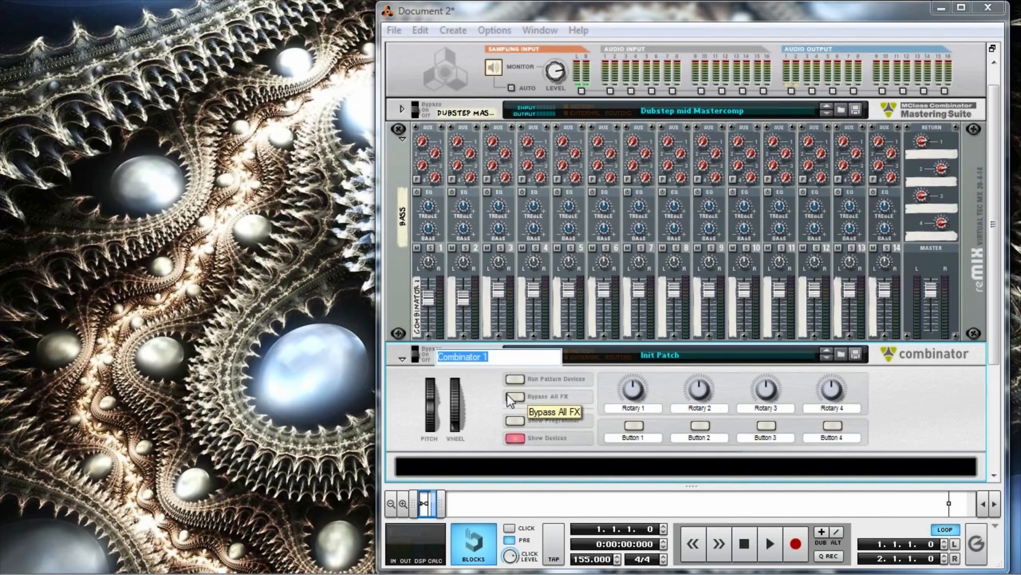
pyautogui.write('Autob')
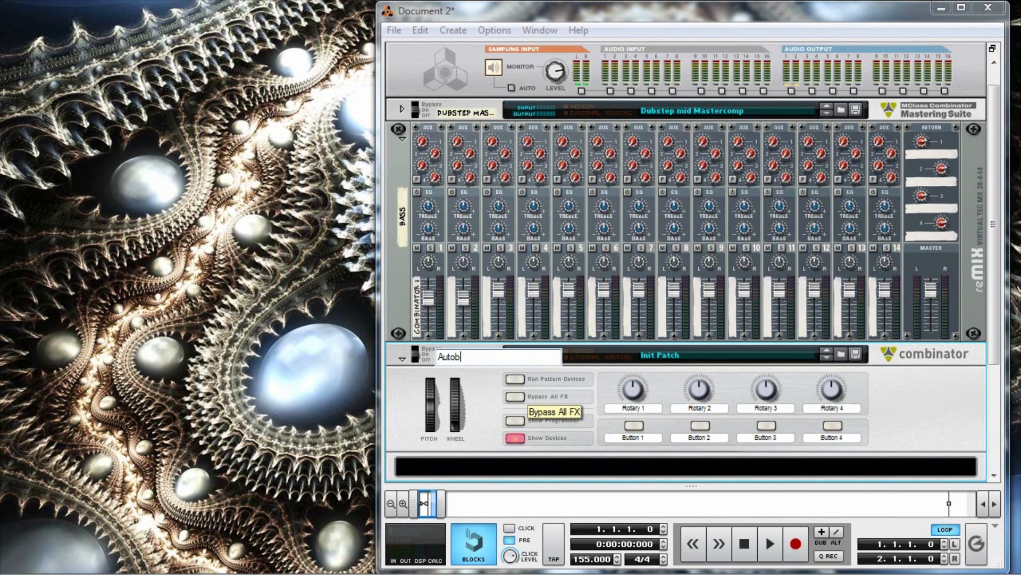
pyautogui.write('ots Rollout')
pyautogui.press('Return')
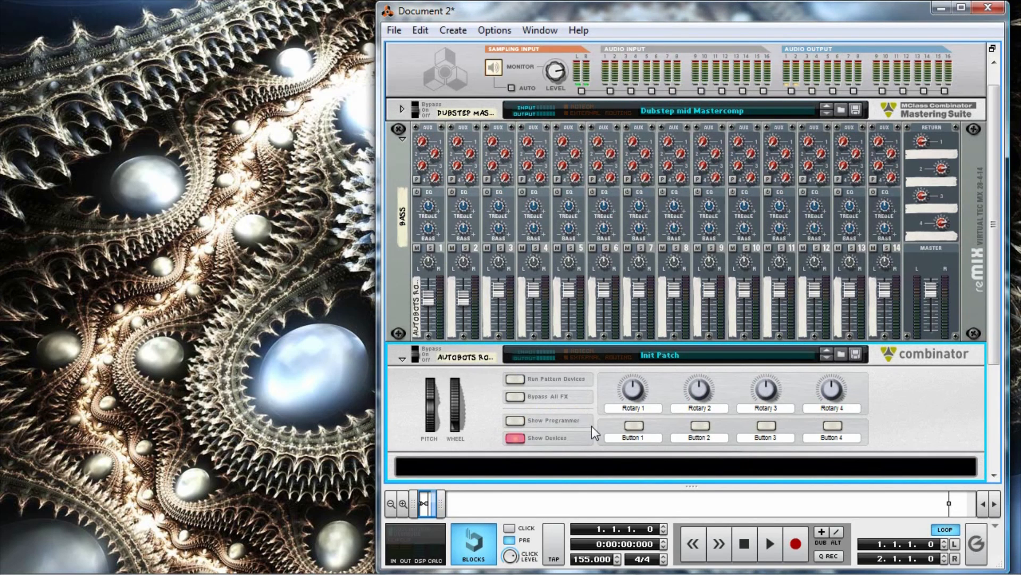
# Create an NN19 Digital Sampler inside the Autobots Rollout Combinator.
pyautogui.scroll(-2, 593, 429)
pyautogui.rightClick(599, 413)
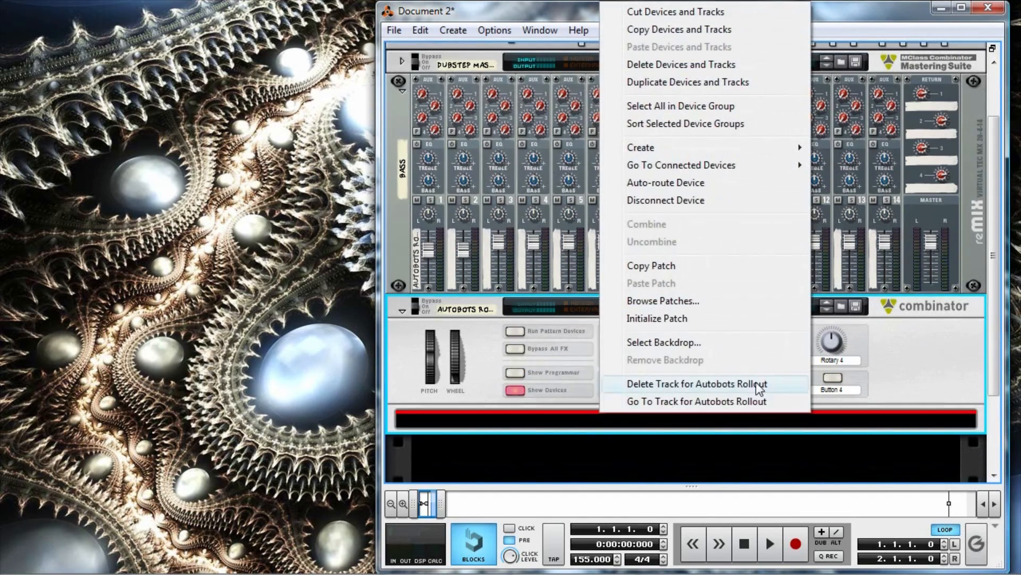
pyautogui.moveTo(722, 151)
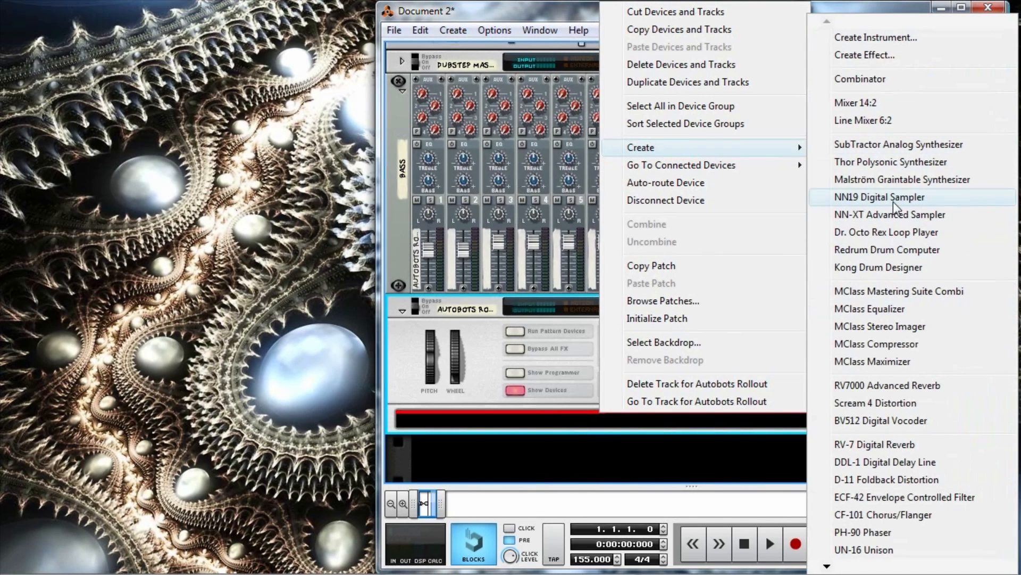
pyautogui.click(892, 201)
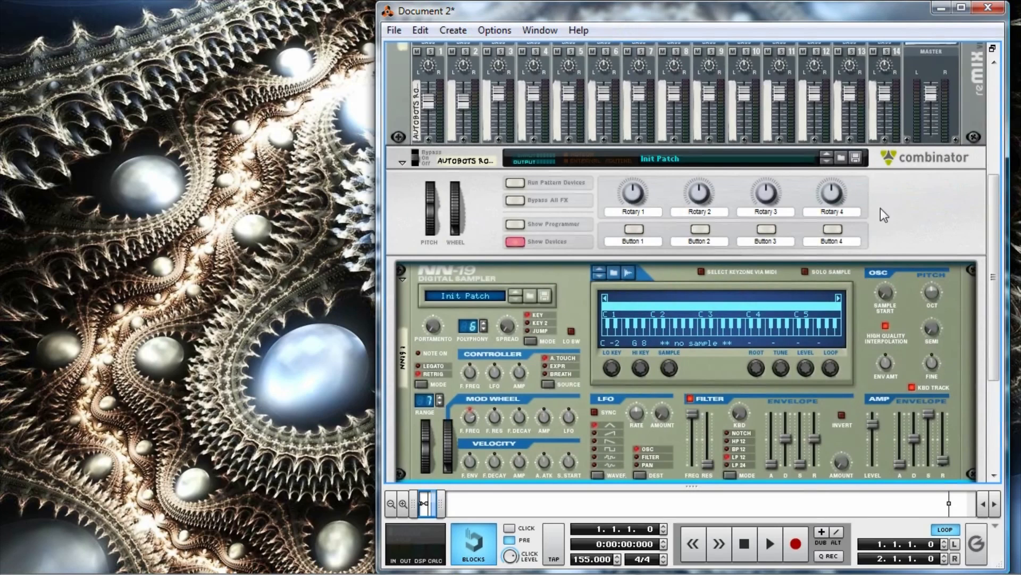
# Load RobotResampleBass1.wav into the NN19, then set its loop mode to FW and its pitch bend range to 12.
pyautogui.scroll(-1, 815, 268)
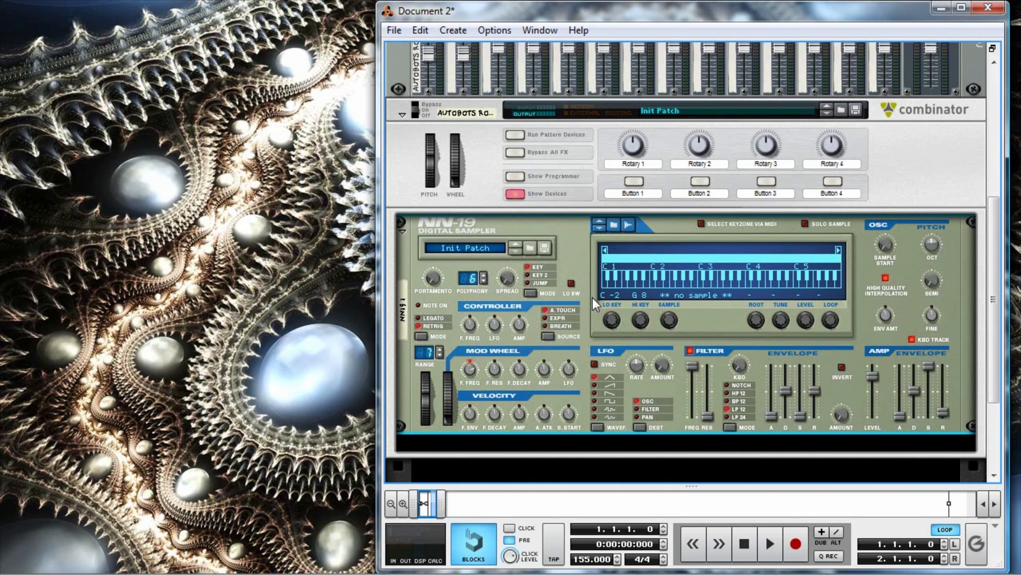
pyautogui.rightClick(695, 295)
pyautogui.click(764, 346)
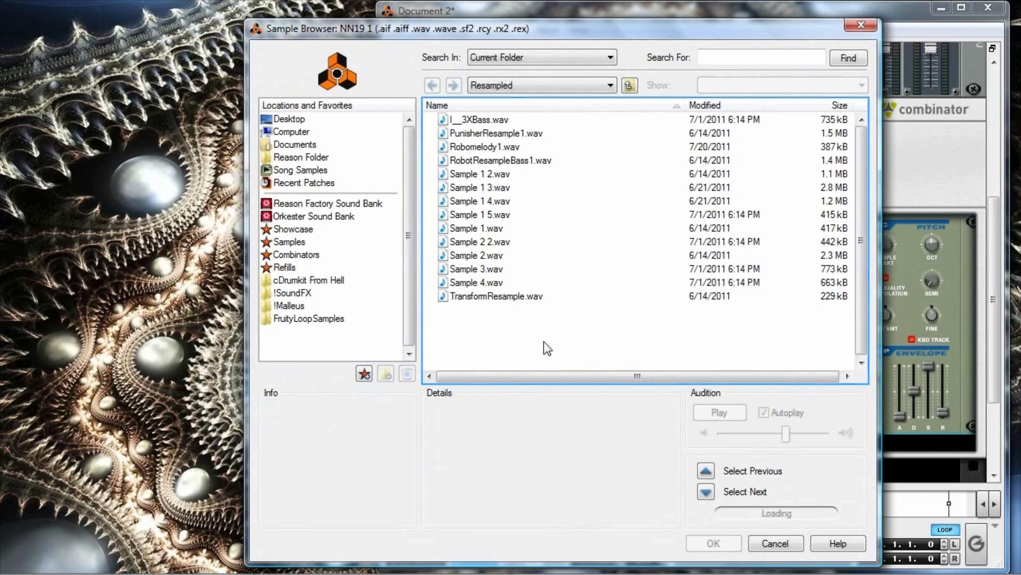
pyautogui.click(537, 163)
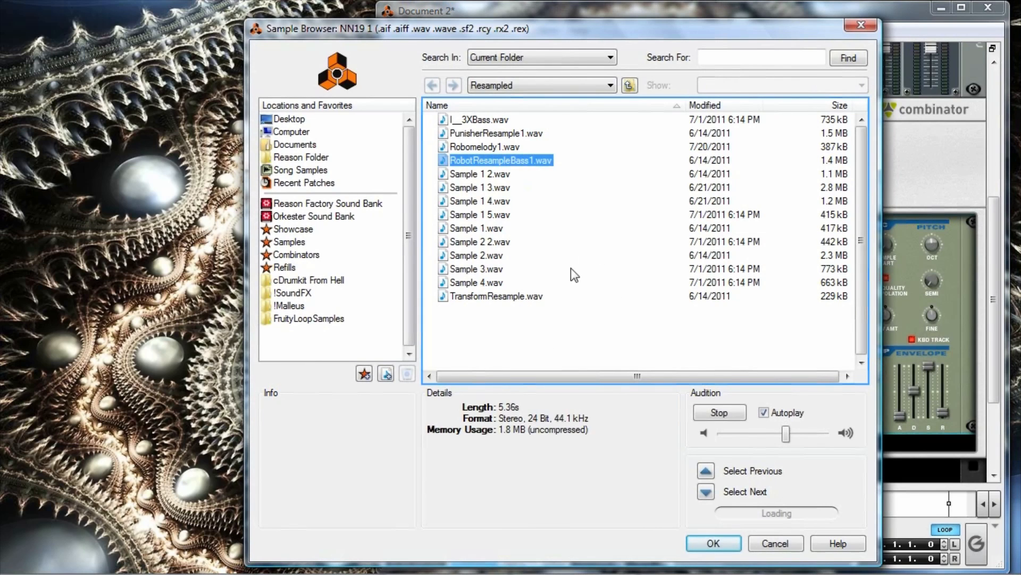
pyautogui.click(733, 548)
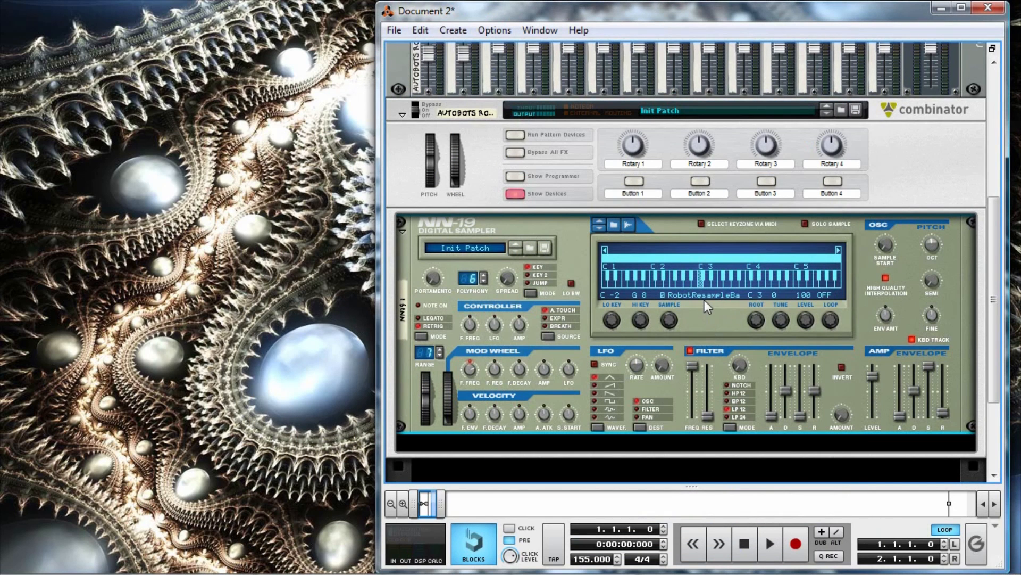
pyautogui.moveTo(832, 322); pyautogui.dragTo(825, 294)
# Create two Malström Graintable Synthesizers below the NN19 inside the Combinator.
pyautogui.scroll(-3, 708, 319)
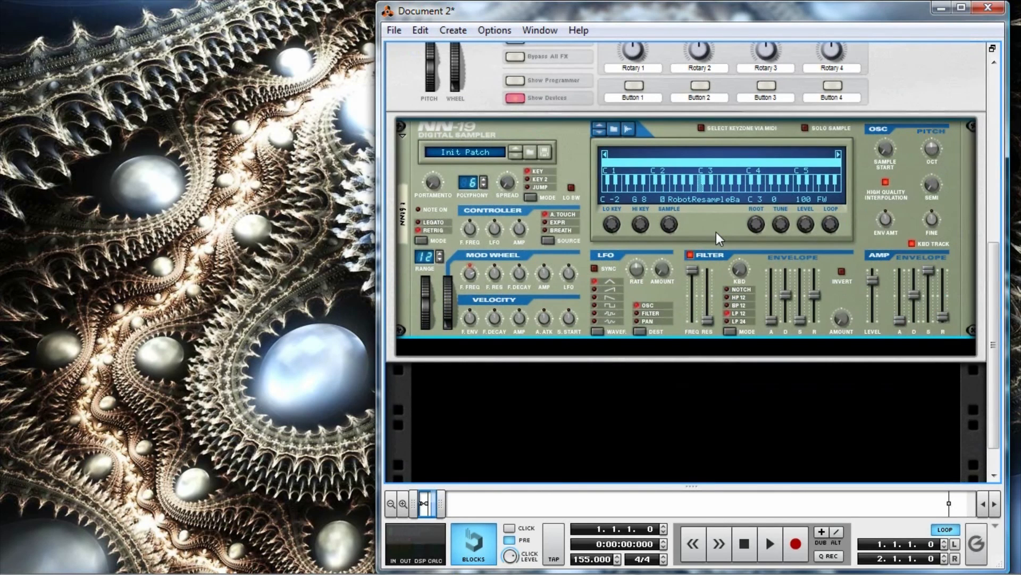
pyautogui.rightClick(698, 349)
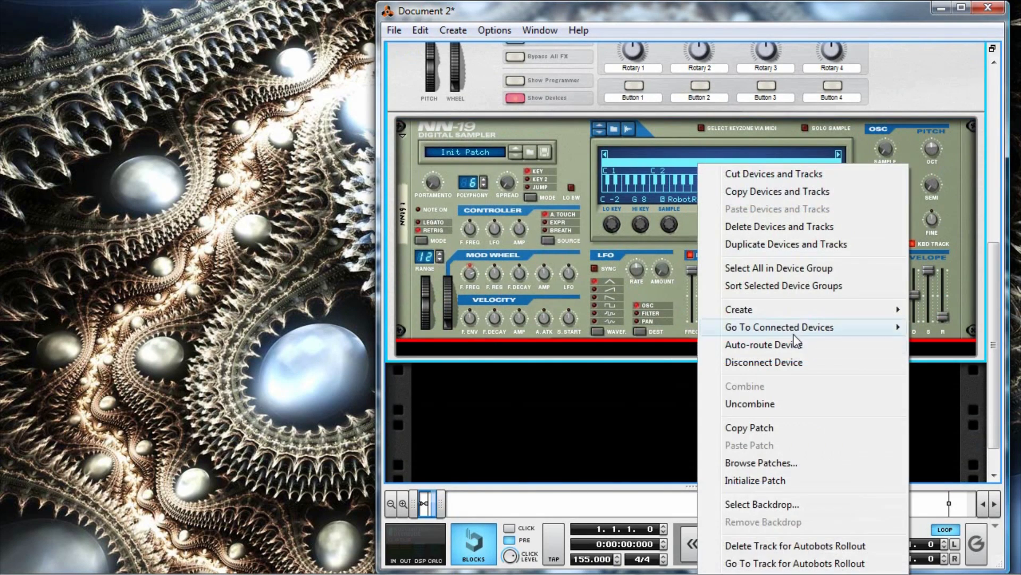
pyautogui.moveTo(794, 315)
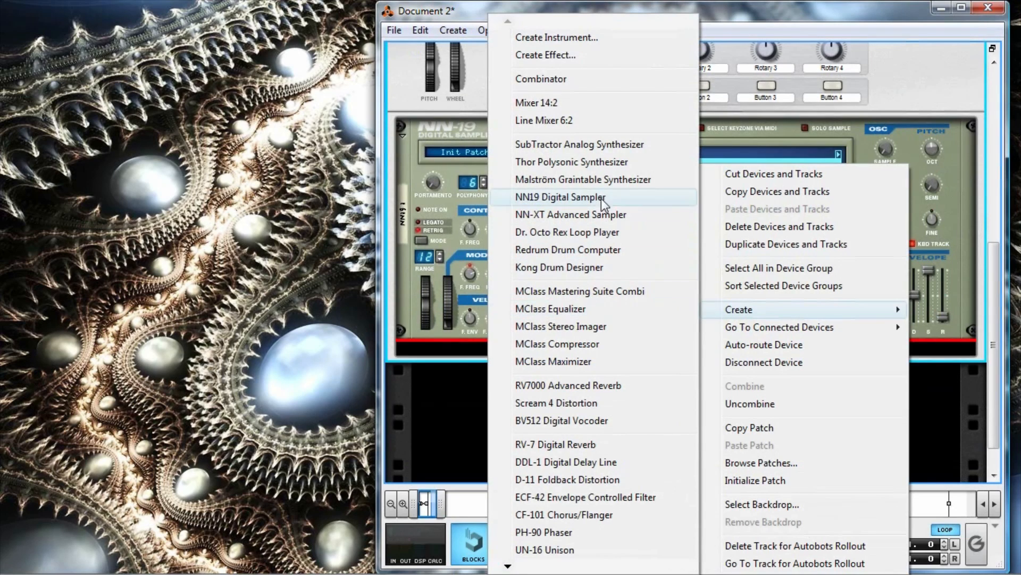
pyautogui.click(598, 181)
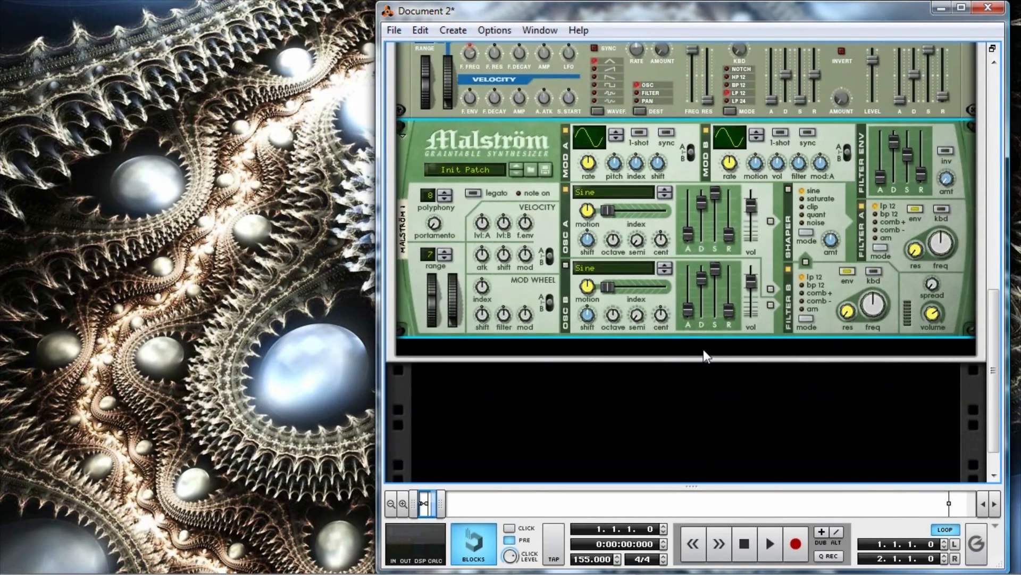
pyautogui.rightClick(703, 351)
pyautogui.moveTo(768, 314)
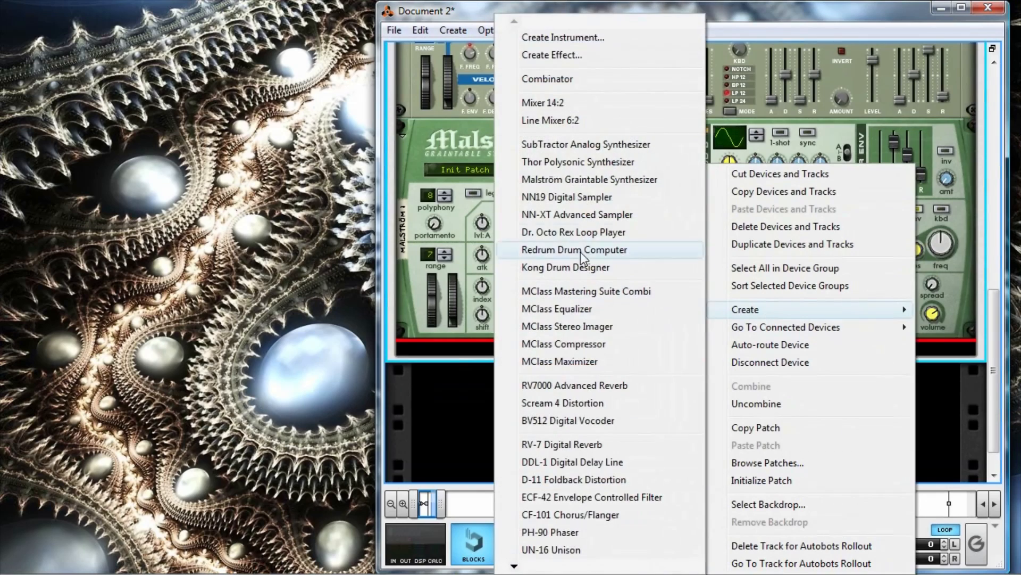
pyautogui.click(599, 181)
# Add a Scream 4 Distortion and an MClass Equalizer below the second Malström in the Combinator.
pyautogui.rightClick(721, 387)
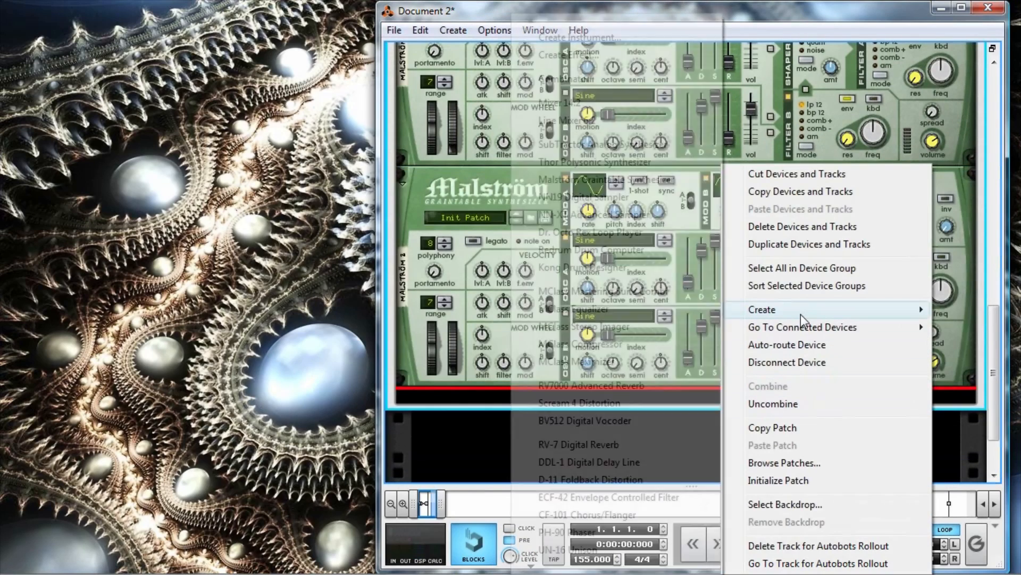
pyautogui.moveTo(800, 313)
pyautogui.click(638, 401)
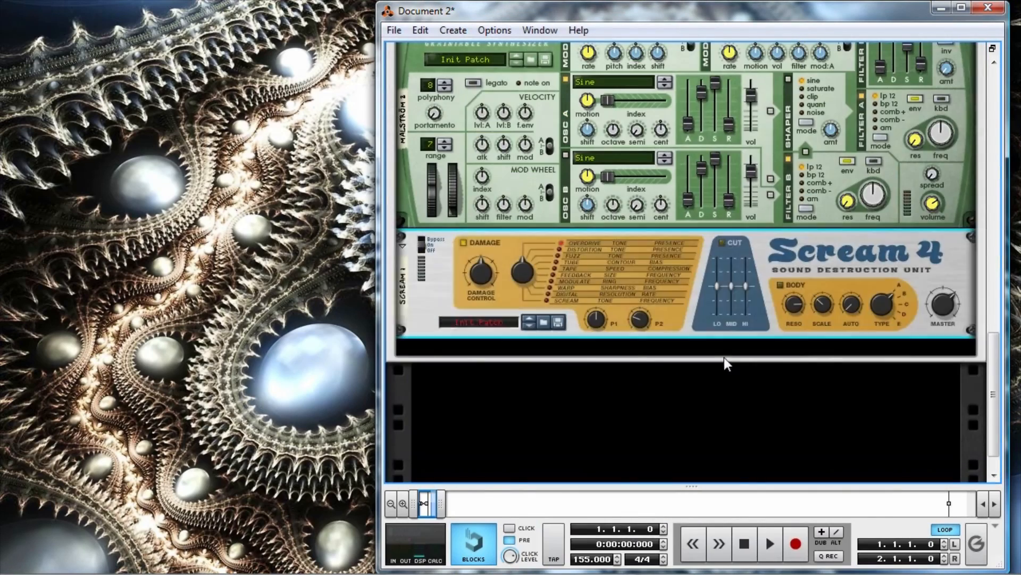
pyautogui.rightClick(713, 346)
pyautogui.moveTo(781, 313)
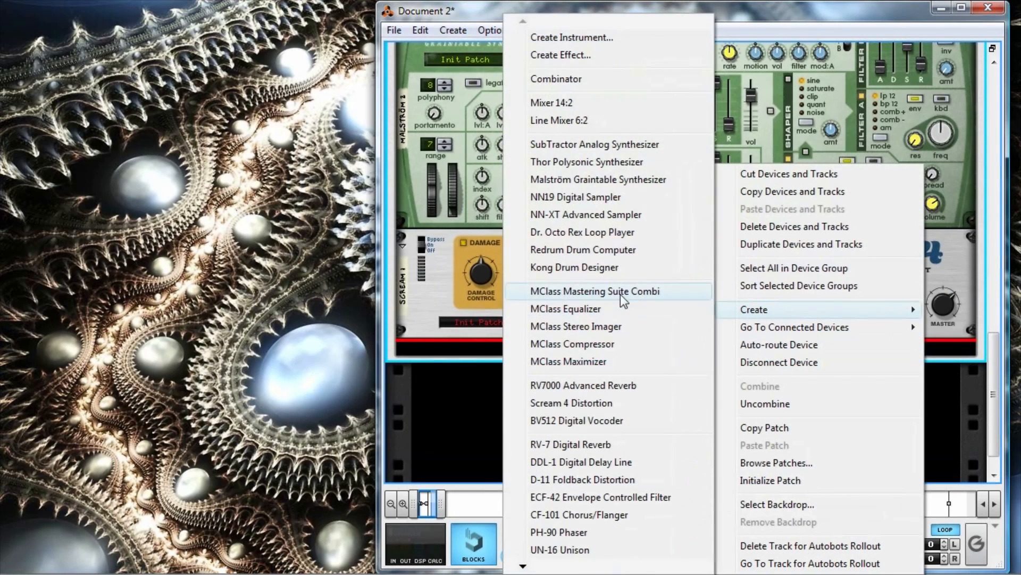
pyautogui.click(621, 310)
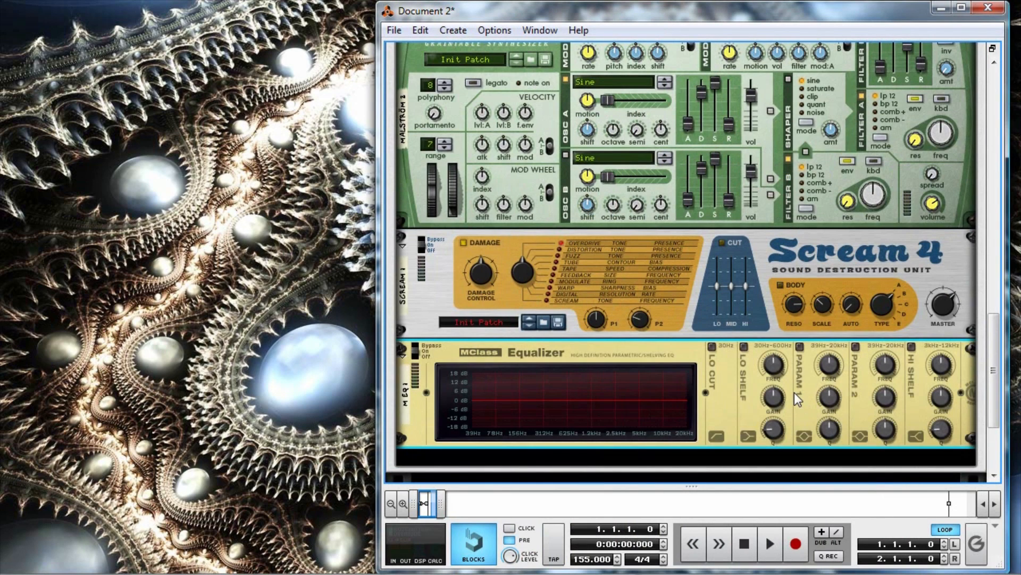
# Show the rear of the rack and disconnect the NN19's audio cables from the Combinator's From Devices inputs.
pyautogui.press('Tab')
pyautogui.scroll(3, 829, 397)
pyautogui.scroll(1, 809, 394)
pyautogui.scroll(-2, 685, 451)
pyautogui.scroll(8, 899, 407)
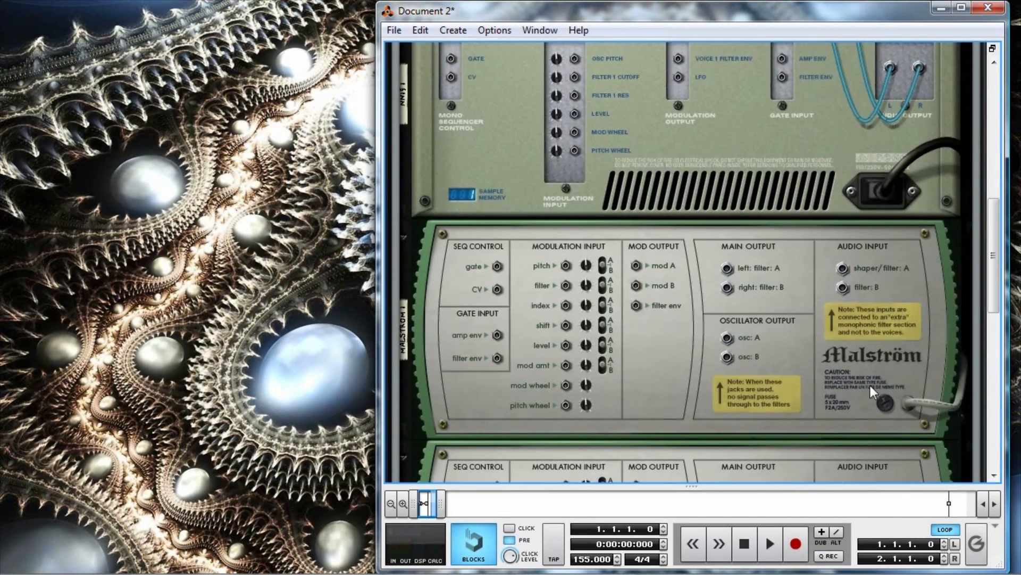
pyautogui.scroll(-6, 846, 319)
pyautogui.scroll(9, 880, 349)
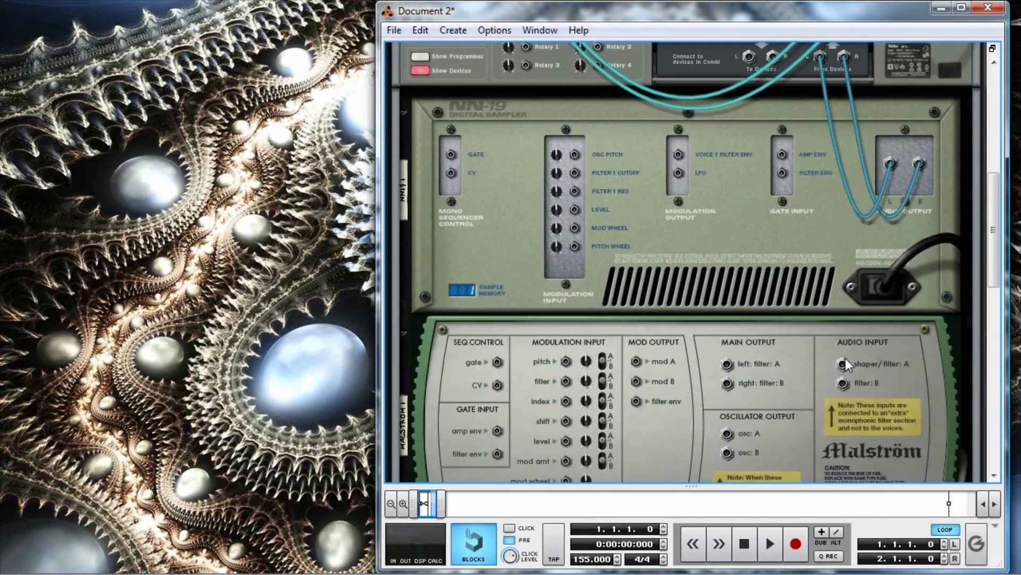
pyautogui.scroll(1, 835, 370)
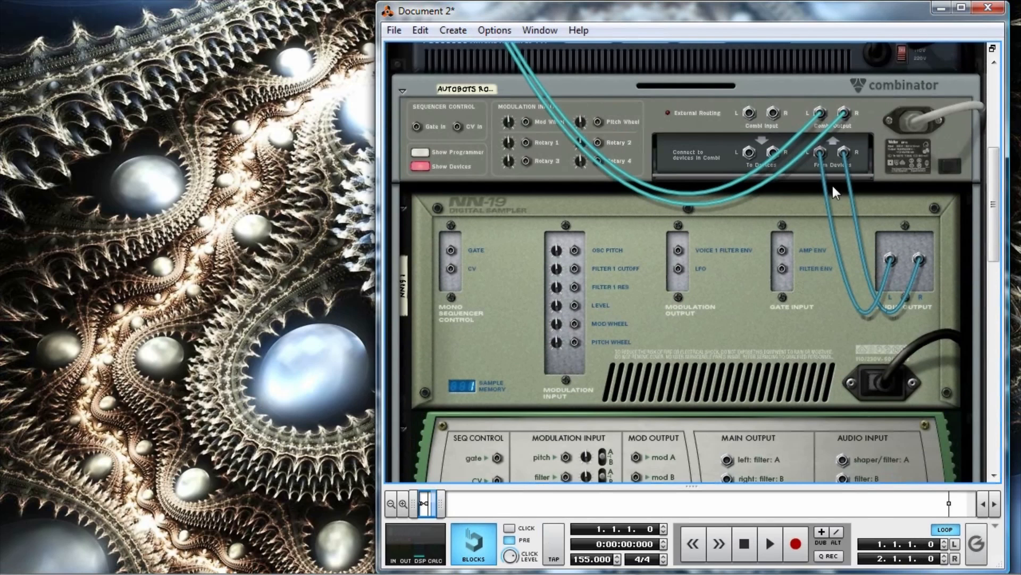
pyautogui.moveTo(821, 153); pyautogui.dragTo(857, 184)
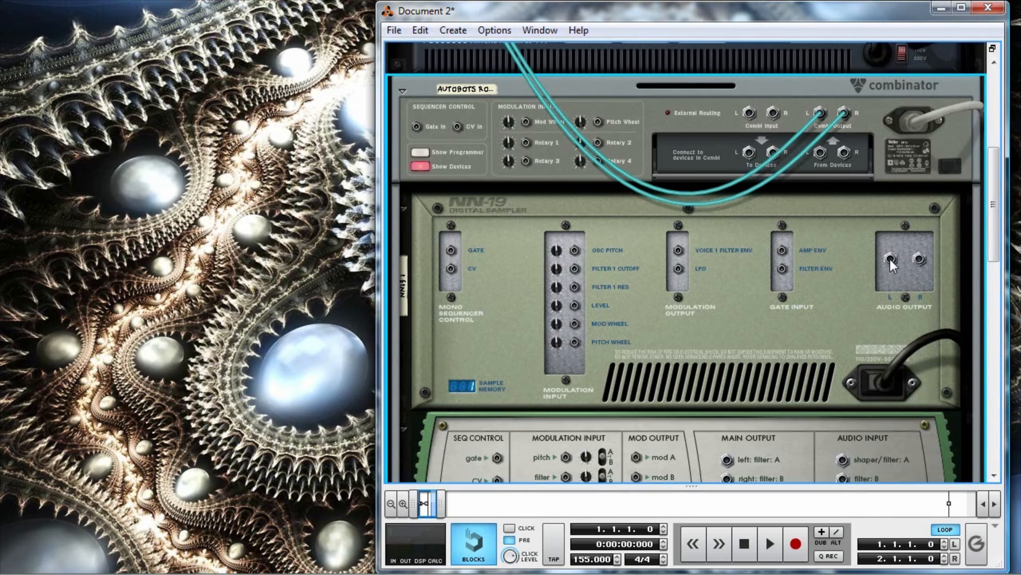
# Route the NN19's audio outputs into the first Malström's audio inputs, through the second Malström, and into the Scream 4 inputs.
pyautogui.moveTo(890, 256); pyautogui.dragTo(843, 318)
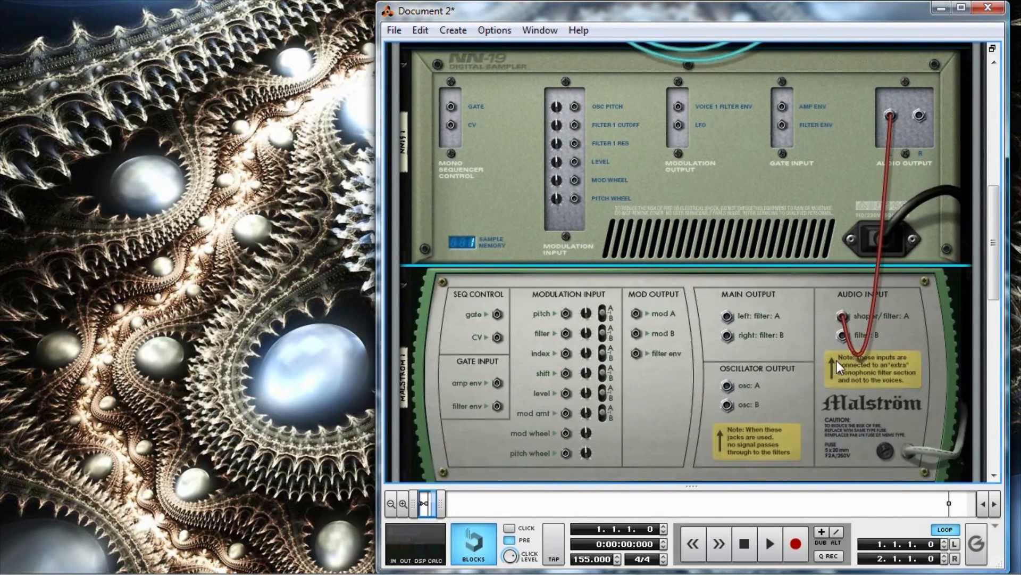
pyautogui.moveTo(914, 113); pyautogui.dragTo(845, 336)
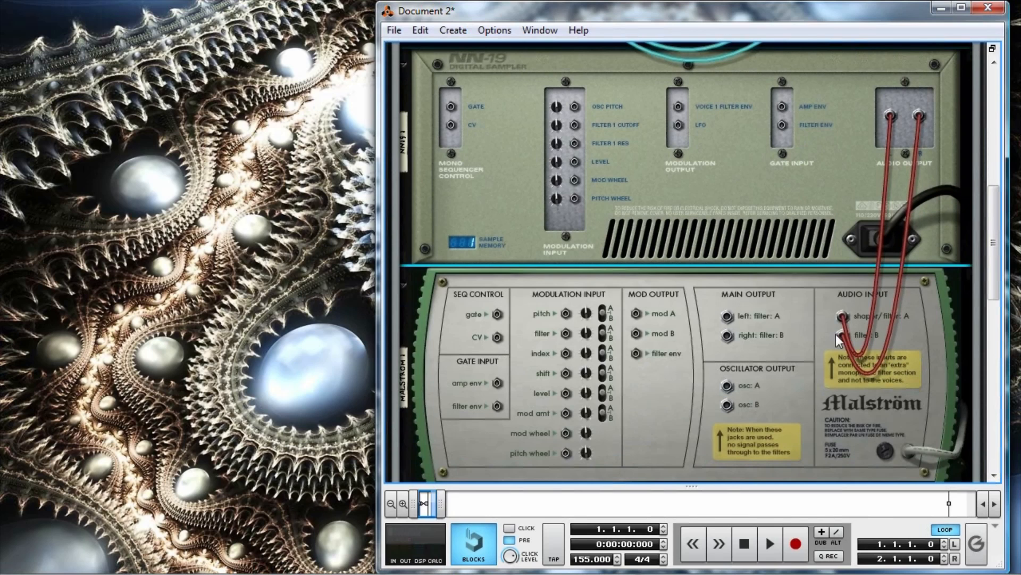
pyautogui.moveTo(727, 315); pyautogui.dragTo(732, 163)
pyautogui.scroll(-5, 733, 154)
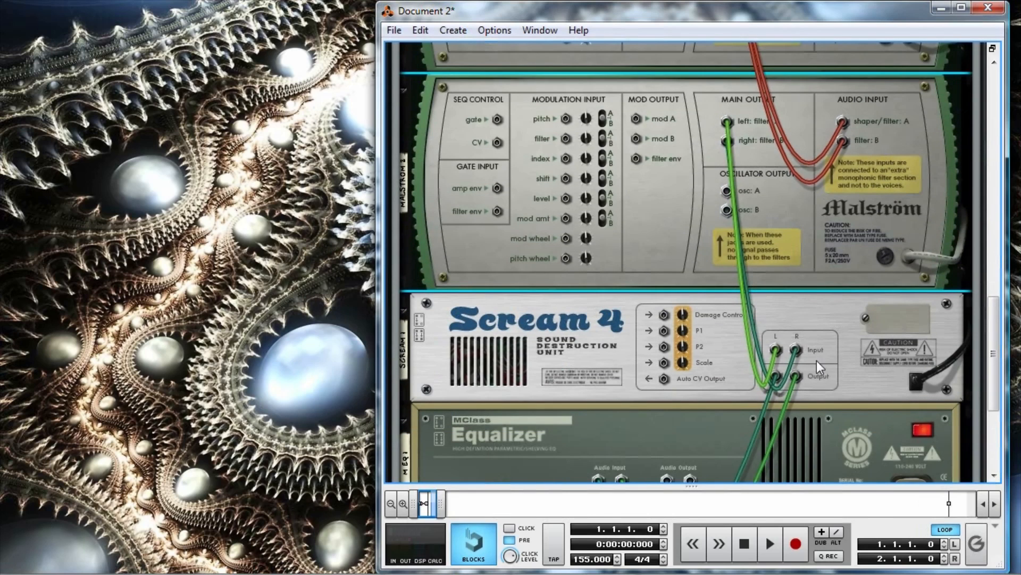
# Connect the MClass Equalizer's audio outputs to the Combinator's From Devices inputs.
pyautogui.scroll(-3, 751, 253)
pyautogui.moveTo(666, 381); pyautogui.dragTo(771, 33)
pyautogui.moveTo(770, 33); pyautogui.dragTo(820, 120)
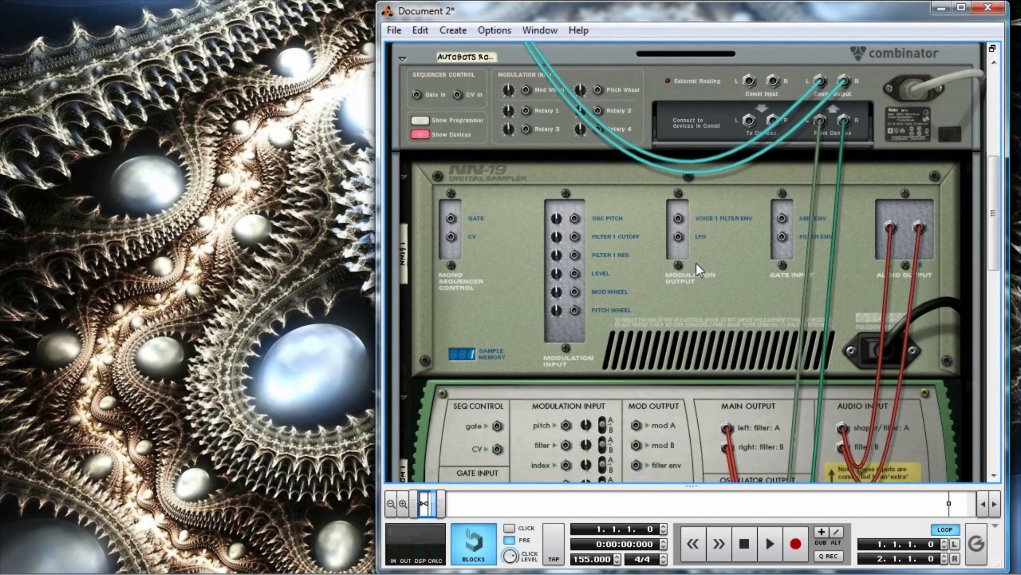
# Examine the rear cable routing from the NN19 through both Malströms, Scream 4 and equalizer back to the Combinator and mixer.
pyautogui.scroll(-7, 726, 251)
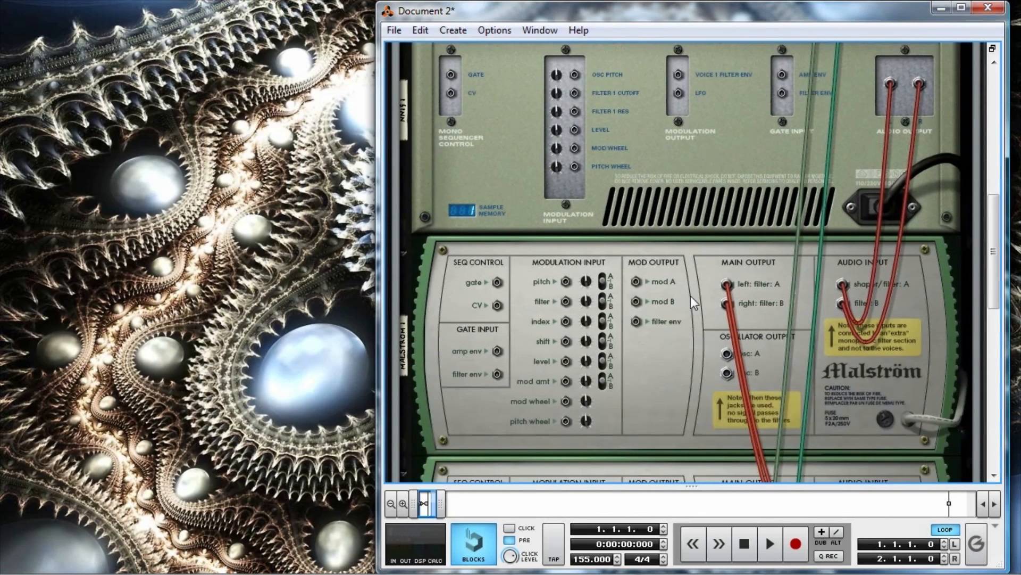
pyautogui.scroll(-4, 709, 299)
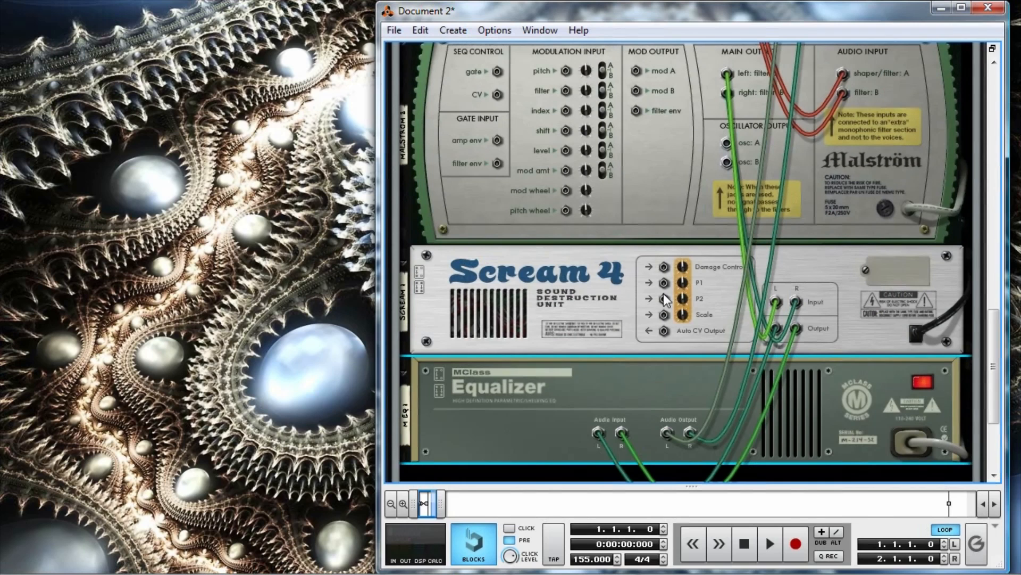
pyautogui.scroll(10, 737, 346)
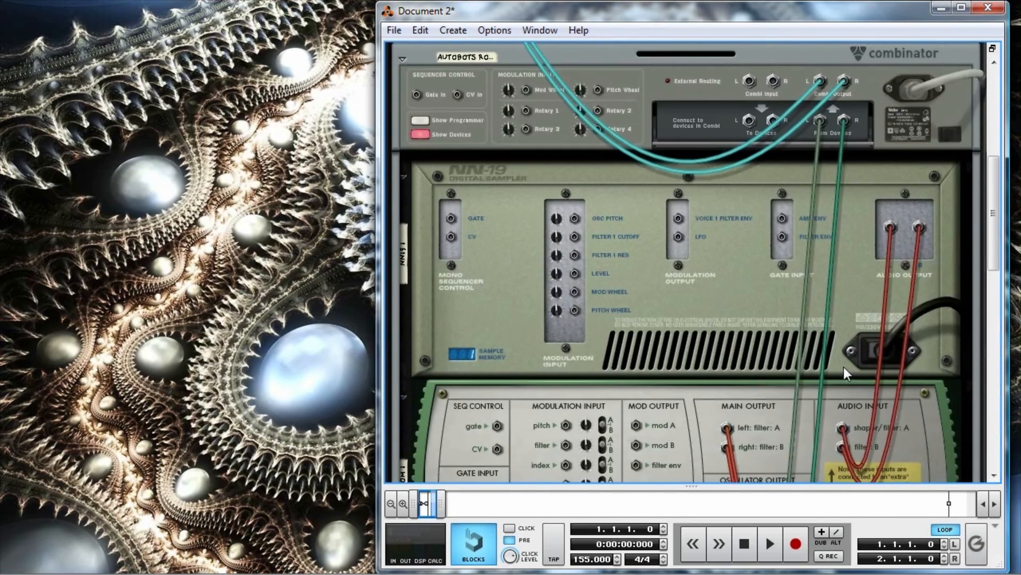
pyautogui.scroll(4, 843, 366)
pyautogui.scroll(1, 469, 238)
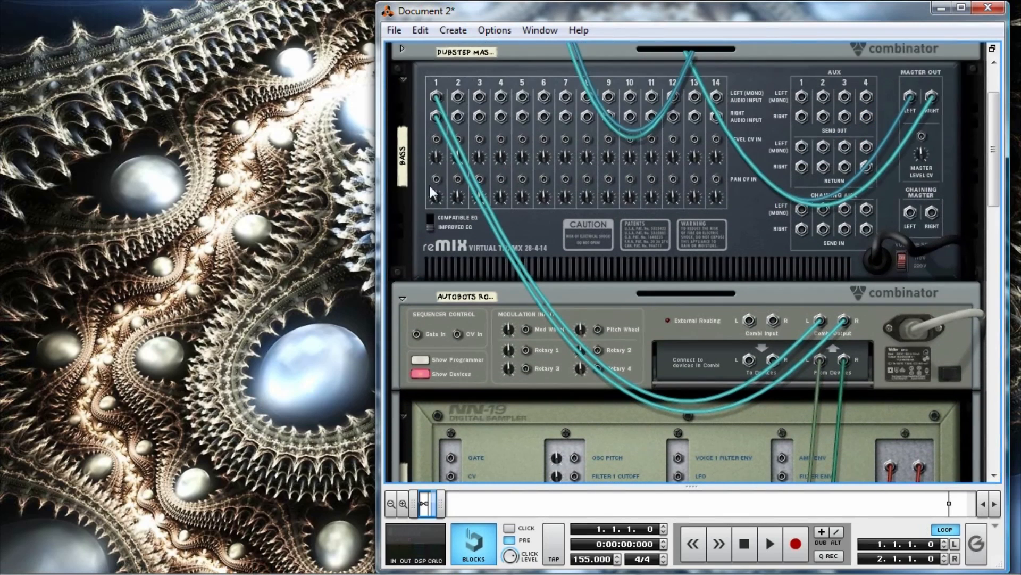
pyautogui.scroll(1, 578, 194)
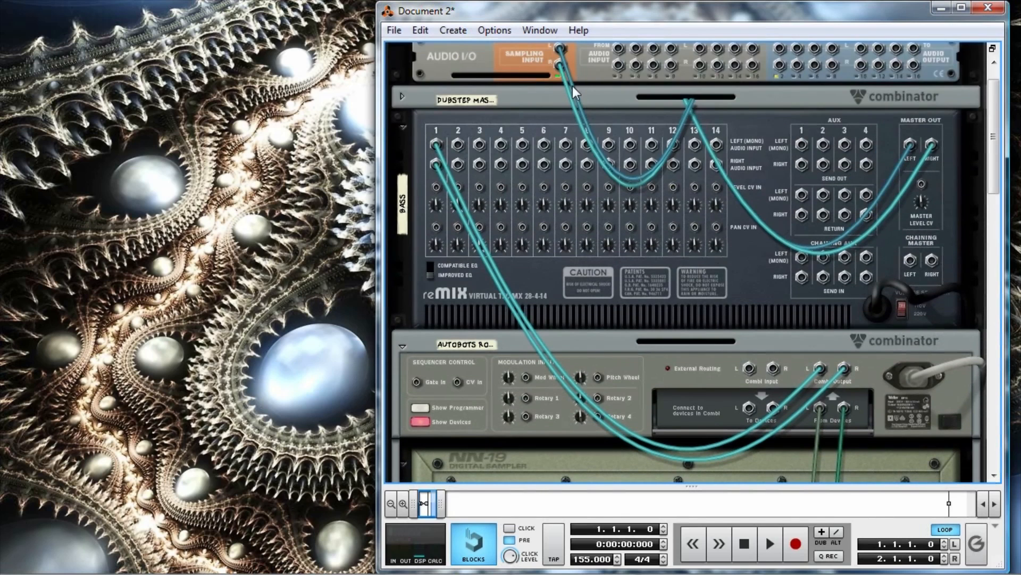
pyautogui.scroll(-7, 701, 293)
pyautogui.scroll(-4, 707, 286)
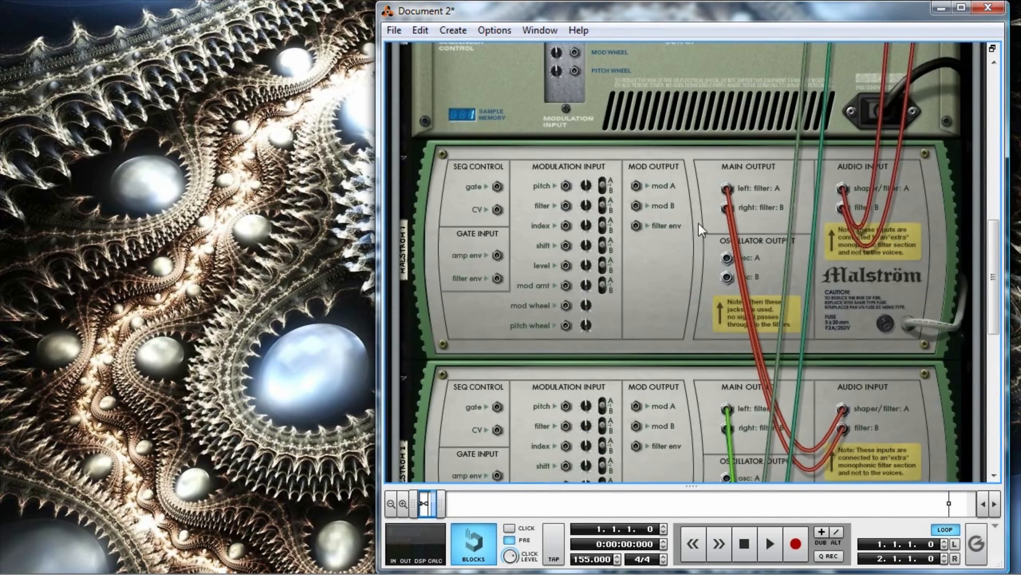
# Flip the rack back to its front and rename the NN19 sampler as Sample.
pyautogui.press('Tab')
pyautogui.scroll(2, 766, 228)
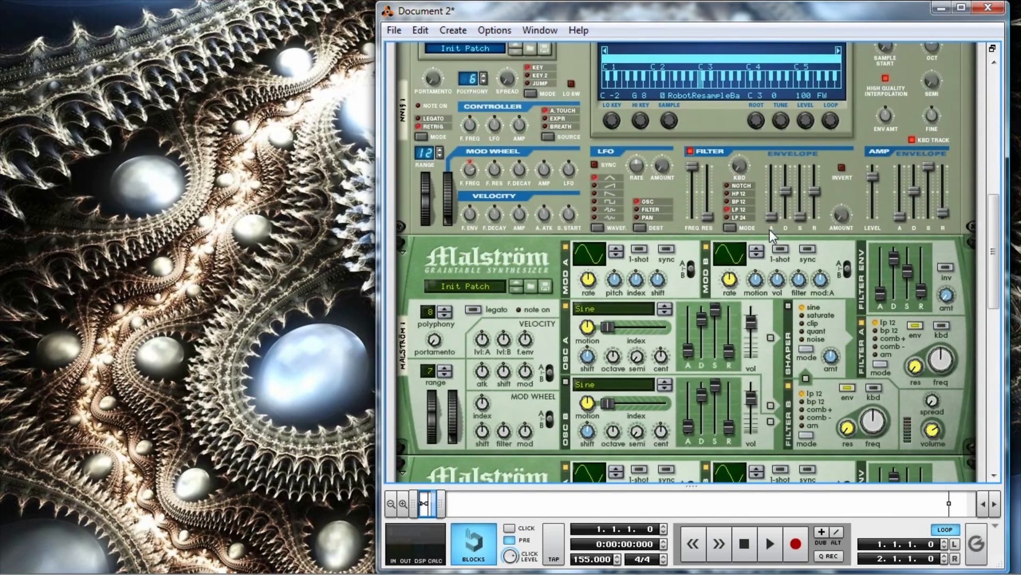
pyautogui.scroll(-1, 718, 232)
pyautogui.scroll(2, 686, 242)
pyautogui.scroll(1, 631, 200)
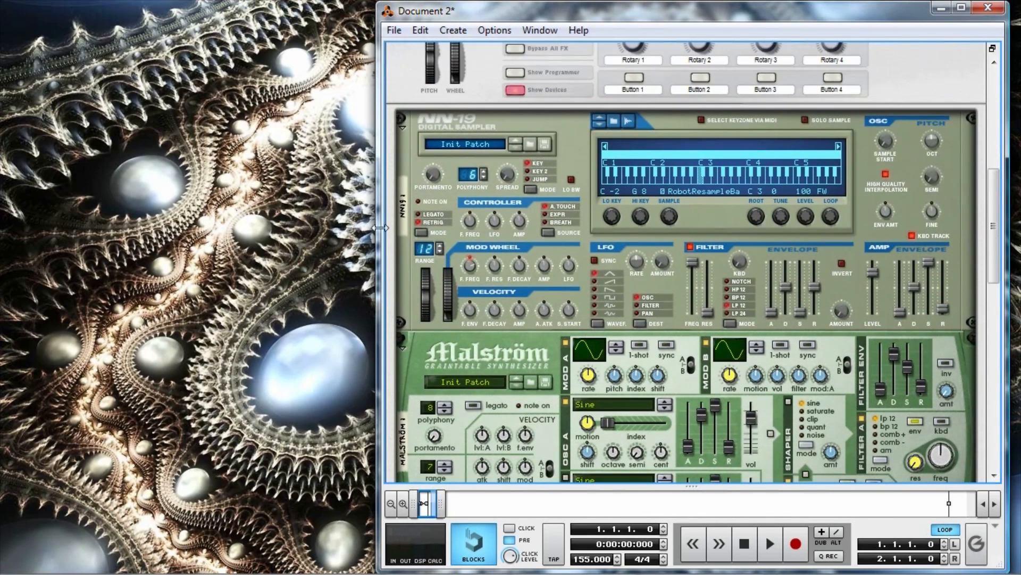
pyautogui.doubleClick(406, 212)
pyautogui.write('Sample')
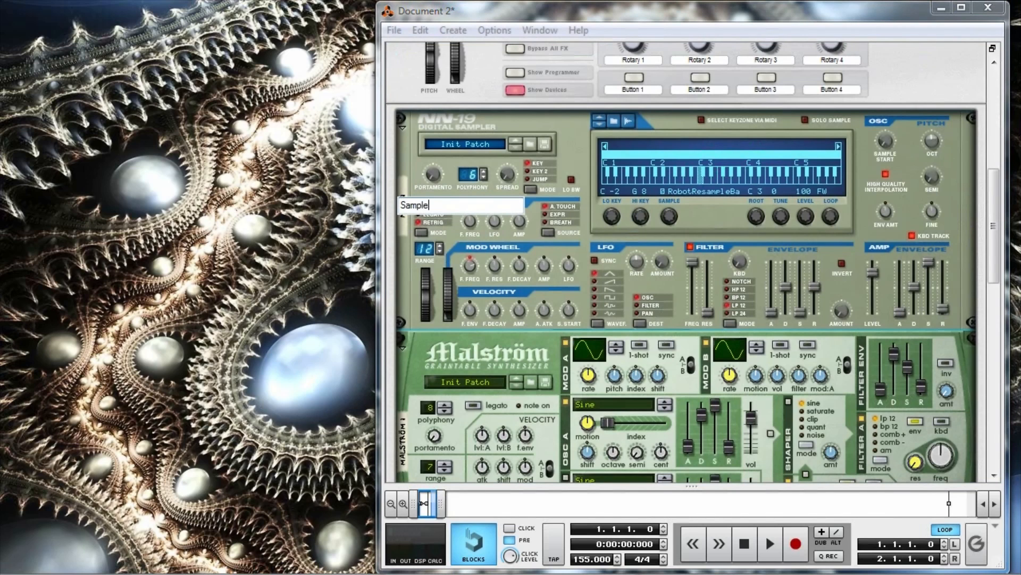
pyautogui.press('Return')
# Rename the first Malström as LFO Rate.
pyautogui.scroll(-4, 606, 235)
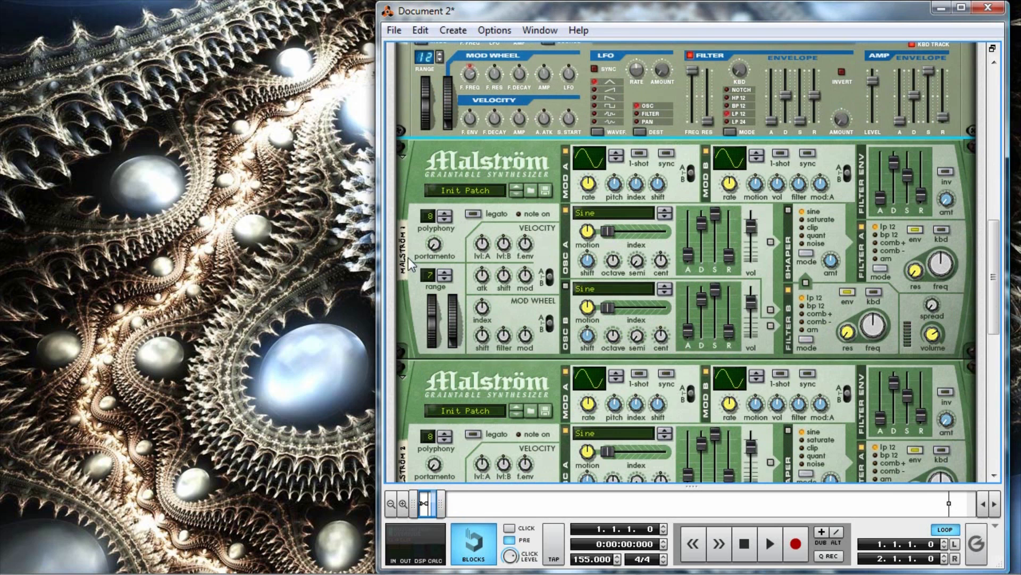
pyautogui.doubleClick(405, 257)
pyautogui.write('LFO Rate')
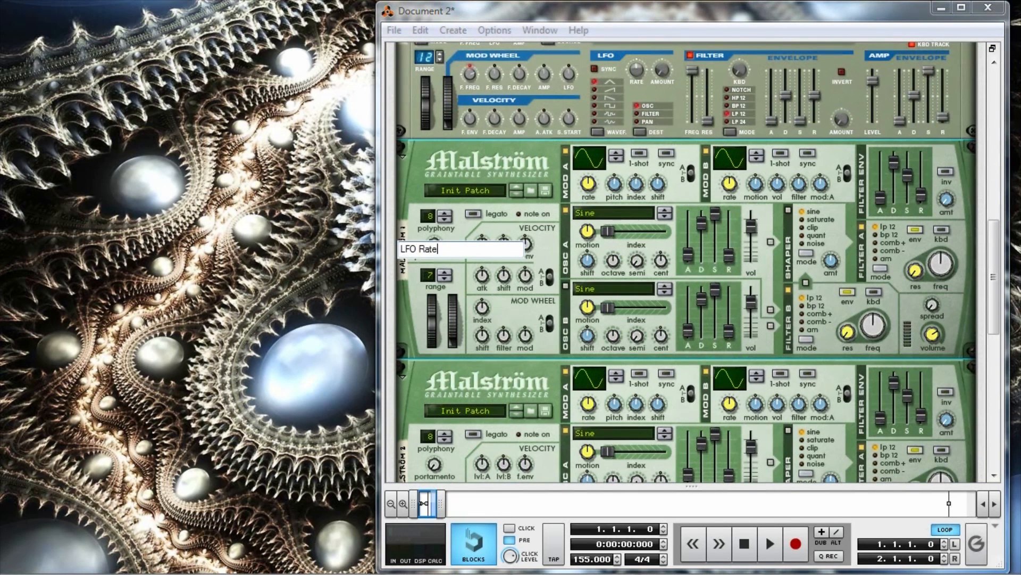
pyautogui.press('Return')
# Rename the second Malström as Freq Automation.
pyautogui.scroll(-3, 414, 256)
pyautogui.doubleClick(404, 315)
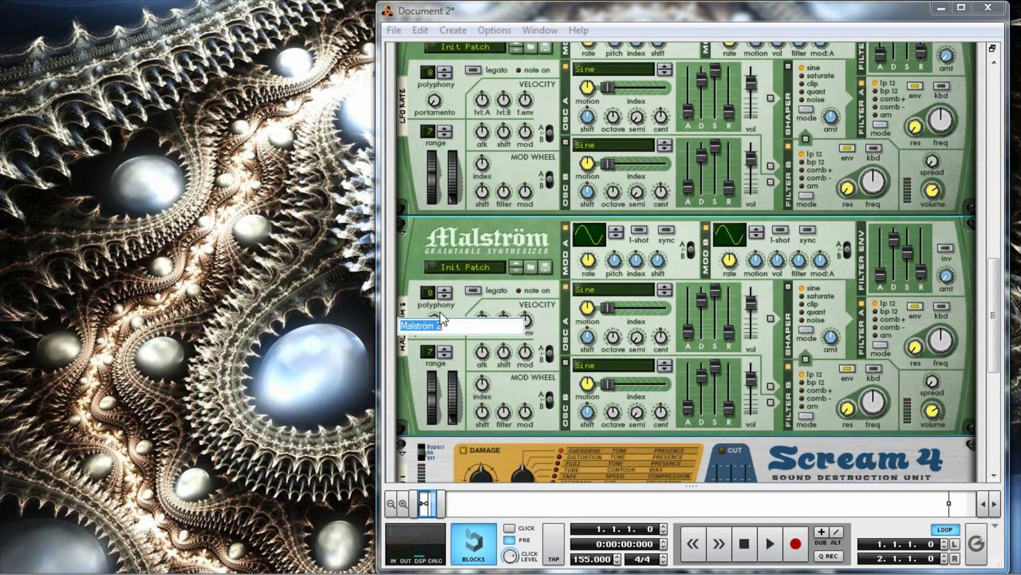
pyautogui.write('Freq Automation')
pyautogui.press('Return')
# On the LFO Rate Malström, switch off Modulator A and Oscillator A and slightly lower the master volume.
pyautogui.scroll(-5, 513, 312)
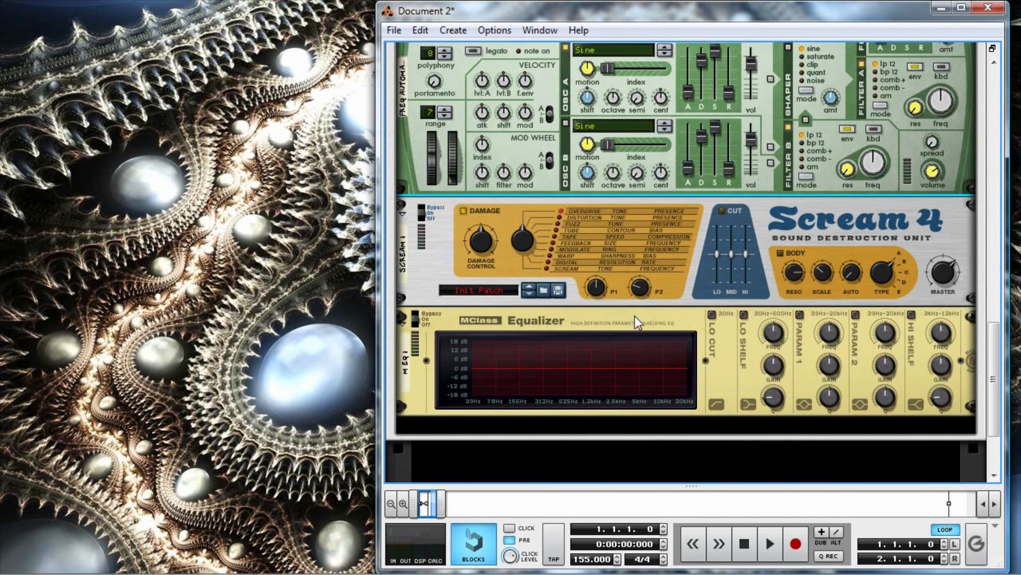
pyautogui.scroll(10, 663, 314)
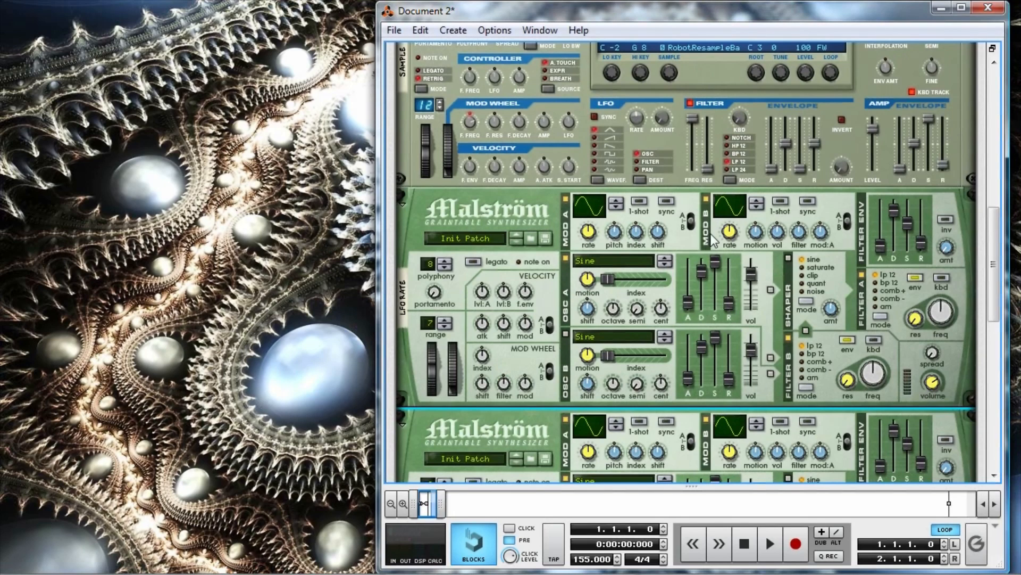
pyautogui.click(565, 199)
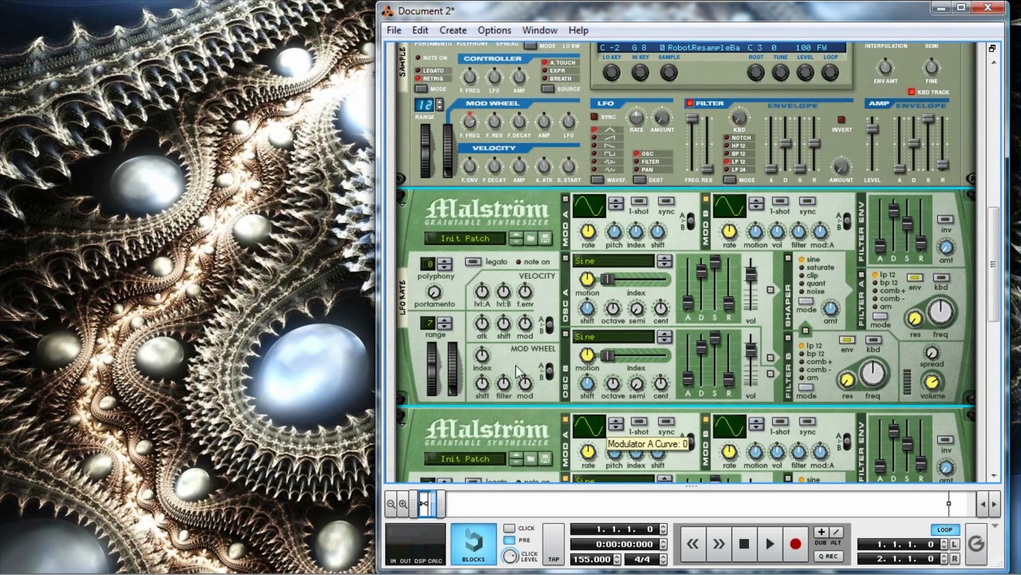
pyautogui.moveTo(935, 381)
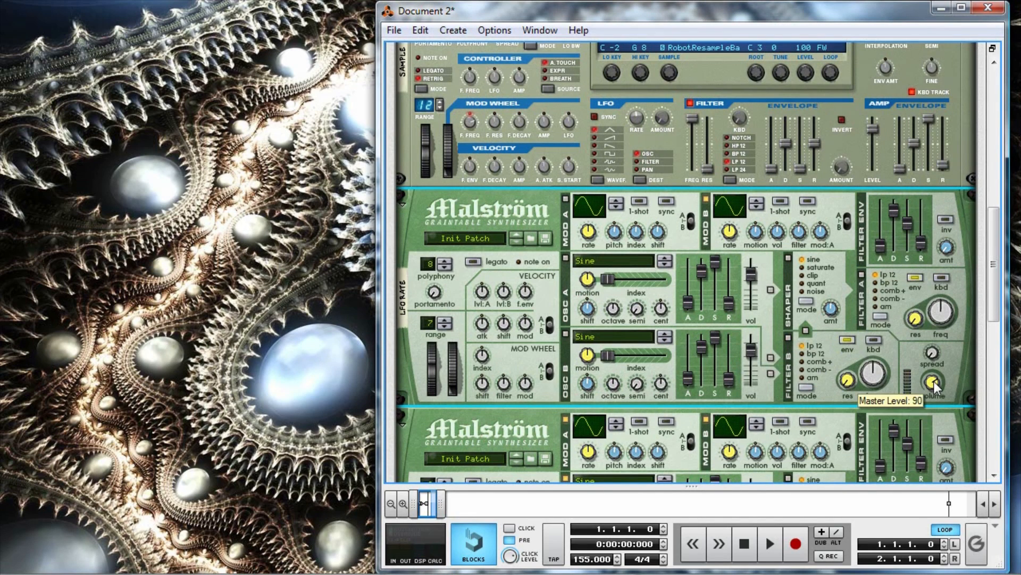
pyautogui.moveTo(938, 391); pyautogui.dragTo(939, 401)
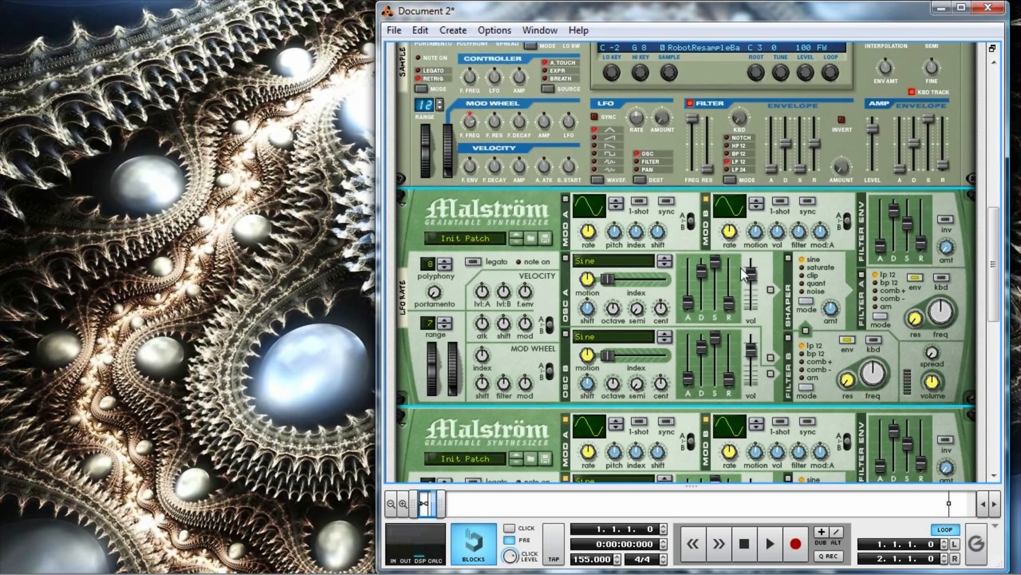
# Set the pitch bend range of both Malströms to 12, leaving only filters A and B active on the Freq Automation one.
pyautogui.scroll(-2, 761, 296)
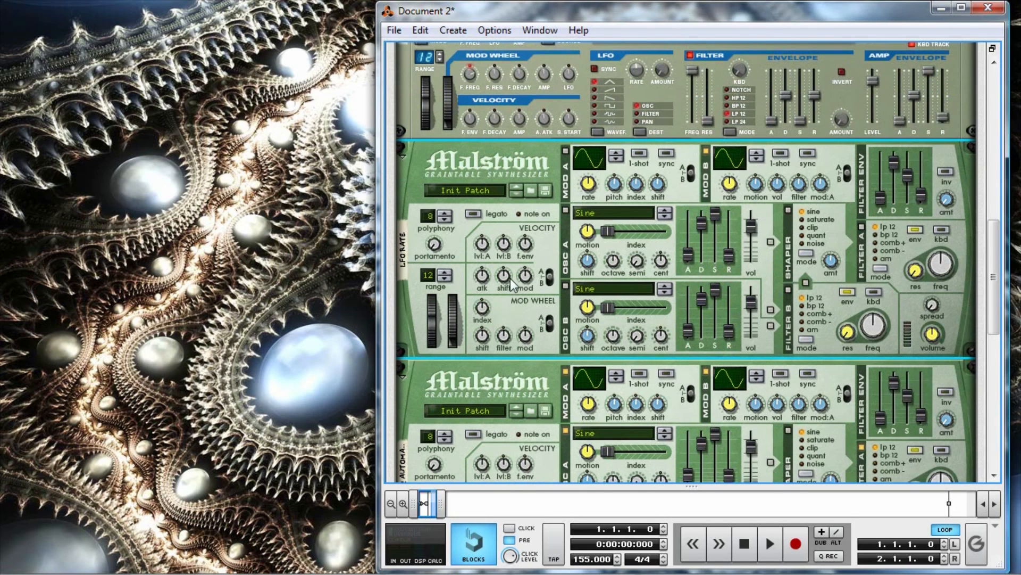
pyautogui.scroll(-8, 703, 269)
pyautogui.click(444, 300)
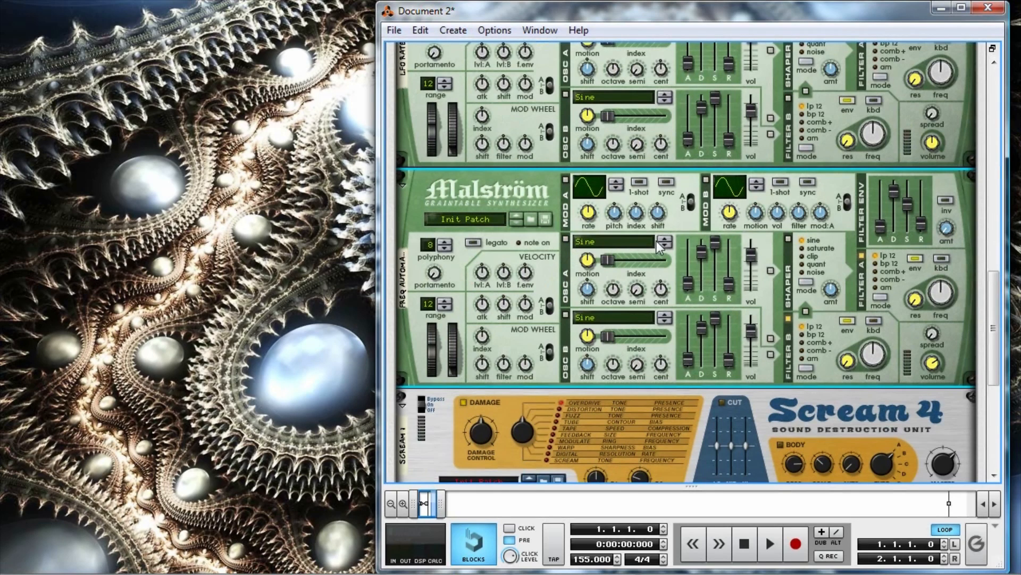
# On the Freq Automation Malström, enable the shaper in quant mode, route filter B into it, and set both filters to bp 12.
pyautogui.click(789, 240)
pyautogui.click(806, 311)
pyautogui.click(889, 265)
pyautogui.click(818, 264)
pyautogui.scroll(3, 791, 267)
pyautogui.scroll(-2, 917, 356)
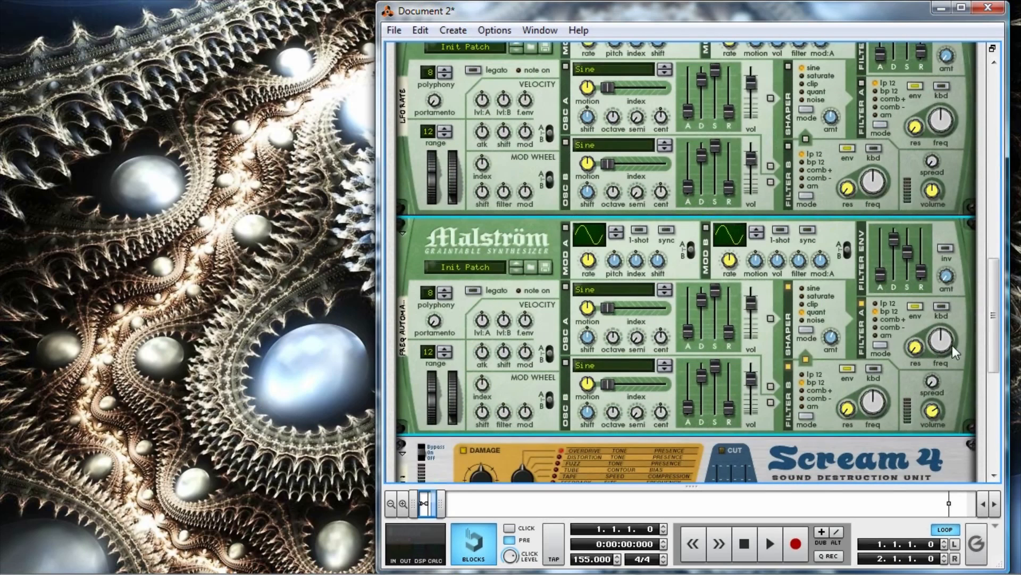
# Enable the Scream 4's Cut and Body sections, then lower Damage Control and raise P2 for the Overdrive.
pyautogui.scroll(-6, 852, 305)
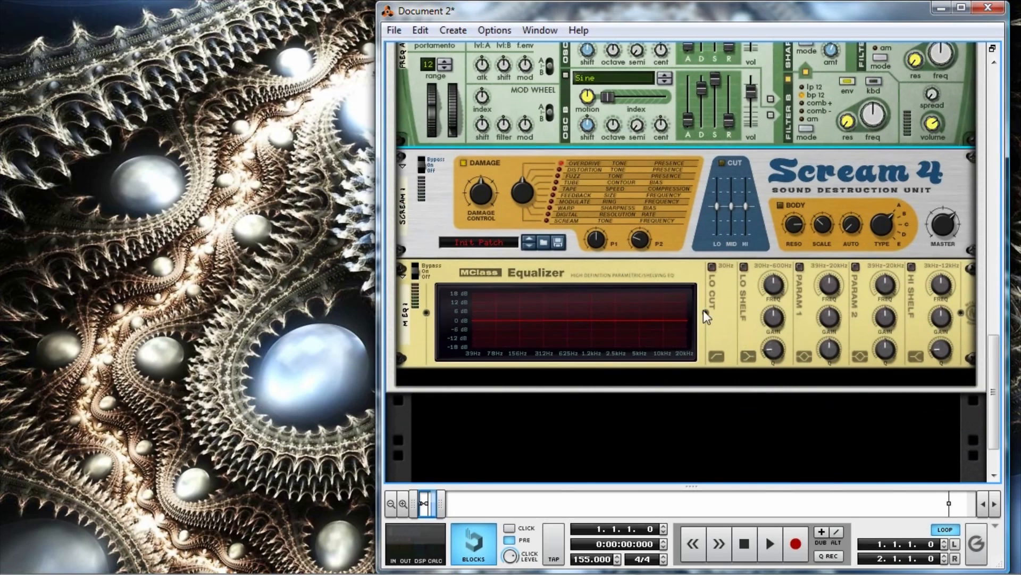
pyautogui.scroll(12, 799, 333)
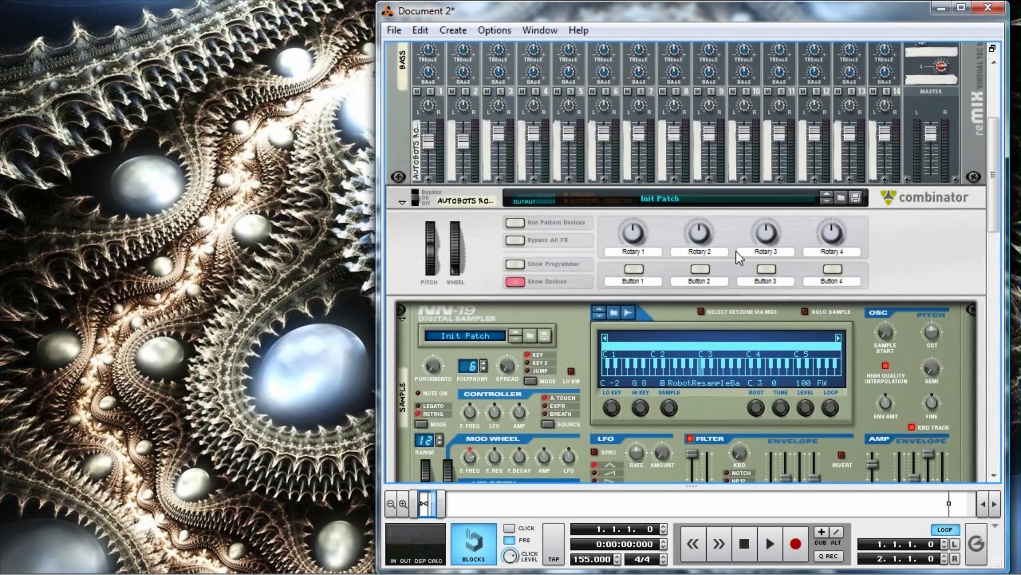
pyautogui.scroll(-6, 736, 251)
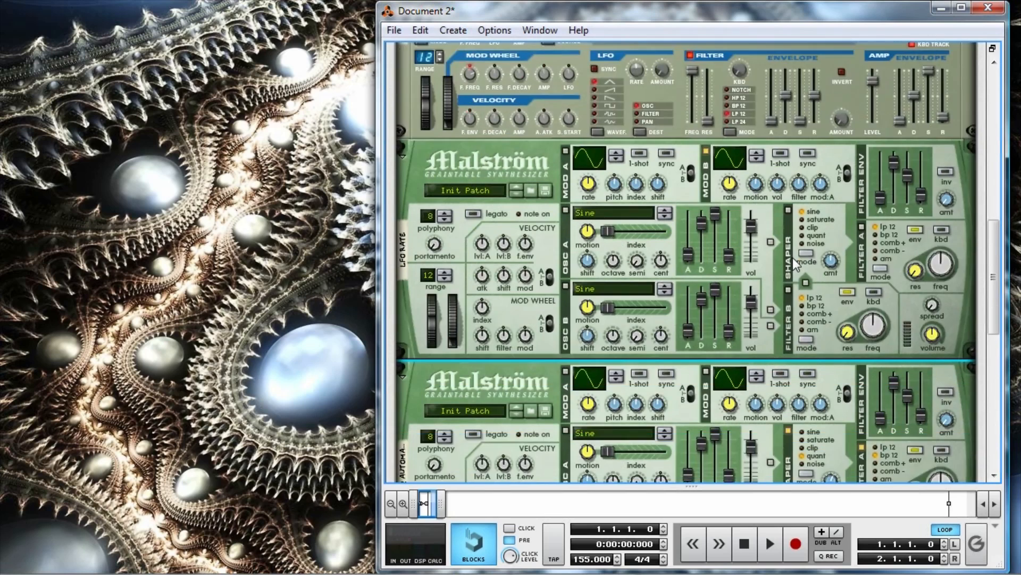
pyautogui.scroll(-5, 792, 257)
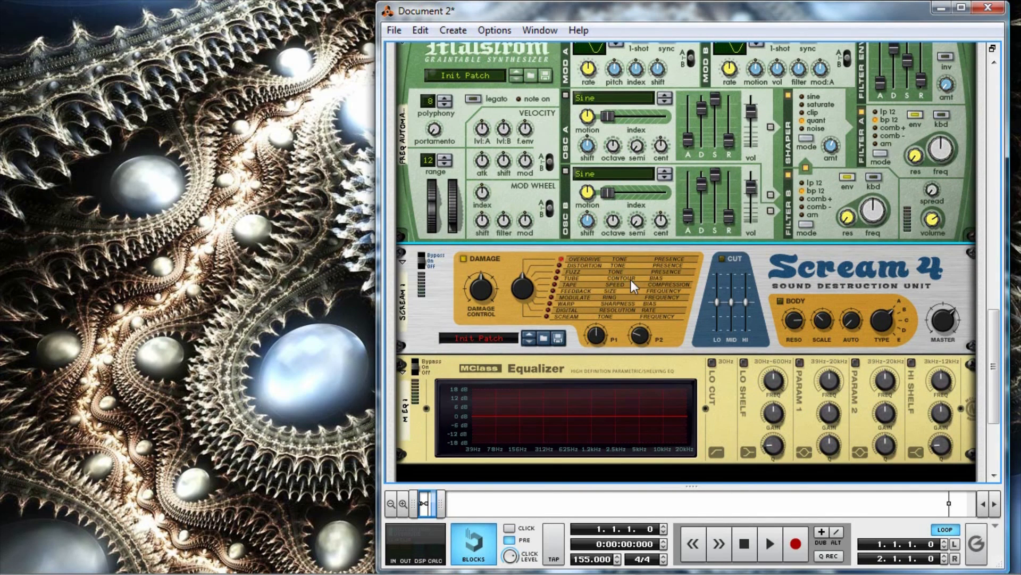
pyautogui.click(721, 259)
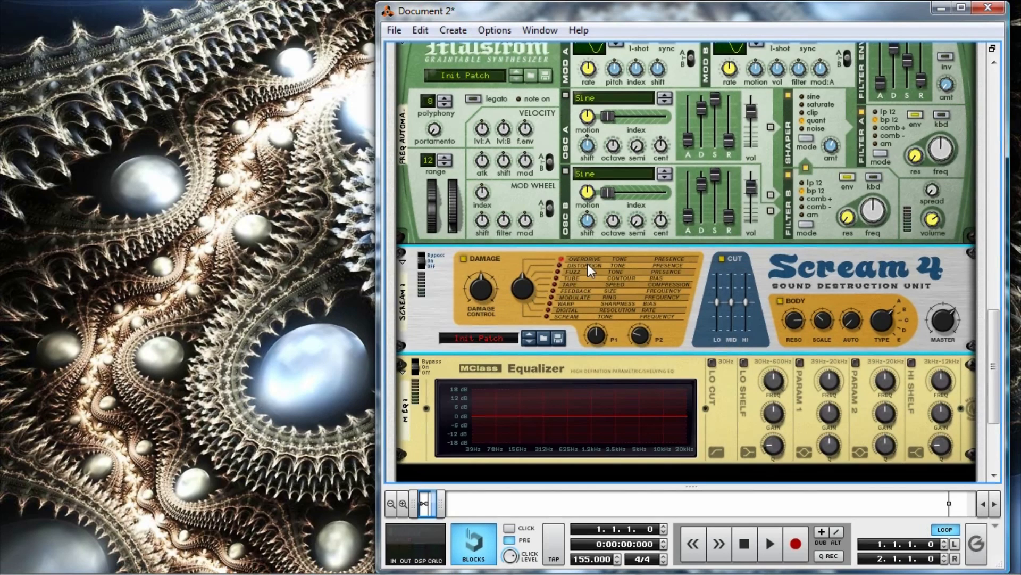
pyautogui.moveTo(483, 290); pyautogui.dragTo(488, 304)
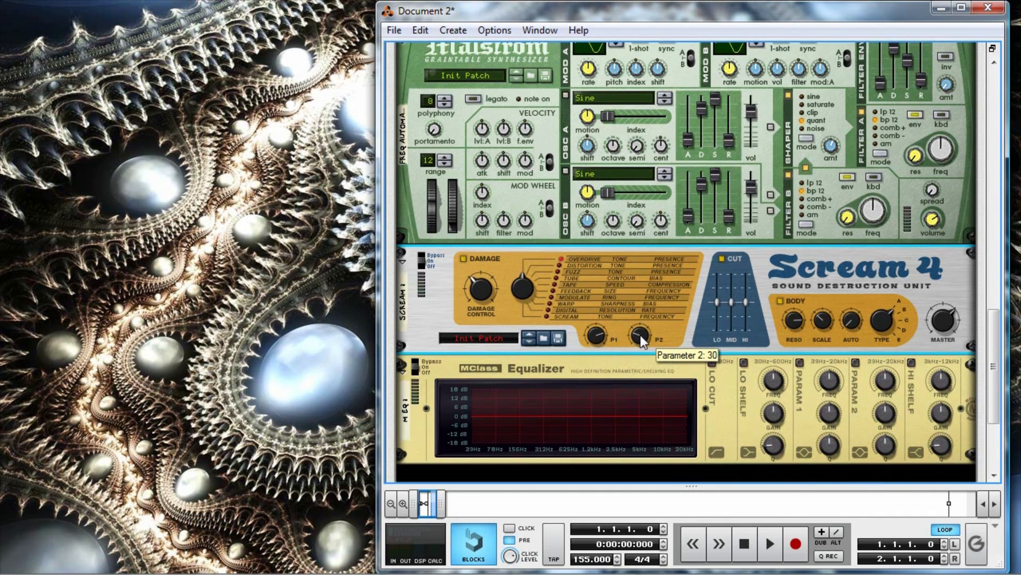
pyautogui.moveTo(642, 341); pyautogui.dragTo(662, 273)
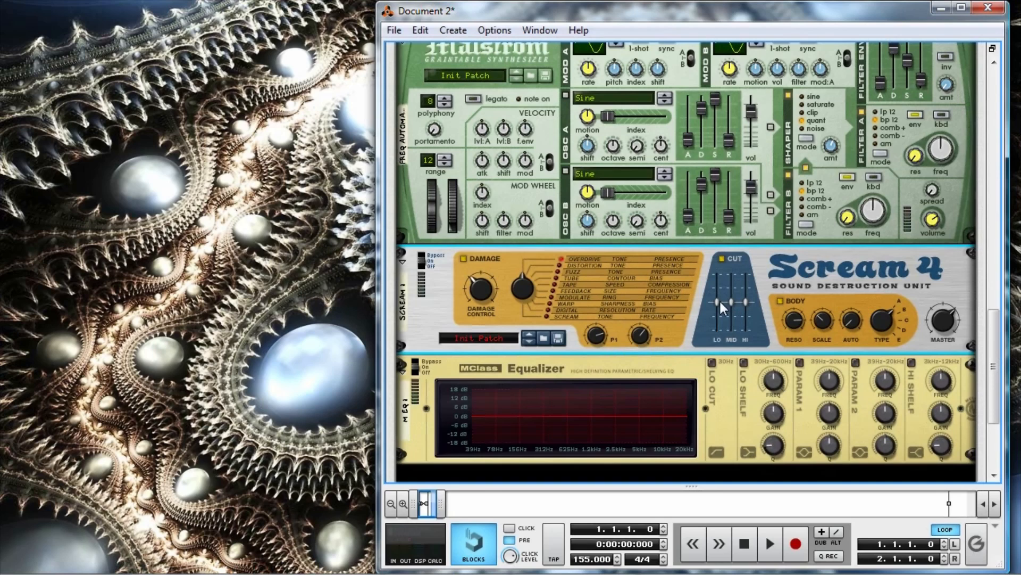
# Shape the Scream 4 by raising Cut Lo, lowering Cut Mid, setting Cut Hi to 3, and turning down the Body resonance.
pyautogui.moveTo(725, 301); pyautogui.dragTo(735, 348)
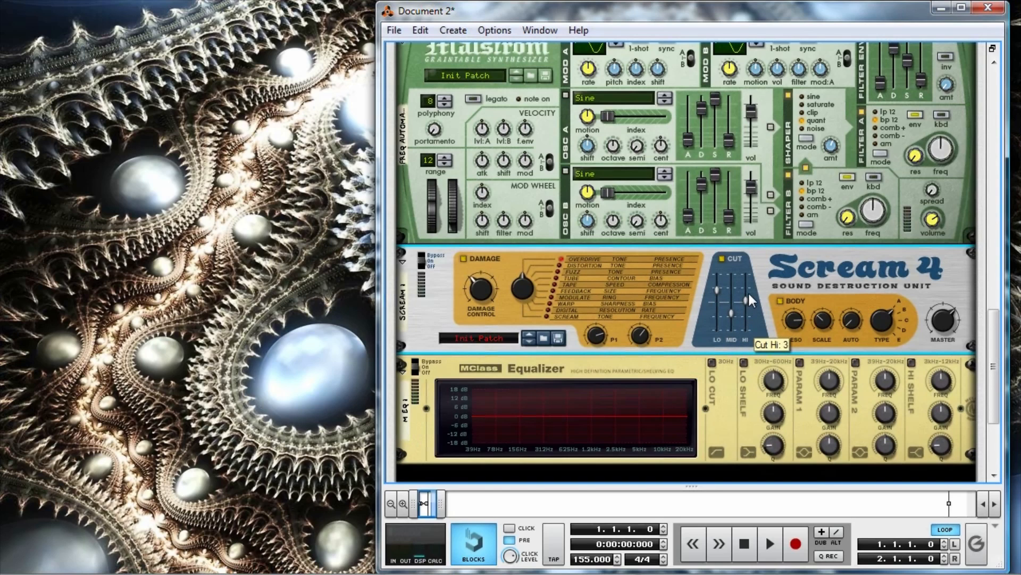
pyautogui.moveTo(800, 321); pyautogui.dragTo(845, 570)
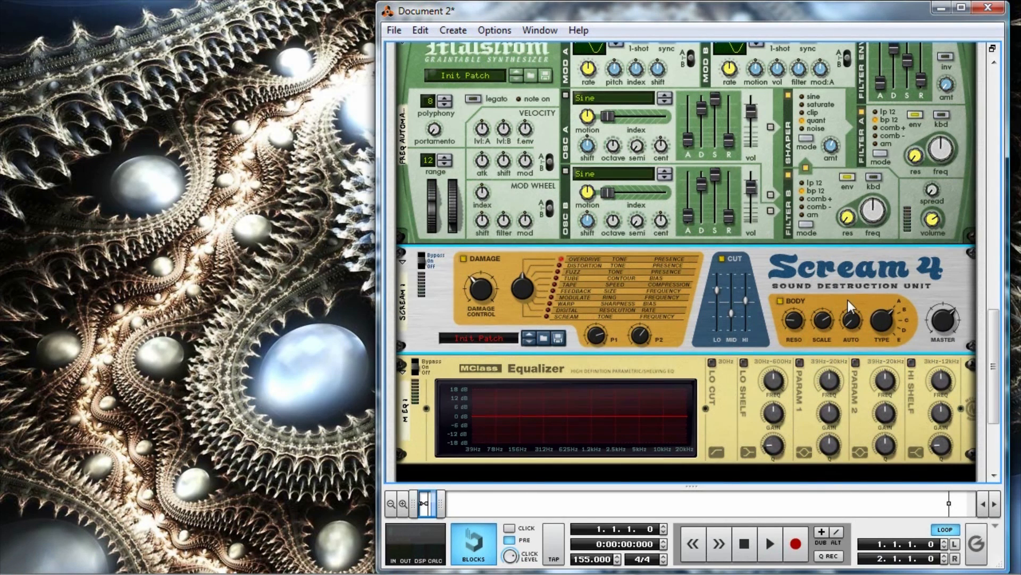
# Enable the Lo Cut, Lo Shelf, Param 1, Param 2 and Hi Shelf bands on the MClass Equalizer.
pyautogui.scroll(-3, 847, 299)
pyautogui.click(712, 314)
pyautogui.click(743, 314)
pyautogui.click(855, 315)
pyautogui.click(912, 314)
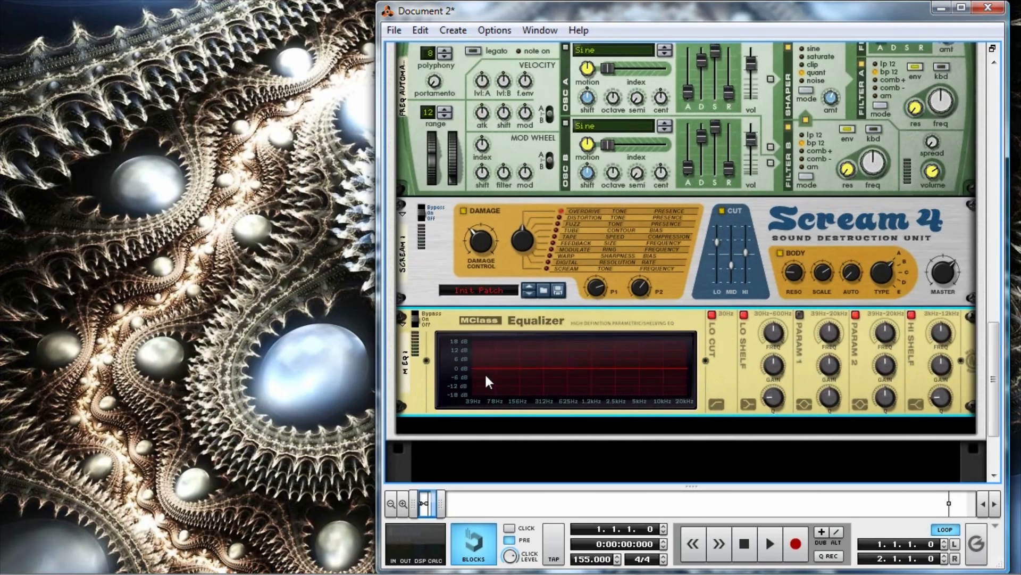
pyautogui.click(799, 314)
# Boost the equalizer's Lo Shelf gain to about 9.7 dB, and raise the Hi Shelf gain with its frequency at about 11.62 kHz.
pyautogui.moveTo(775, 367); pyautogui.dragTo(781, 343)
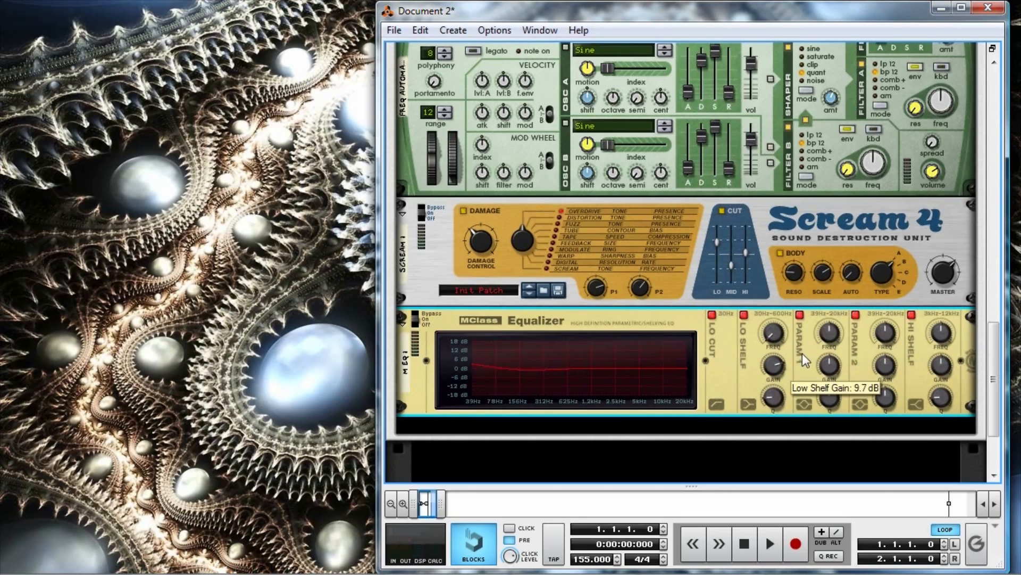
pyautogui.moveTo(948, 332); pyautogui.dragTo(960, 282)
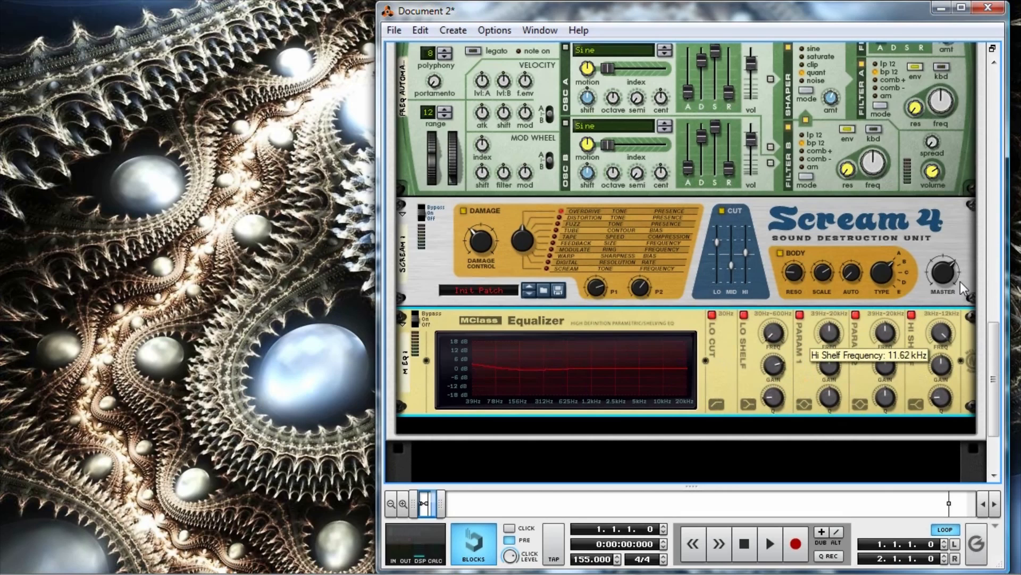
pyautogui.moveTo(950, 373); pyautogui.dragTo(954, 348)
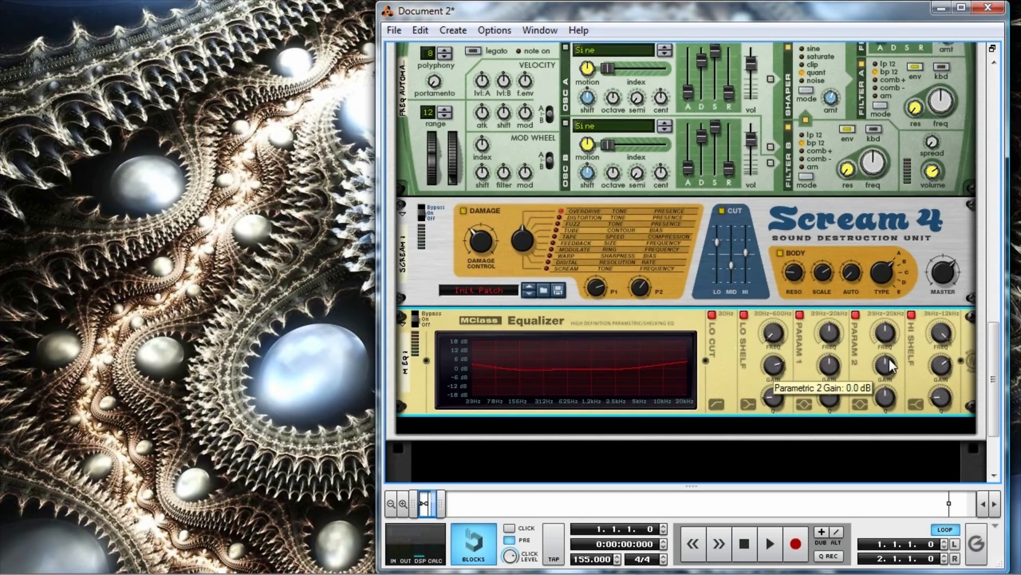
# Lower the equalizer's Param 2 gain to scoop the mids and fine-tune that band's frequency around 880 Hz.
pyautogui.moveTo(887, 364); pyautogui.dragTo(895, 426)
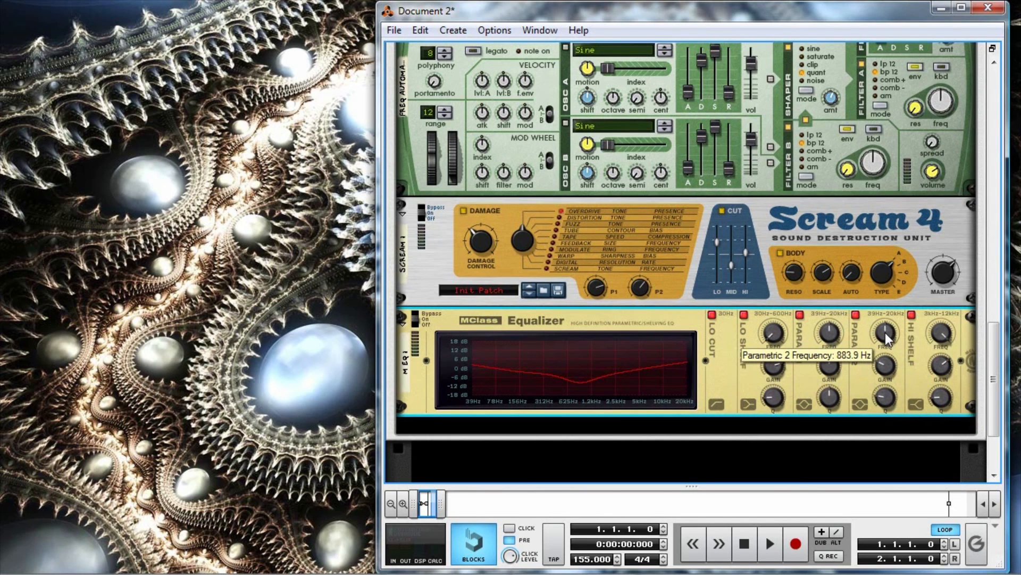
pyautogui.moveTo(887, 334); pyautogui.dragTo(912, 329)
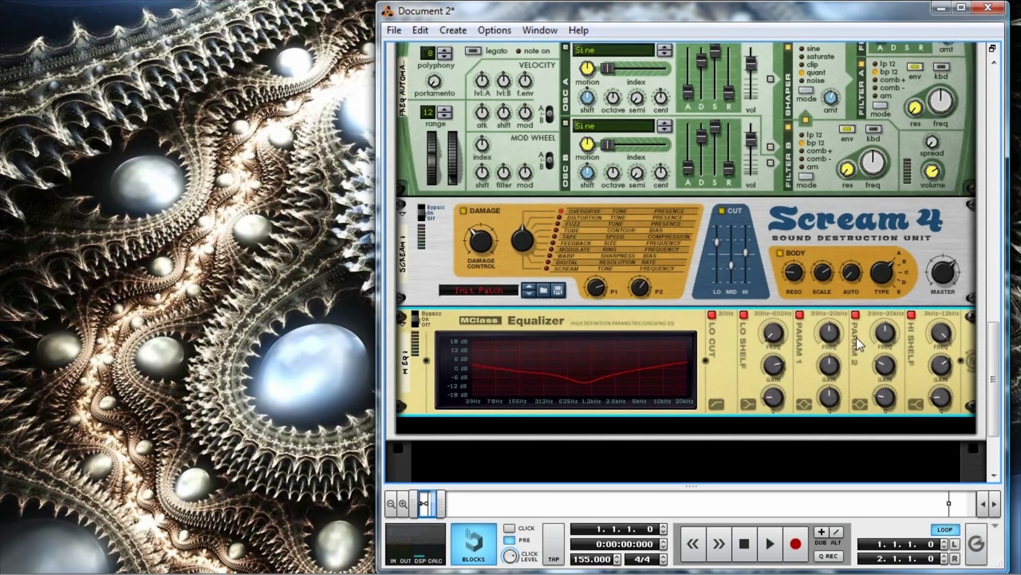
# On the back of the rack, cable the LFO Rate Malström's Mod B output to the Scream 4's Damage Control CV input, with its amount at 55.
pyautogui.scroll(8, 824, 385)
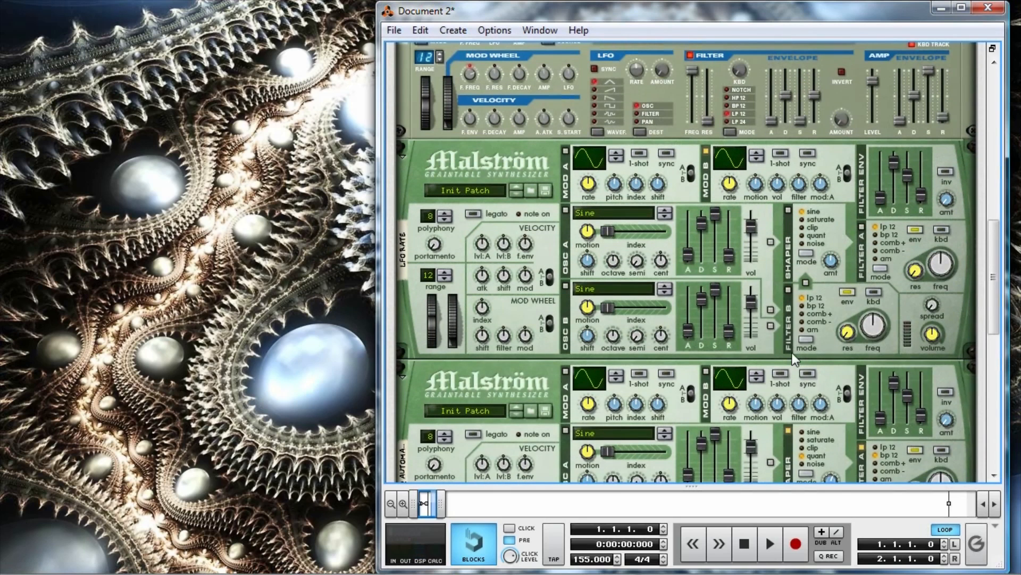
pyautogui.scroll(3, 835, 363)
pyautogui.press('Tab')
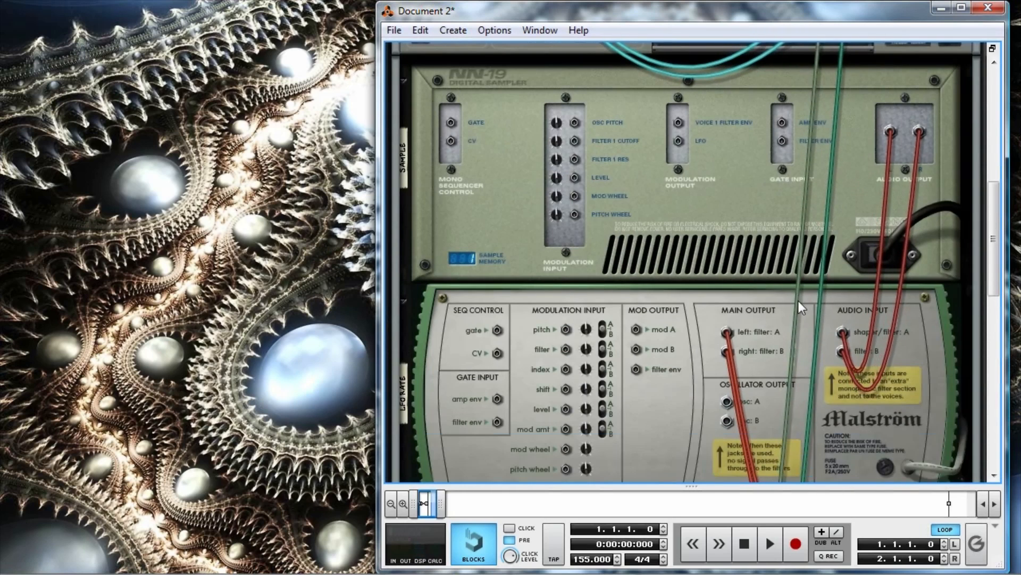
pyautogui.scroll(3, 742, 298)
pyautogui.scroll(-4, 734, 306)
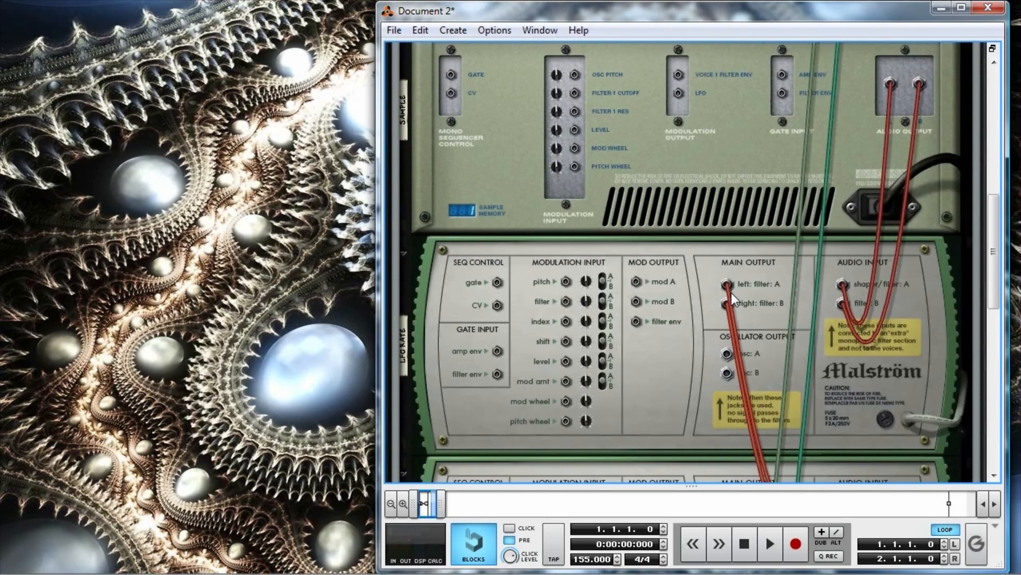
pyautogui.scroll(-1, 702, 261)
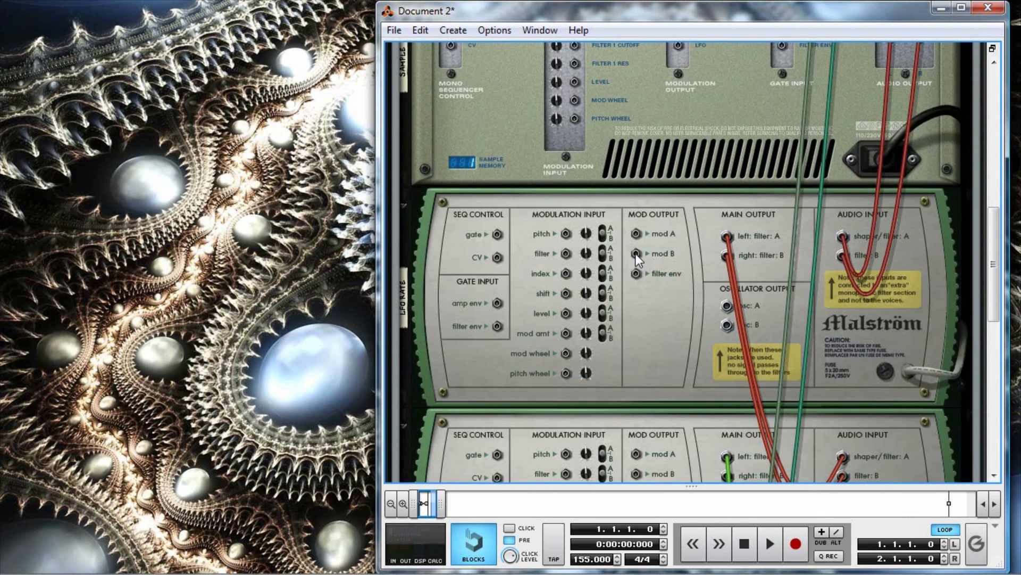
pyautogui.moveTo(635, 253); pyautogui.dragTo(682, 304)
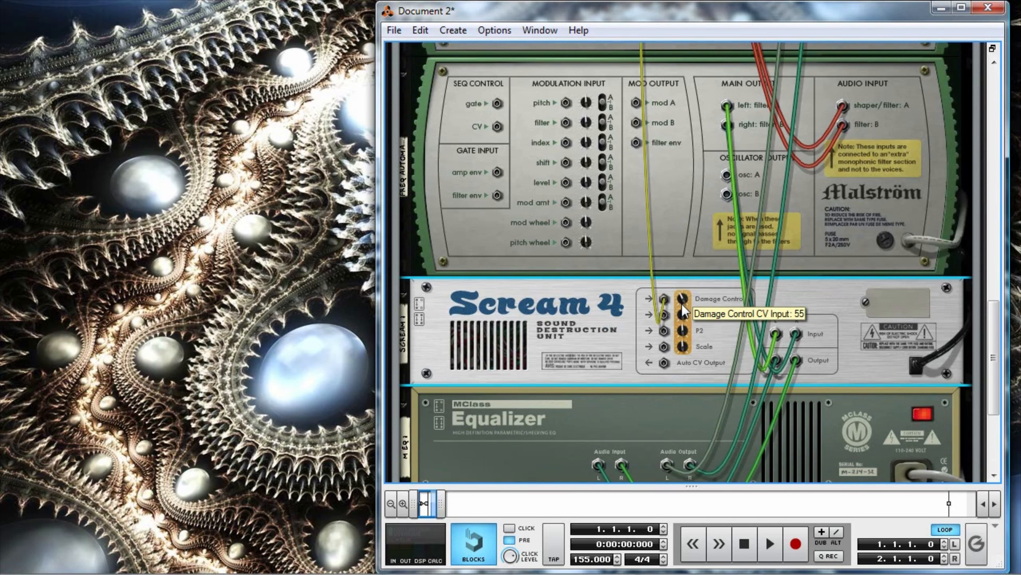
# Examine the new Mod B cable between the LFO Rate Malström and the Scream 4, and review the device chain on the front of the rack.
pyautogui.scroll(5, 687, 302)
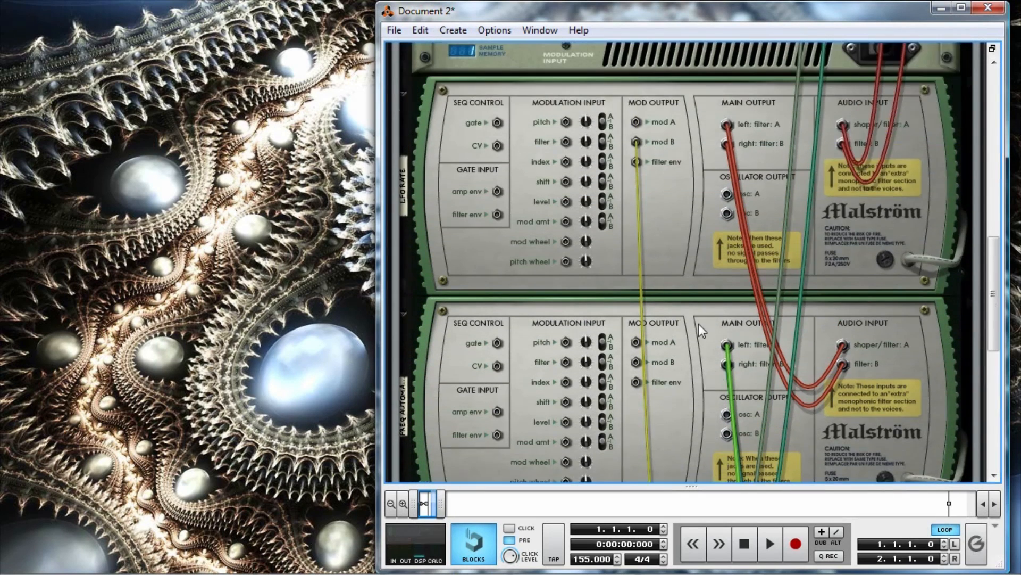
pyautogui.scroll(2, 698, 324)
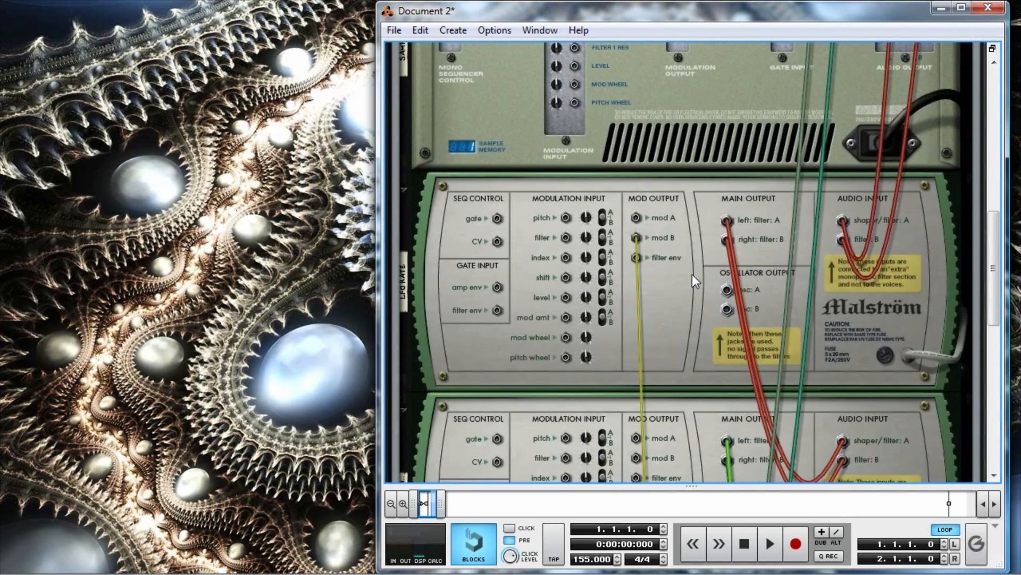
pyautogui.scroll(-5, 665, 276)
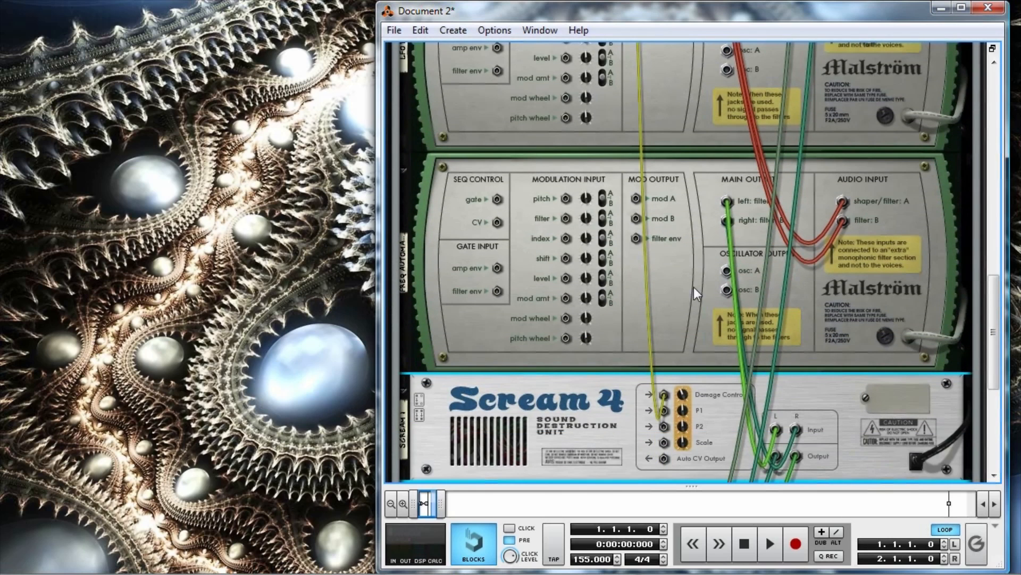
pyautogui.scroll(-1, 614, 246)
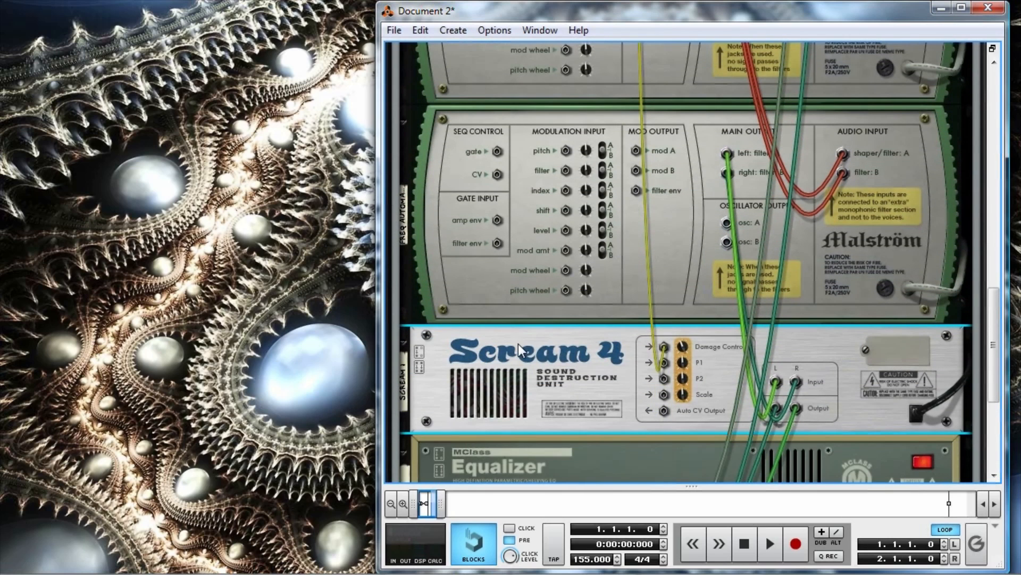
pyautogui.press('Tab')
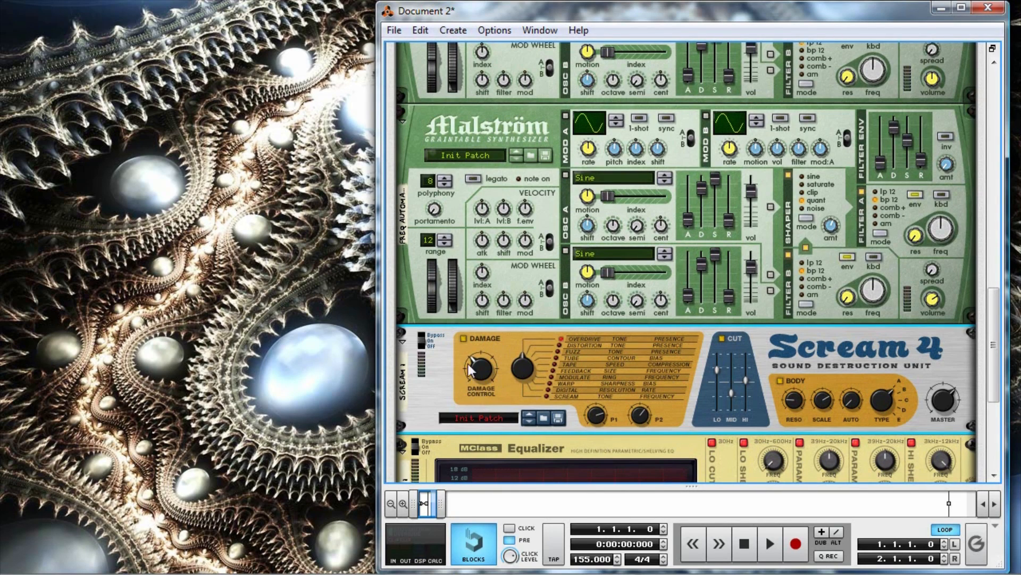
pyautogui.scroll(4, 710, 293)
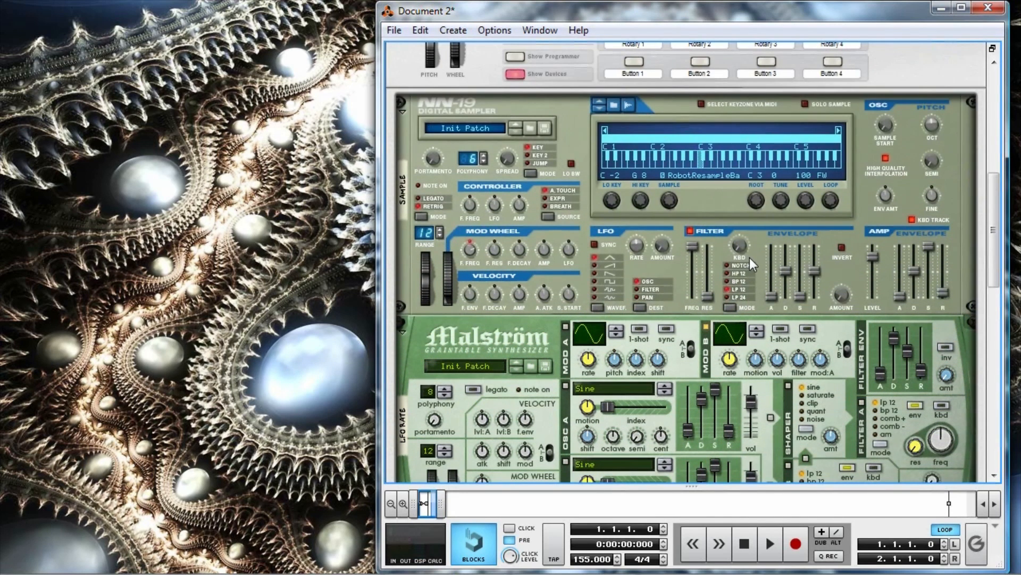
pyautogui.scroll(-8, 720, 397)
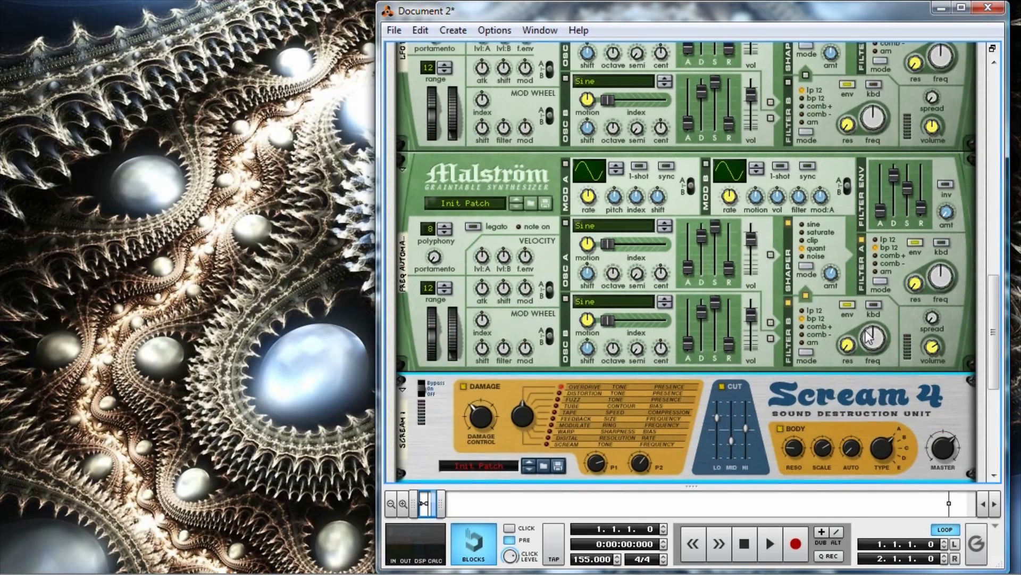
pyautogui.scroll(-3, 981, 271)
pyautogui.scroll(8, 806, 327)
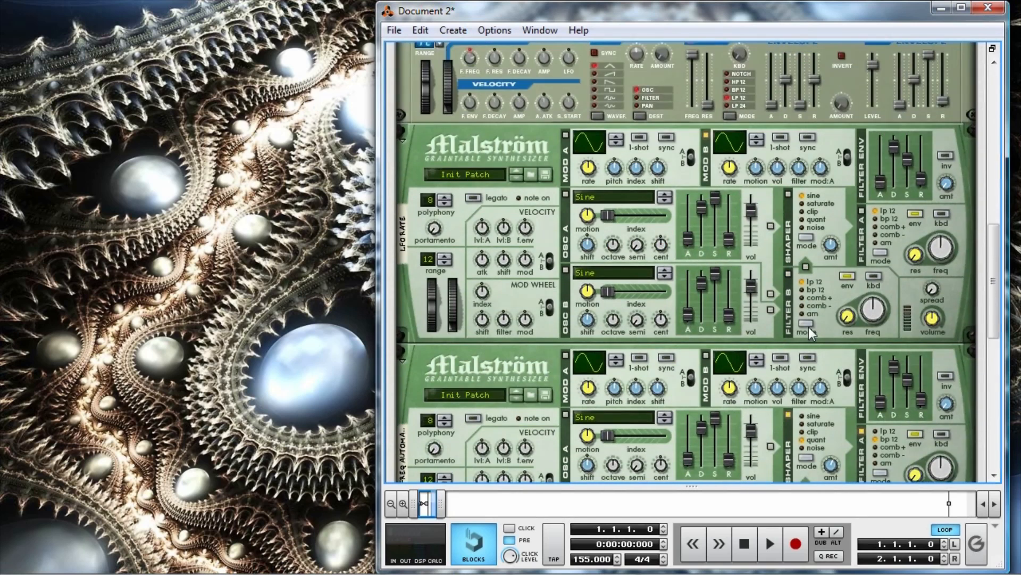
# Rename the Combinator's Rotary 1 as "LFO Rate Auto" and Rotary 2 as "Filter A Auto".
pyautogui.scroll(6, 806, 327)
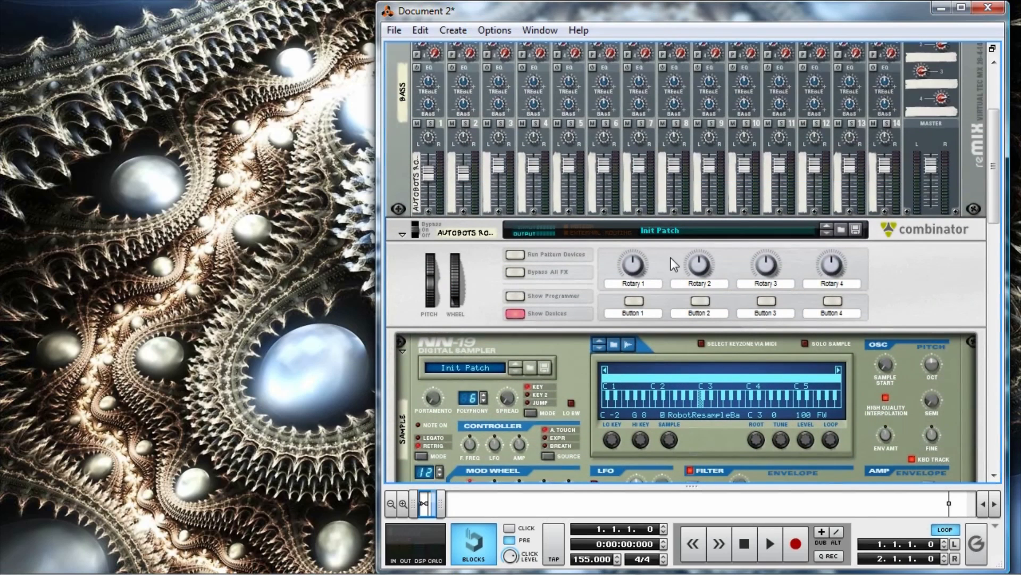
pyautogui.doubleClick(634, 283)
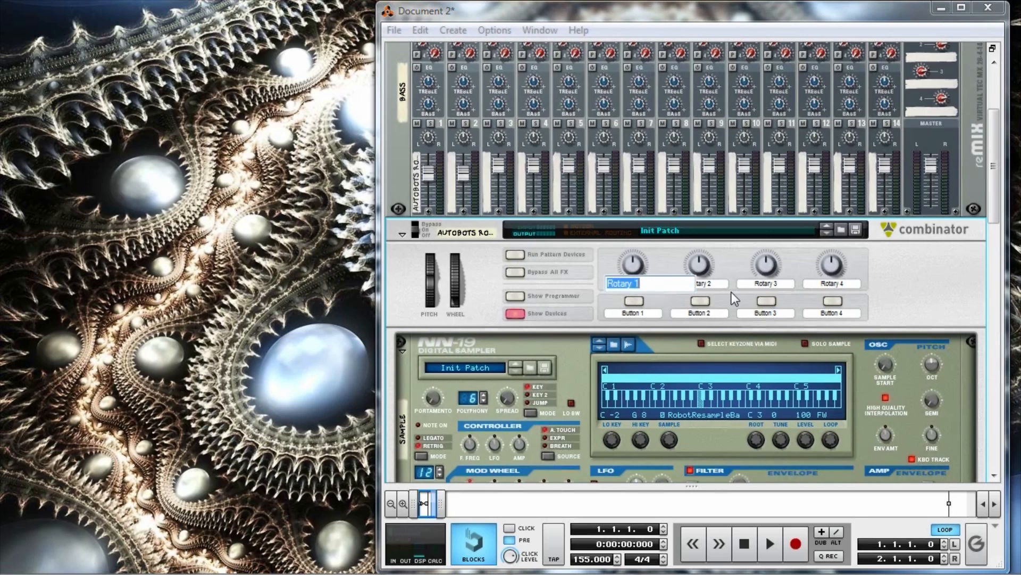
pyautogui.write('LFO RAte Auto')
pyautogui.doubleClick(712, 285)
pyautogui.write('Filter')
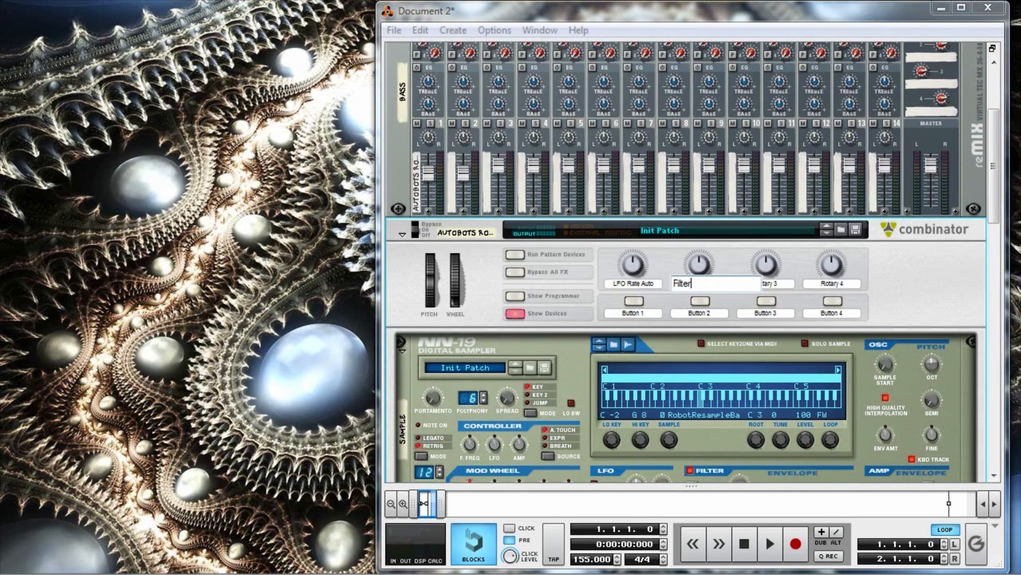
pyautogui.write(' A Auto')
pyautogui.press('Return')
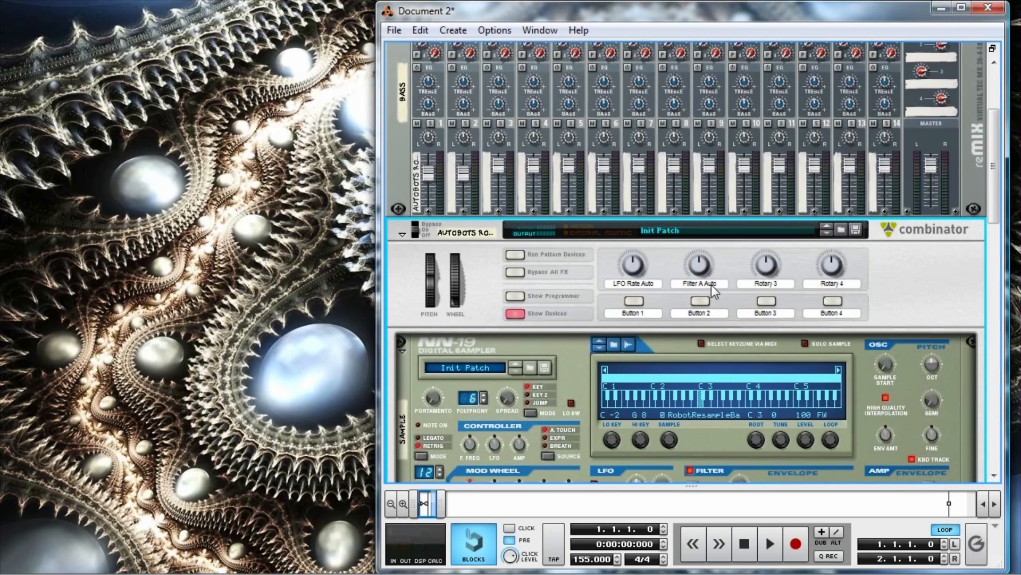
# Rename the Combinator's Rotary 3 as "Filter B Auto" and Rotary 4 as "EQ Auto".
pyautogui.doubleClick(761, 283)
pyautogui.write('Filter B Auto')
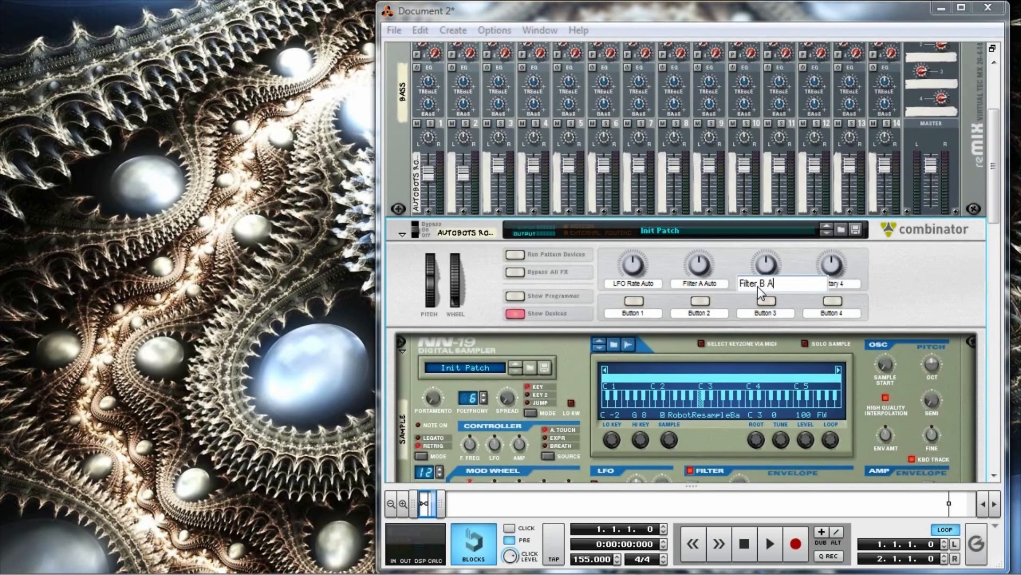
pyautogui.press('Return')
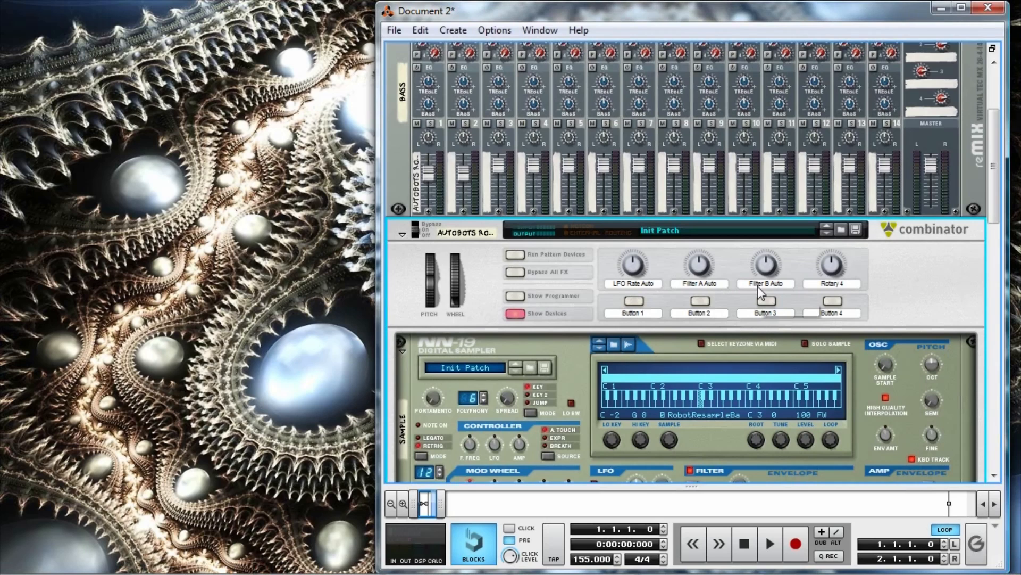
pyautogui.doubleClick(828, 283)
pyautogui.write('EQ Auto')
pyautogui.press('Return')
# Show the Combinator's programmer and route Rotary 1 to Modulator B Rate on the LFO Rate device.
pyautogui.click(516, 297)
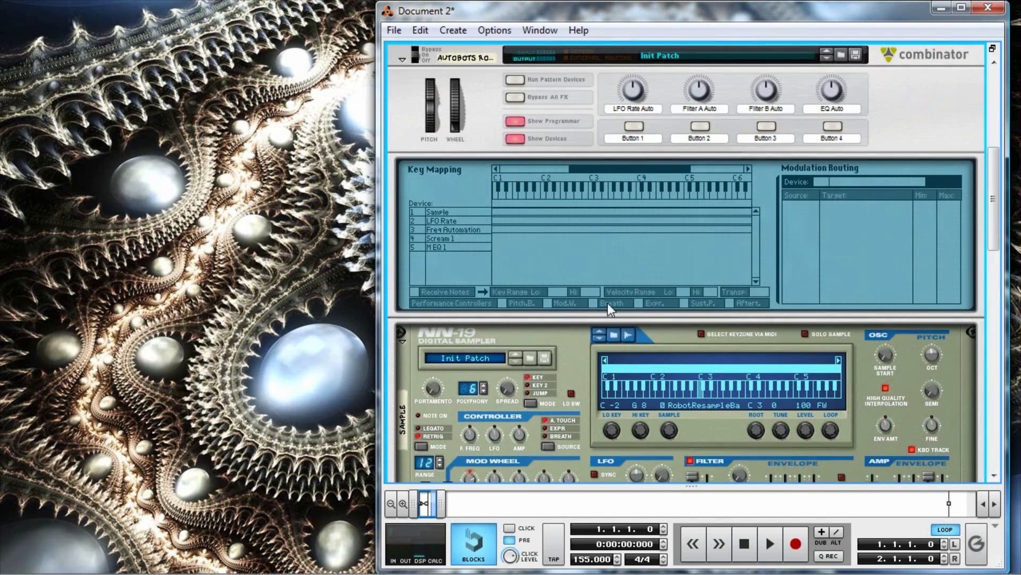
pyautogui.click(444, 222)
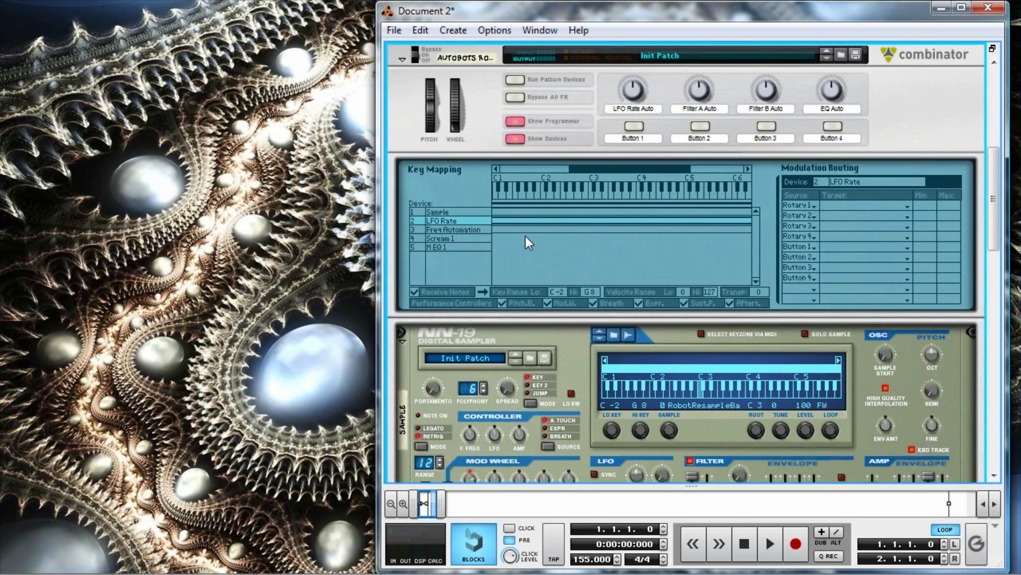
pyautogui.scroll(-8, 451, 326)
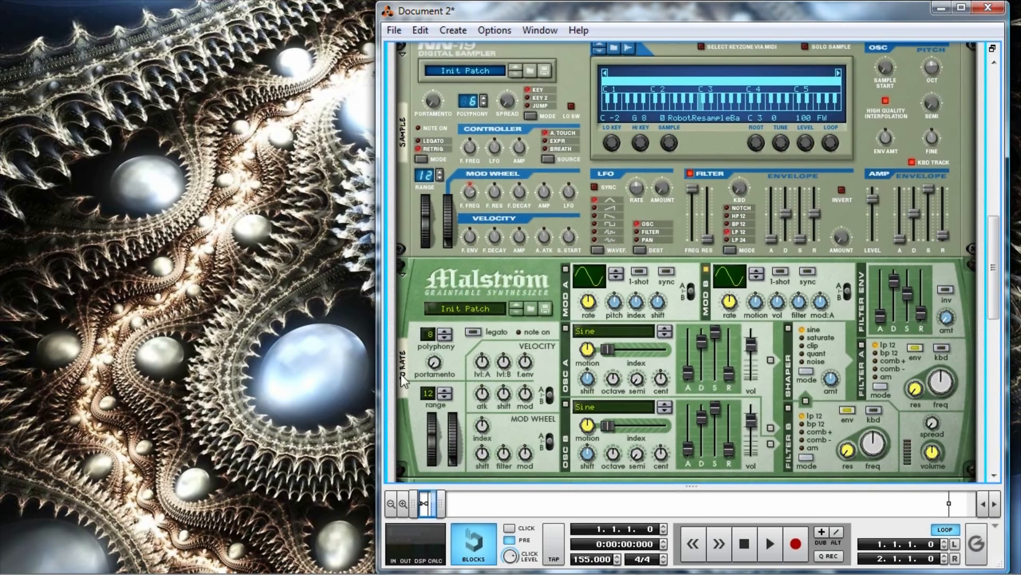
pyautogui.scroll(10, 523, 298)
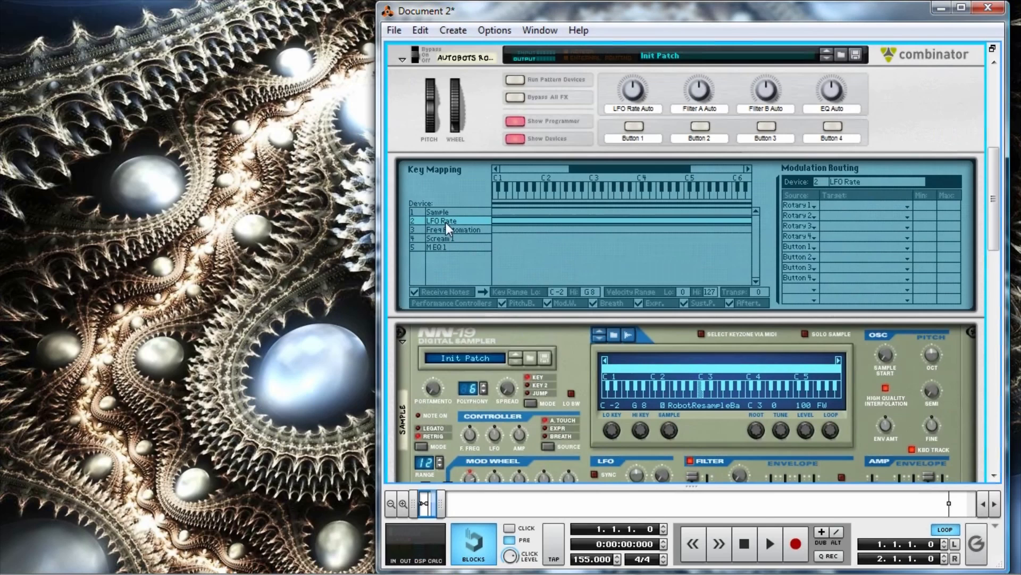
pyautogui.click(837, 211)
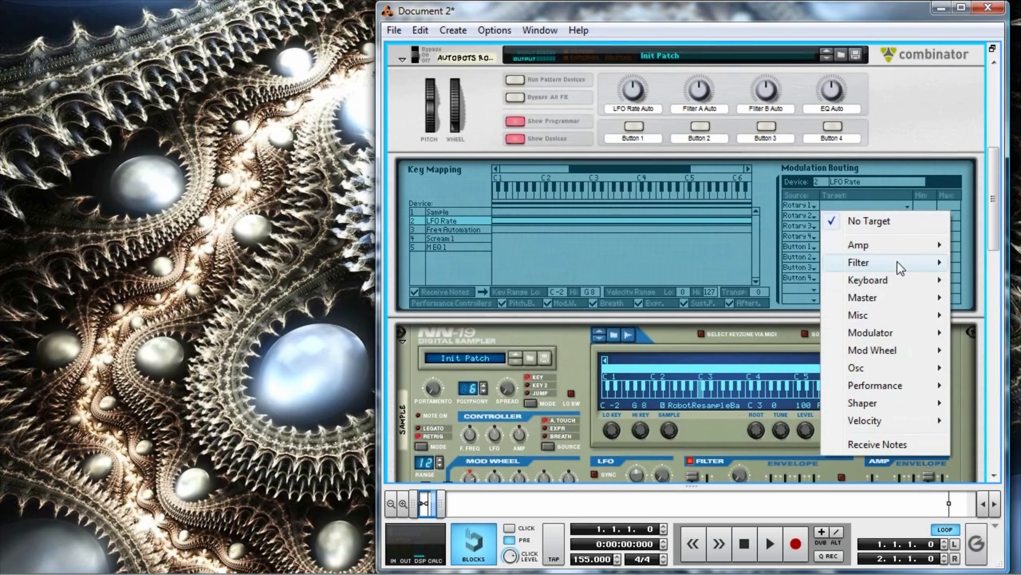
pyautogui.moveTo(889, 334)
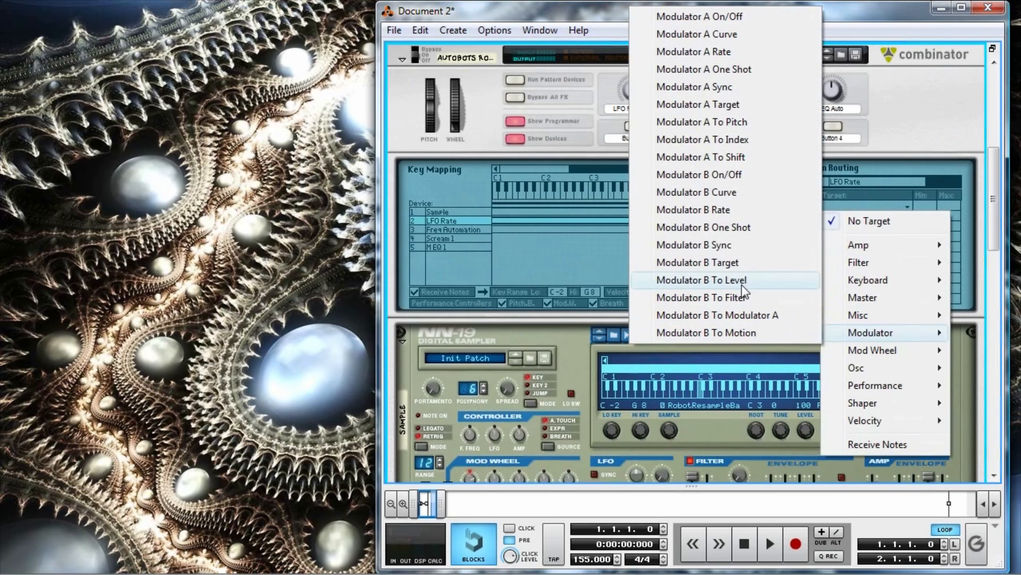
pyautogui.click(735, 211)
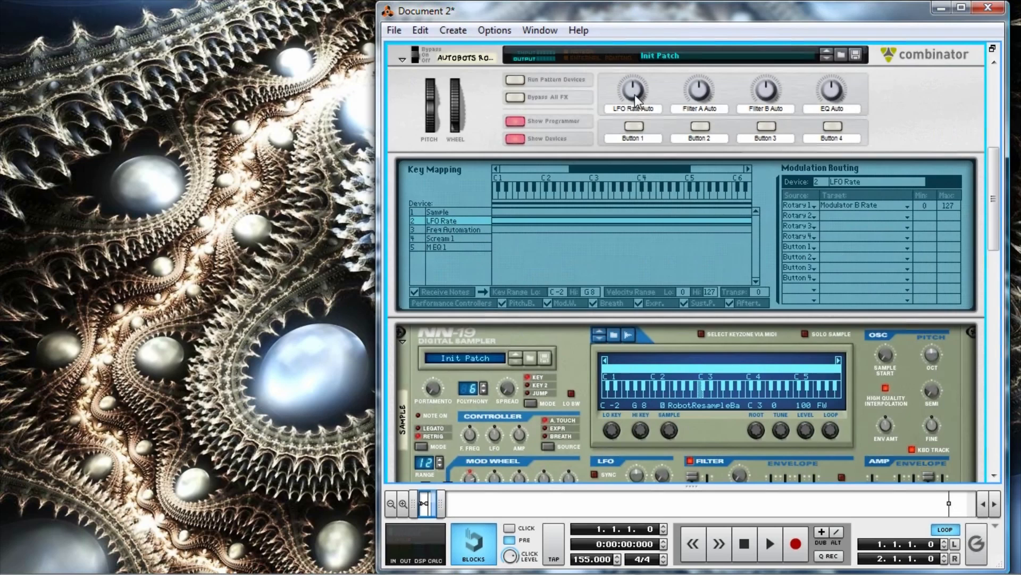
# Sweep the LFO Rate Auto rotary up to 90 and back near its centre to check that it moves the LFO Rate Malström's Mod B rate.
pyautogui.scroll(-5, 644, 112)
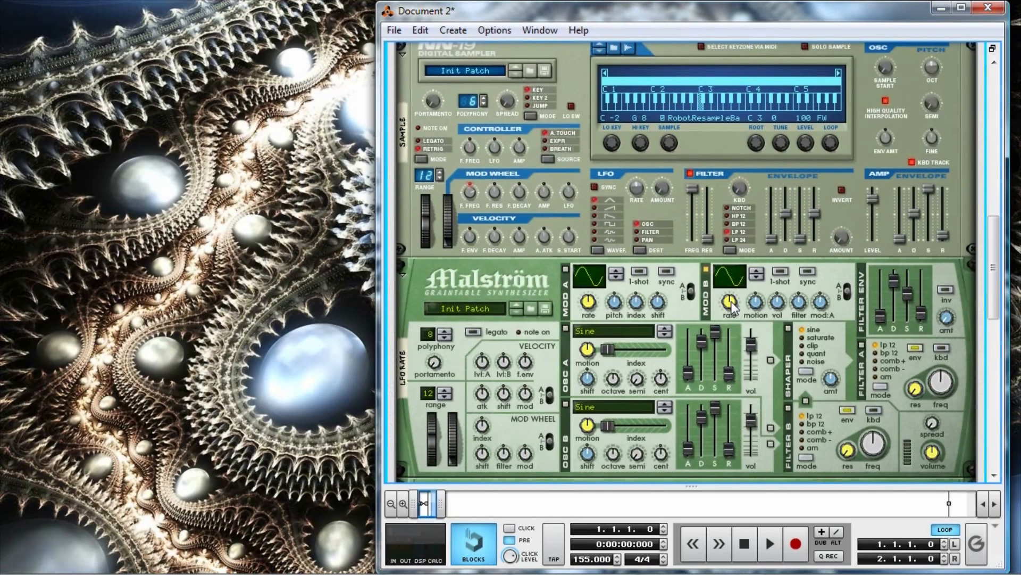
pyautogui.scroll(5, 731, 301)
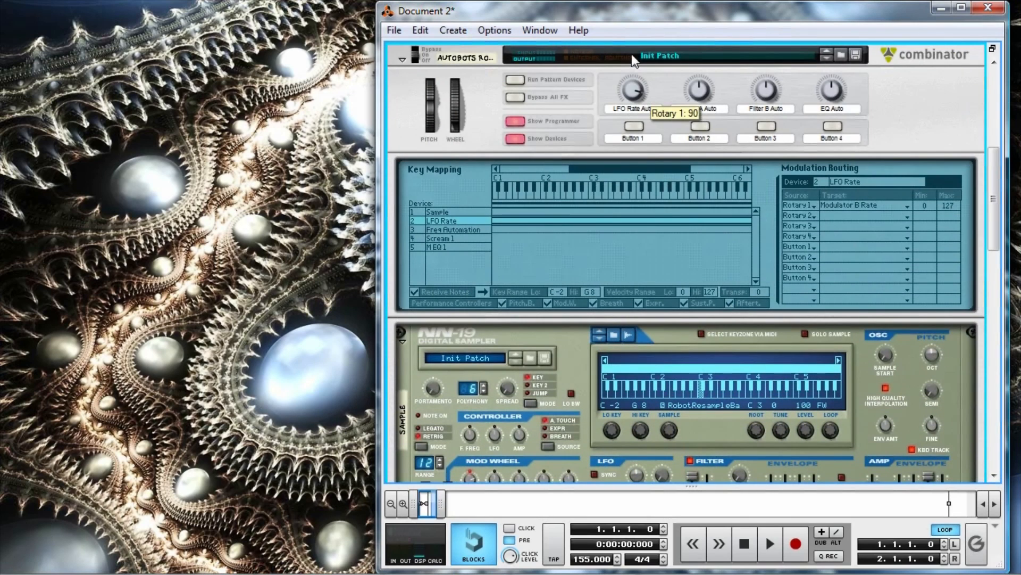
pyautogui.scroll(-4, 686, 112)
pyautogui.scroll(4, 687, 106)
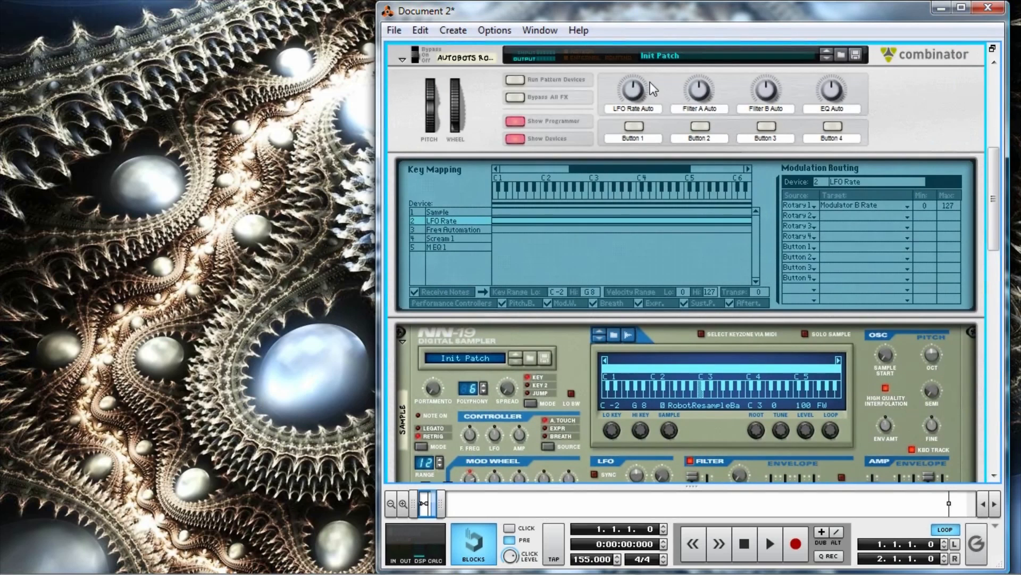
pyautogui.scroll(-5, 707, 218)
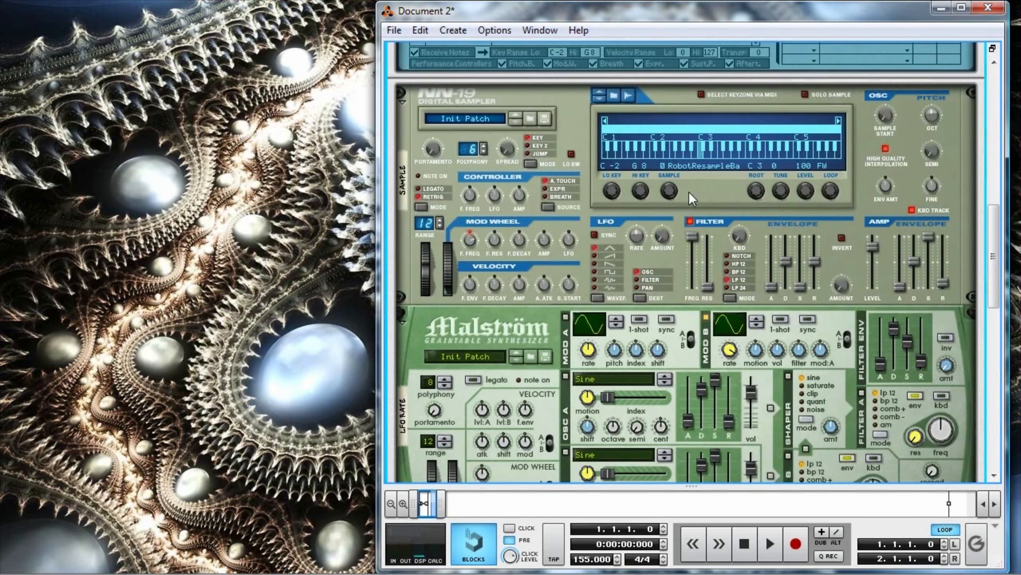
pyautogui.scroll(5, 691, 187)
pyautogui.moveTo(634, 237); pyautogui.dragTo(649, 288)
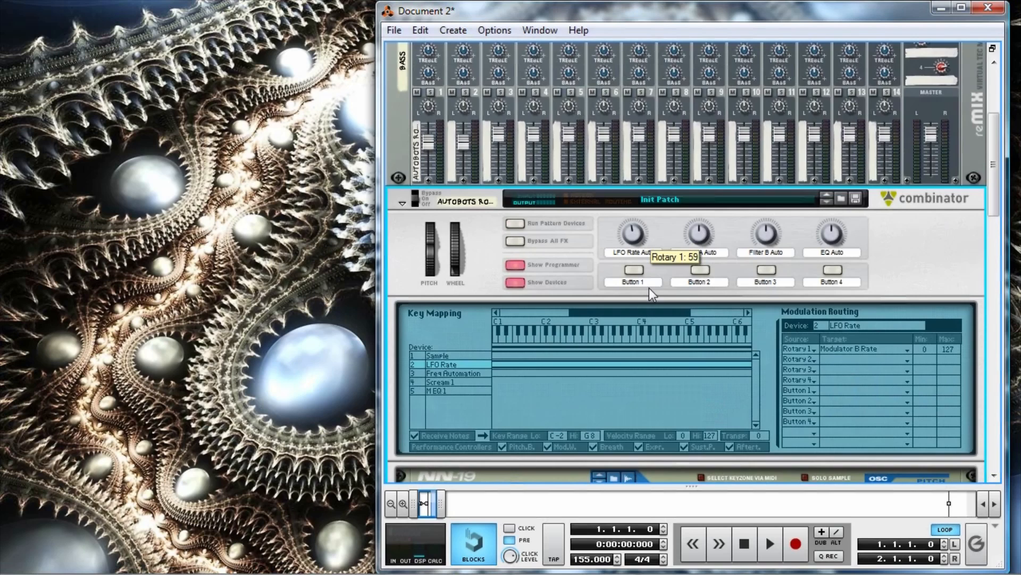
# Select the Freq Automation device in the Combinator's programmer and route Rotary 2 to Filter A Freq.
pyautogui.scroll(-3, 601, 237)
pyautogui.click(457, 230)
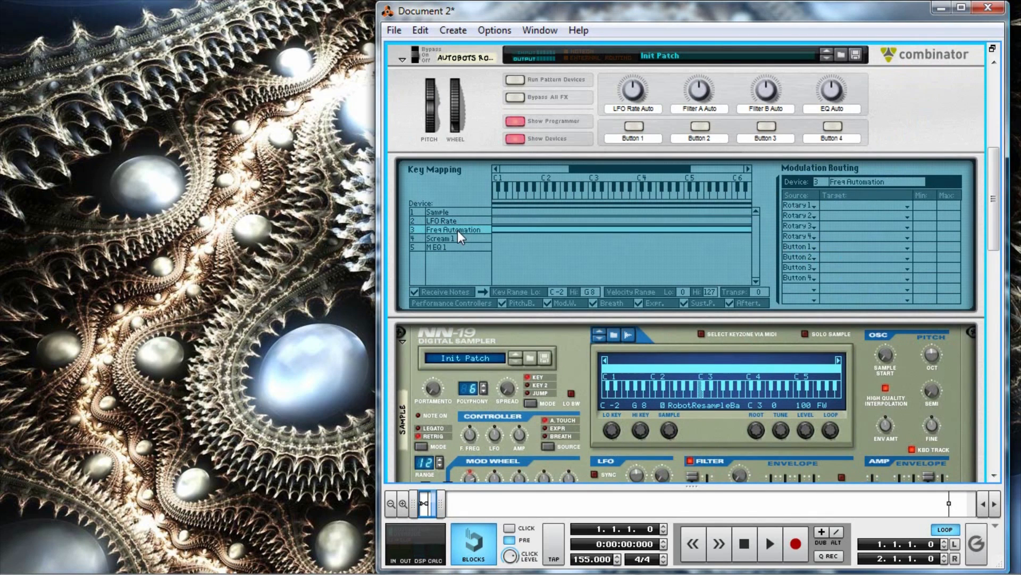
pyautogui.scroll(-11, 456, 234)
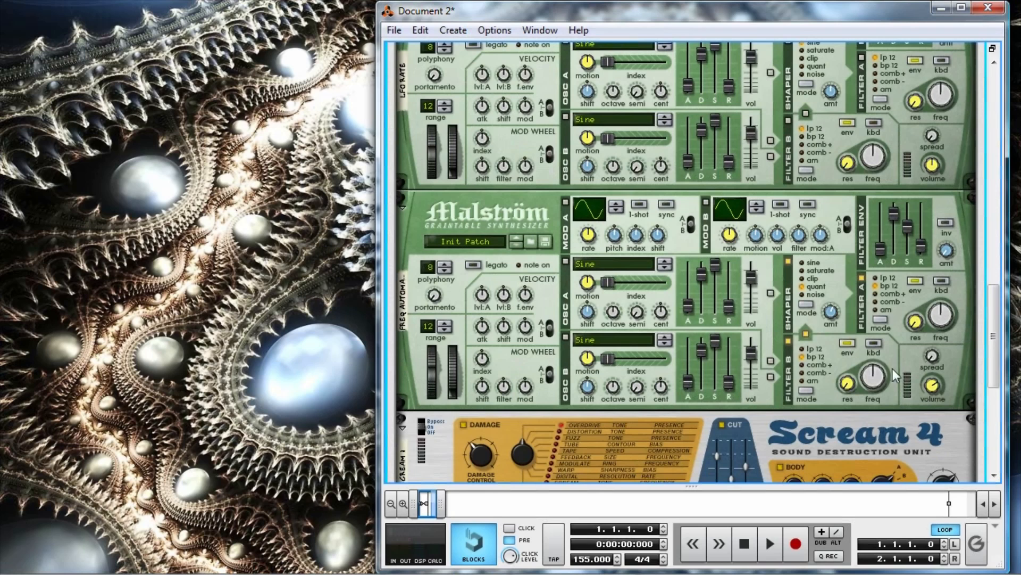
pyautogui.scroll(13, 806, 291)
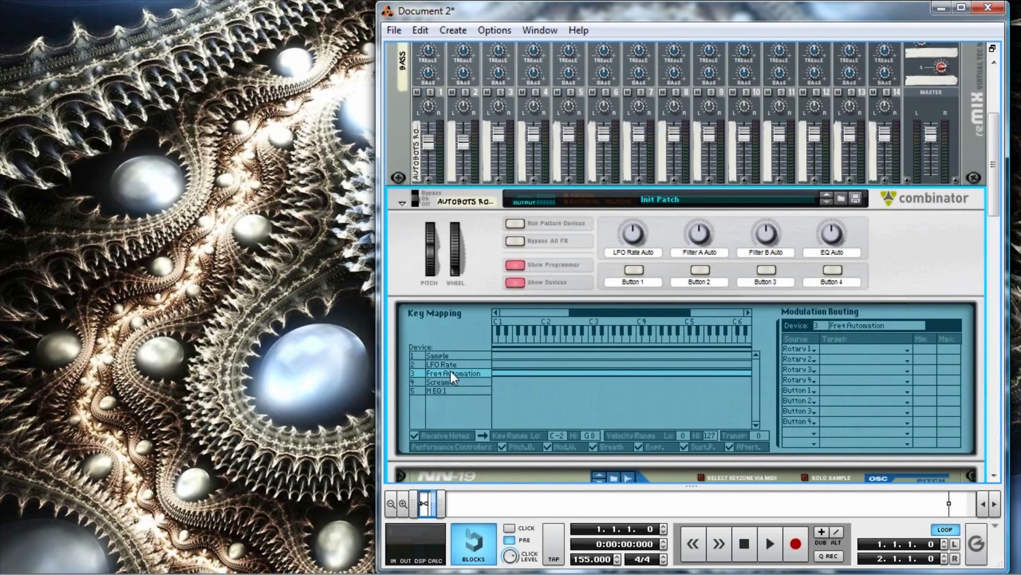
pyautogui.click(841, 359)
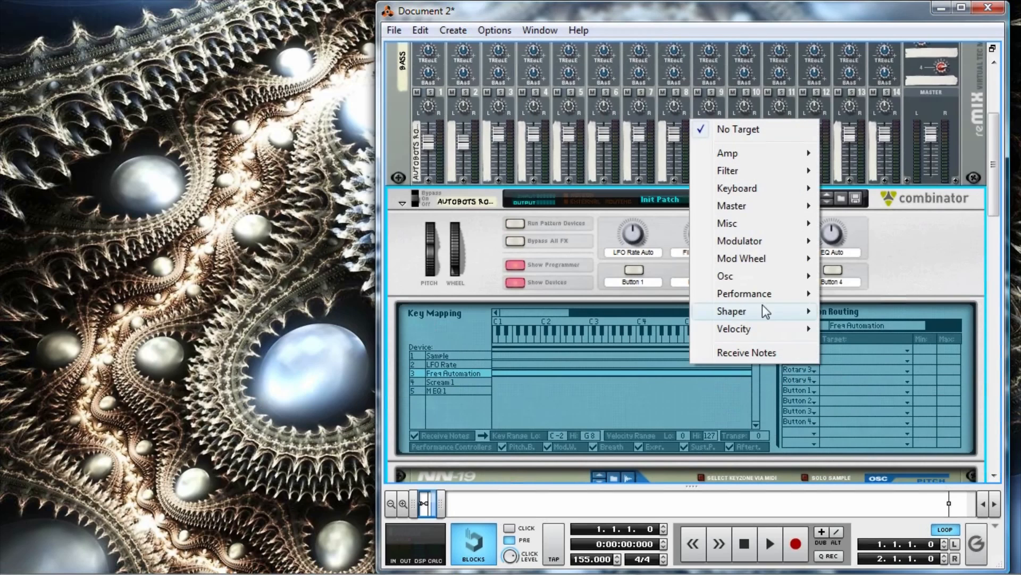
pyautogui.moveTo(748, 170)
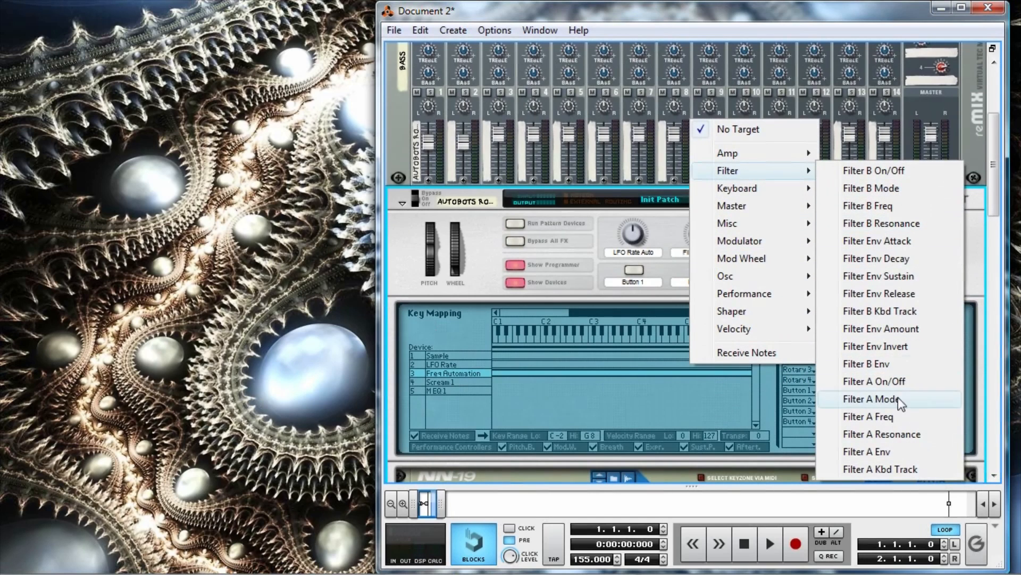
pyautogui.click(899, 416)
# Route Rotary 3 to Filter B Freq on the Freq Automation device.
pyautogui.click(834, 368)
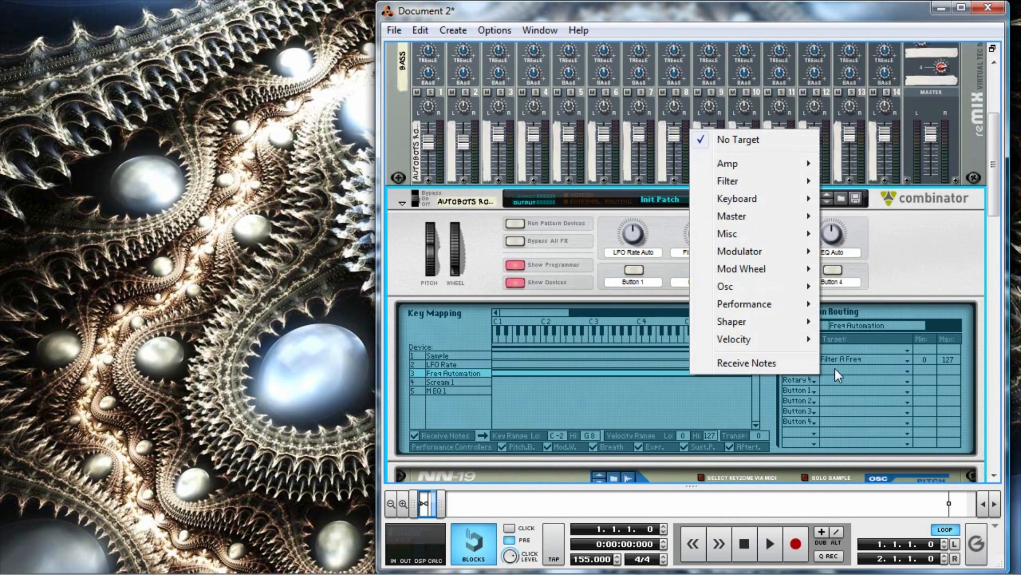
pyautogui.moveTo(772, 186)
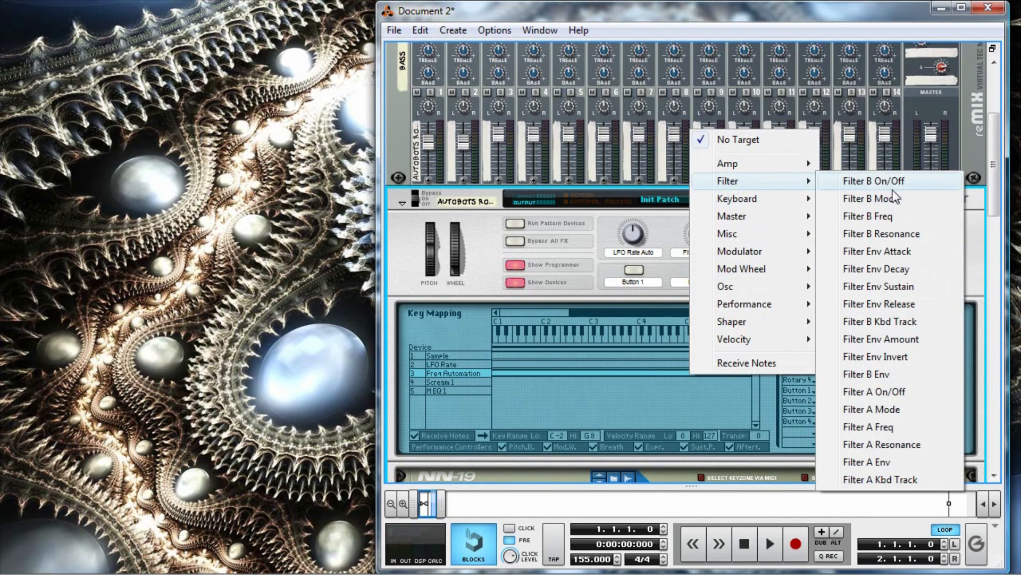
pyautogui.click(903, 216)
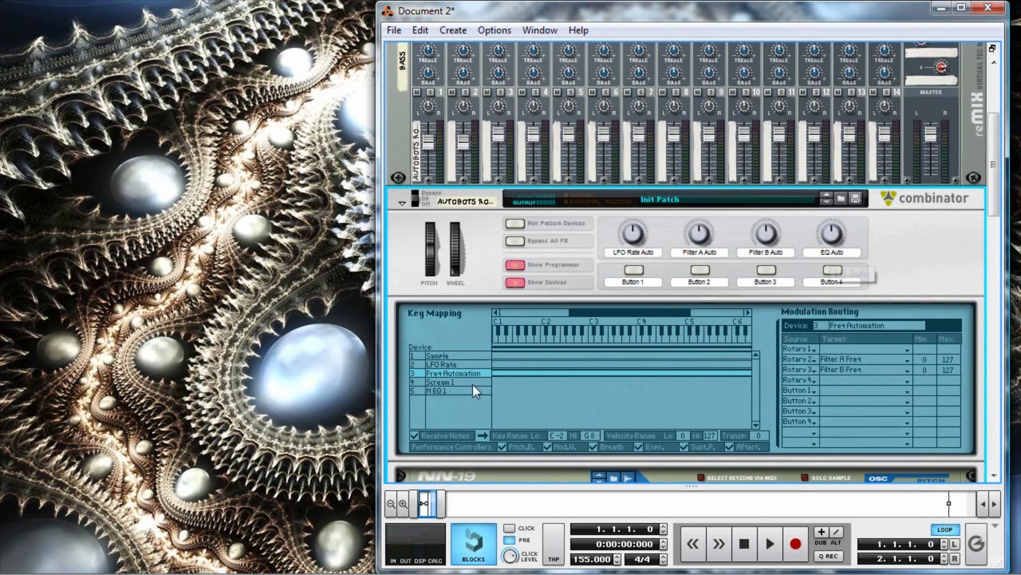
# Route Rotary 4 to Parametric 2 Frequency on the M EQ 1 device.
pyautogui.click(444, 392)
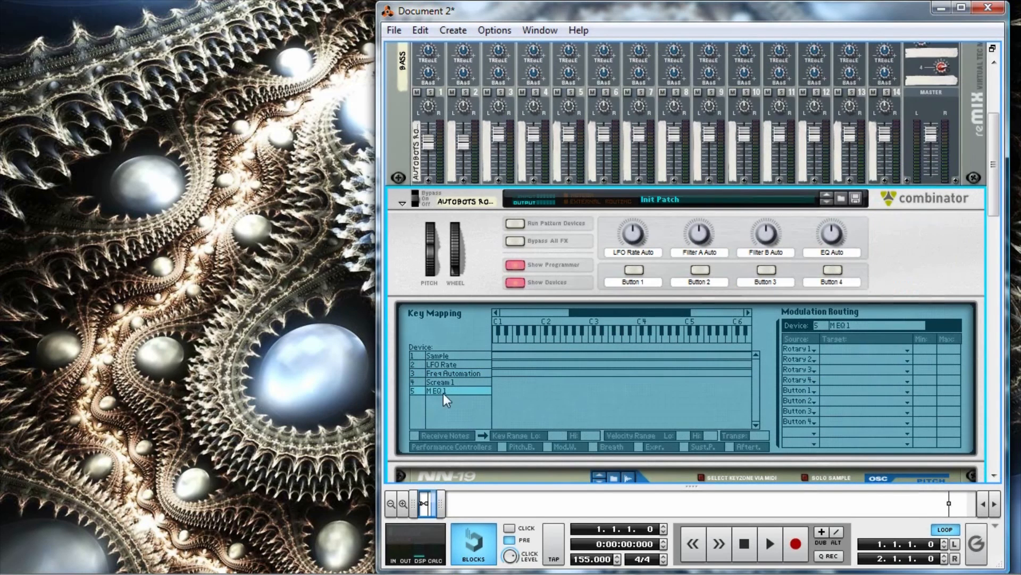
pyautogui.click(832, 381)
pyautogui.moveTo(895, 455)
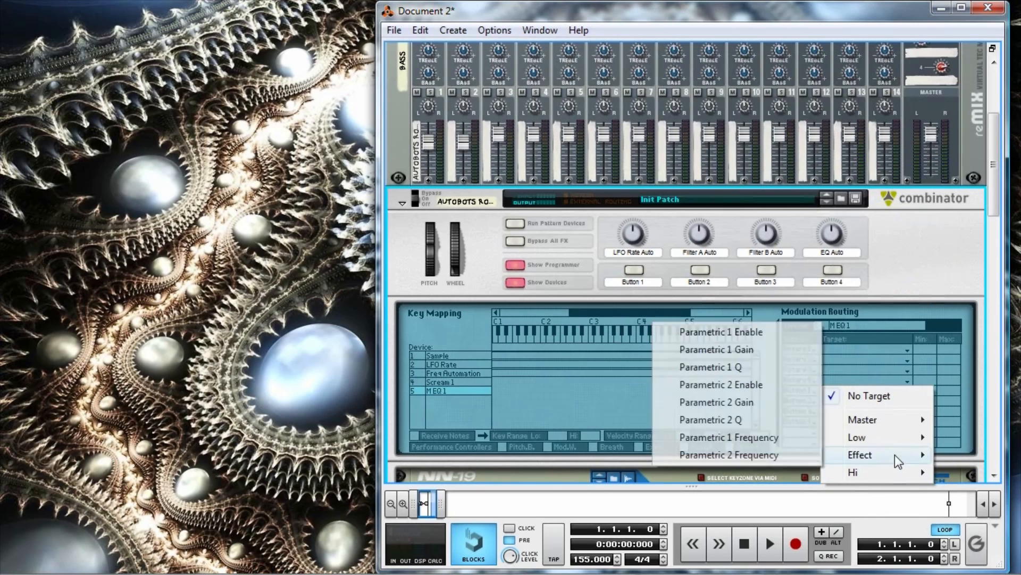
pyautogui.click(775, 456)
pyautogui.scroll(-10, 750, 423)
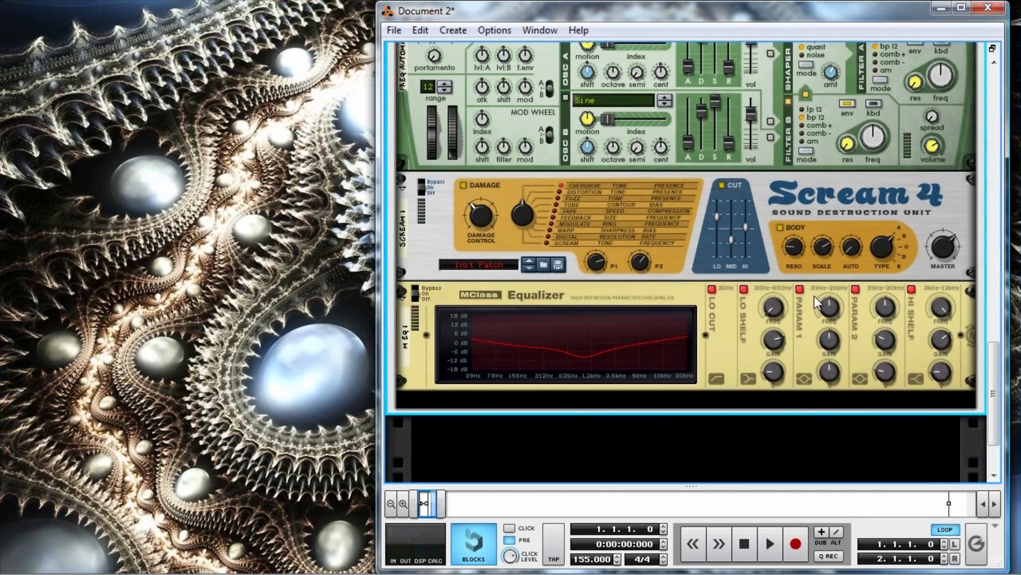
pyautogui.scroll(10, 835, 288)
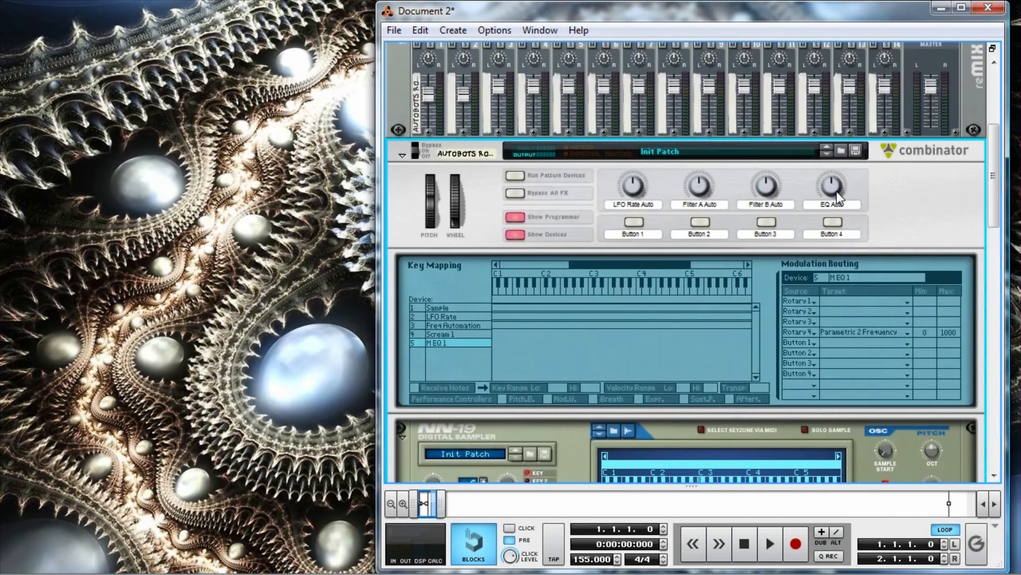
pyautogui.moveTo(833, 195)
pyautogui.scroll(2, 604, 223)
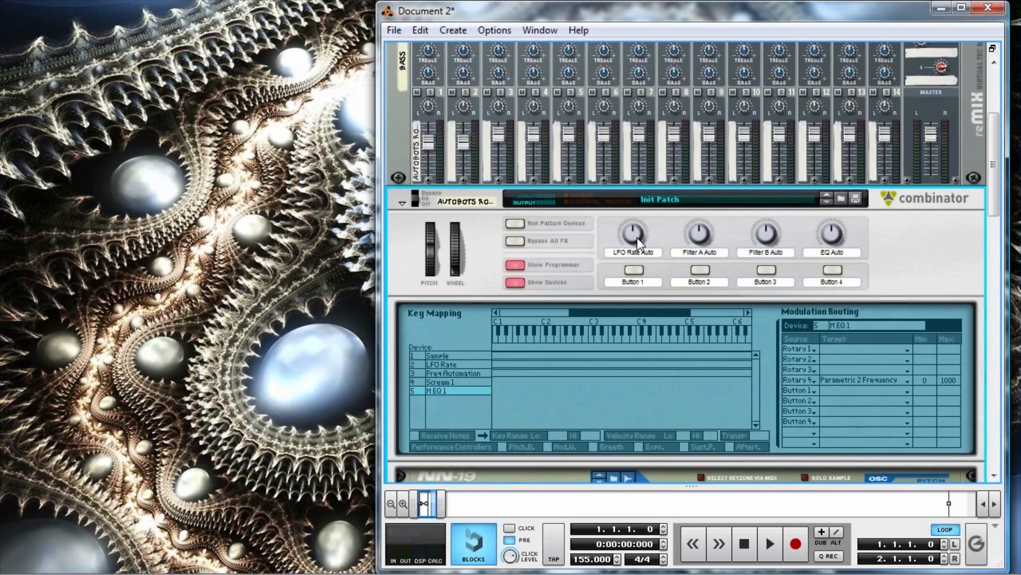
pyautogui.moveTo(636, 238)
pyautogui.mouseDown()
pyautogui.moveTo(648, 213)
pyautogui.moveTo(640, 235)
pyautogui.mouseUp()
# Switch to the TransformingTutorial4Dave rack, play back its automated robot bass and return to the song start.
pyautogui.click(945, 11)
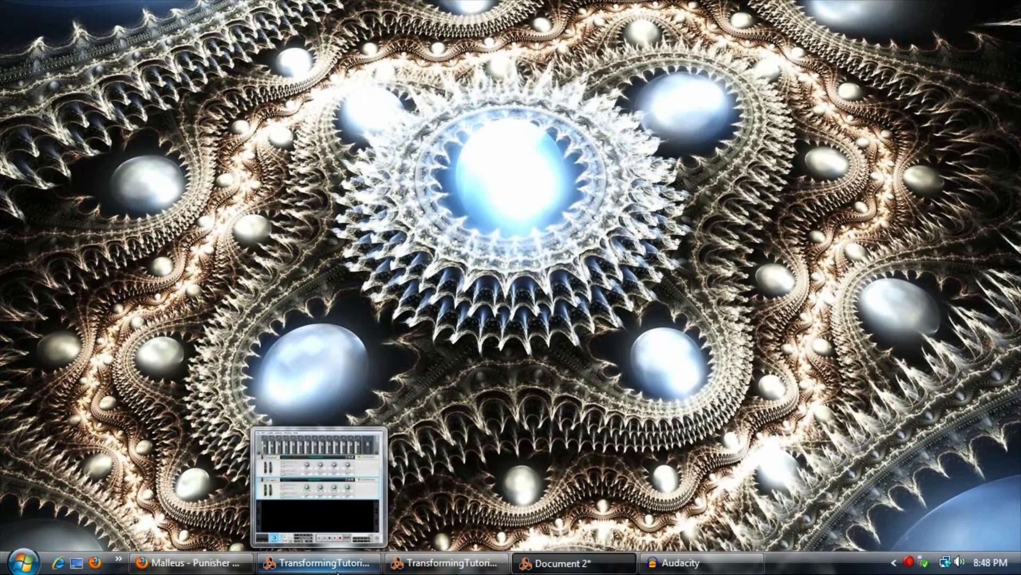
pyautogui.click(451, 562)
pyautogui.press('space')
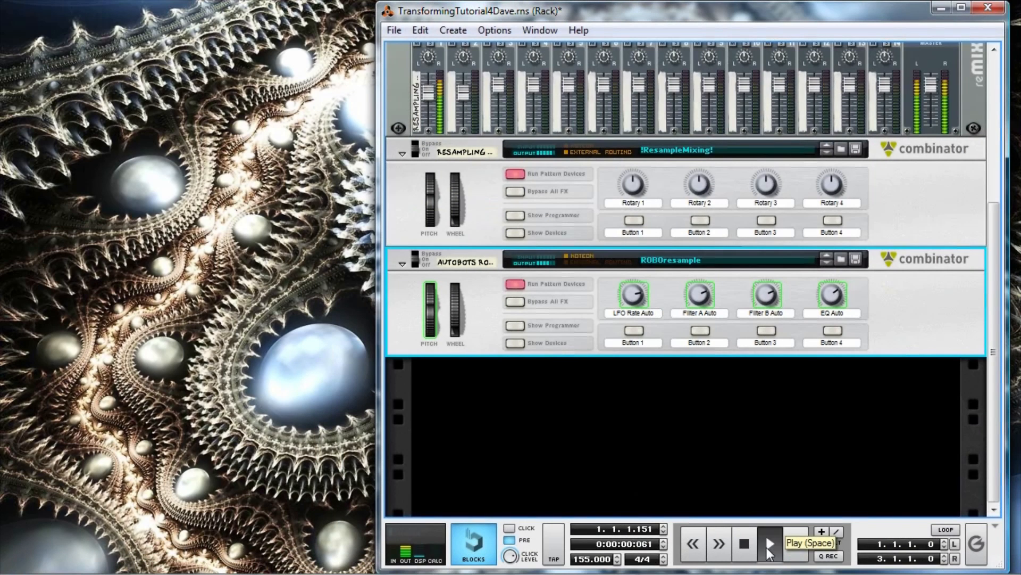
pyautogui.doubleClick(748, 548)
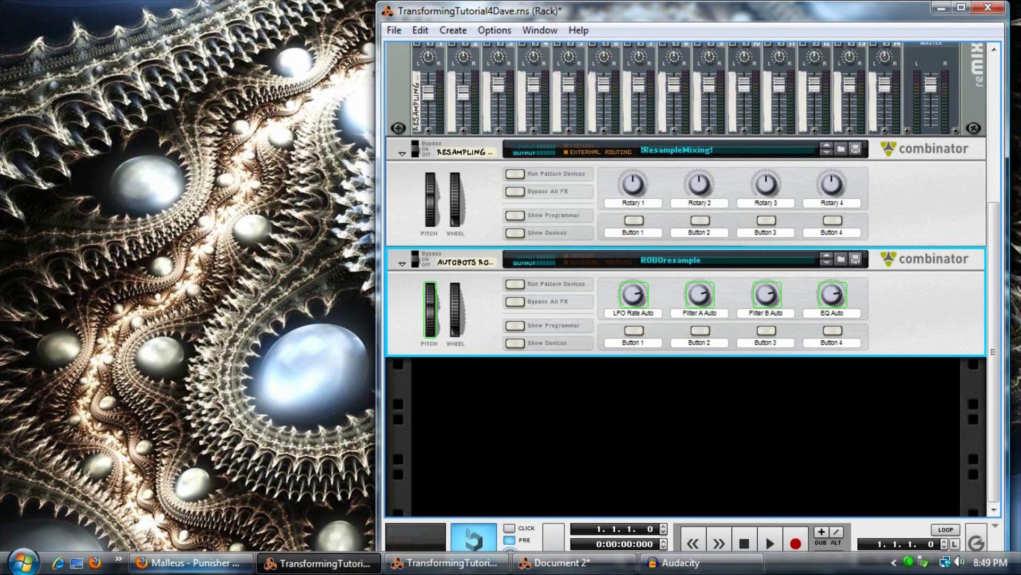
# Play a few seconds of Malleus - Punisher on SoundCloud and replay the robot bass in Reason for comparison.
pyautogui.click(160, 558)
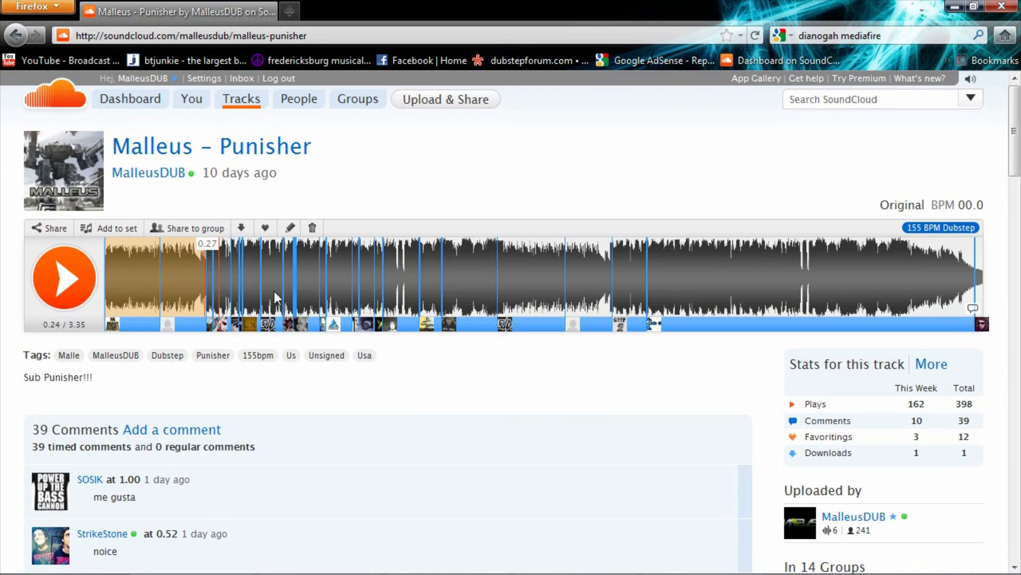
pyautogui.click(68, 300)
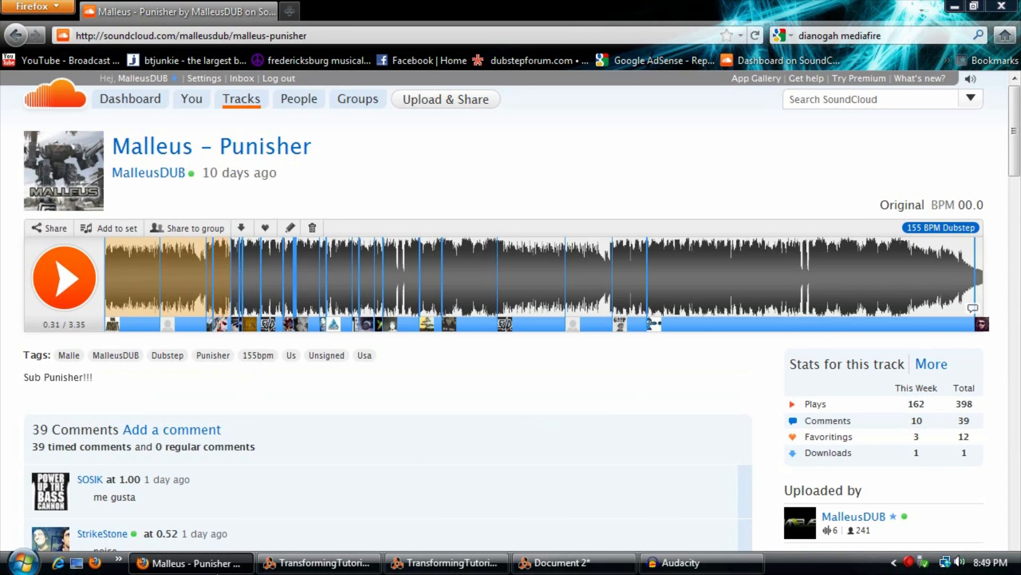
pyautogui.click(204, 562)
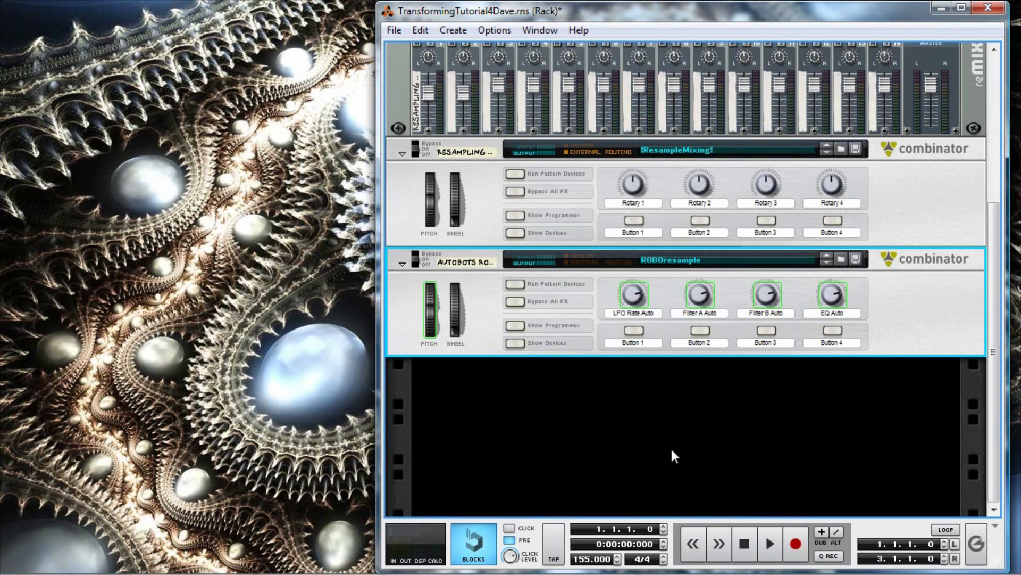
pyautogui.click(767, 544)
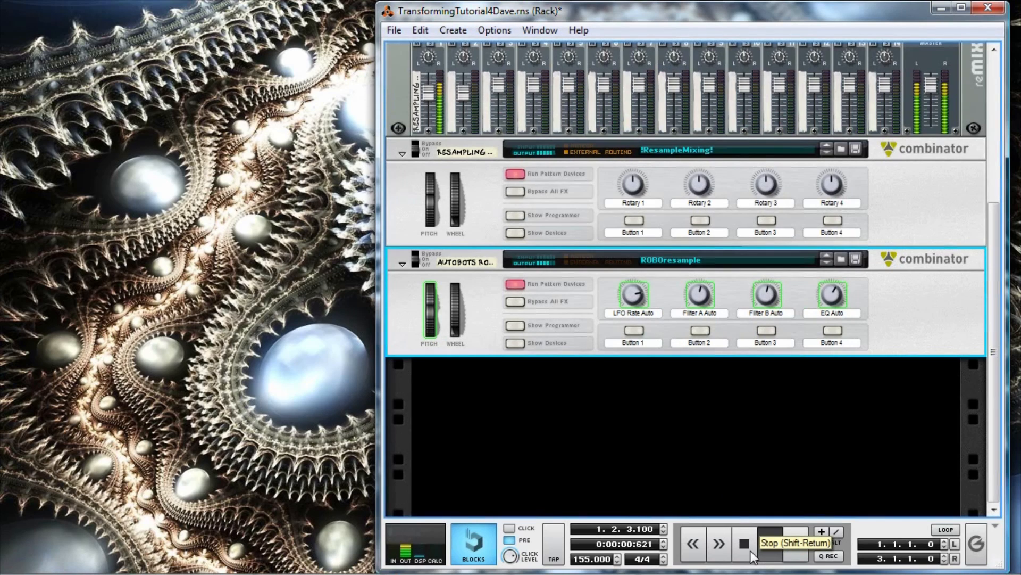
pyautogui.doubleClick(750, 551)
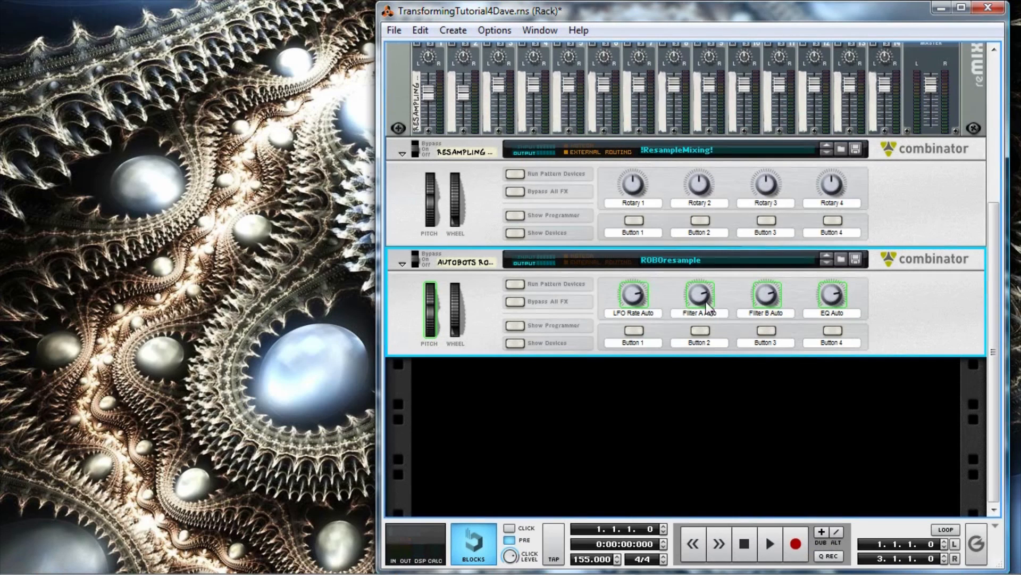
# Show the ROBOresample Combinator's devices and examine the Malström and MClass Equalizer controls that its four rotaries move.
pyautogui.click(515, 343)
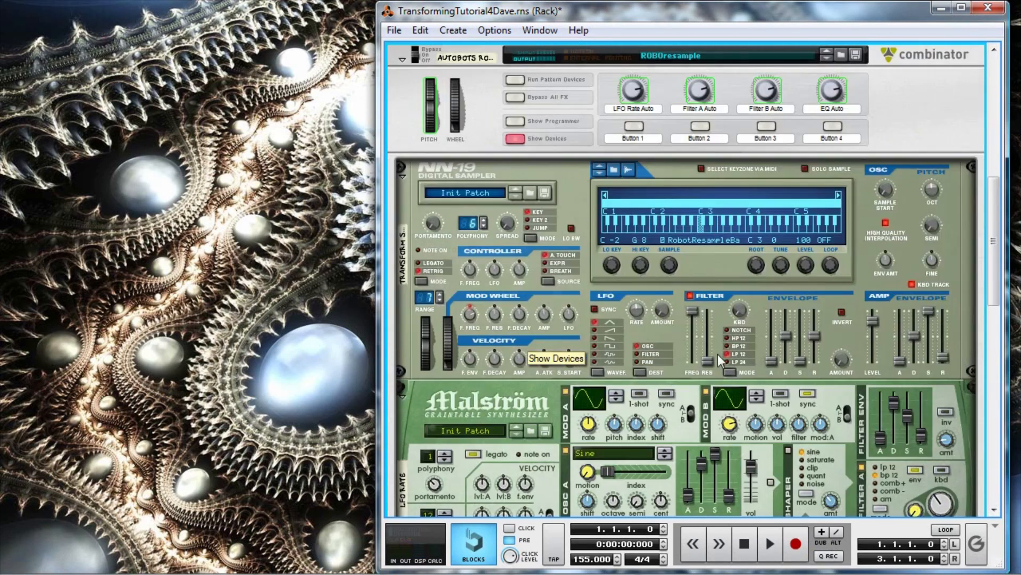
pyautogui.scroll(5, 636, 288)
pyautogui.scroll(-6, 757, 315)
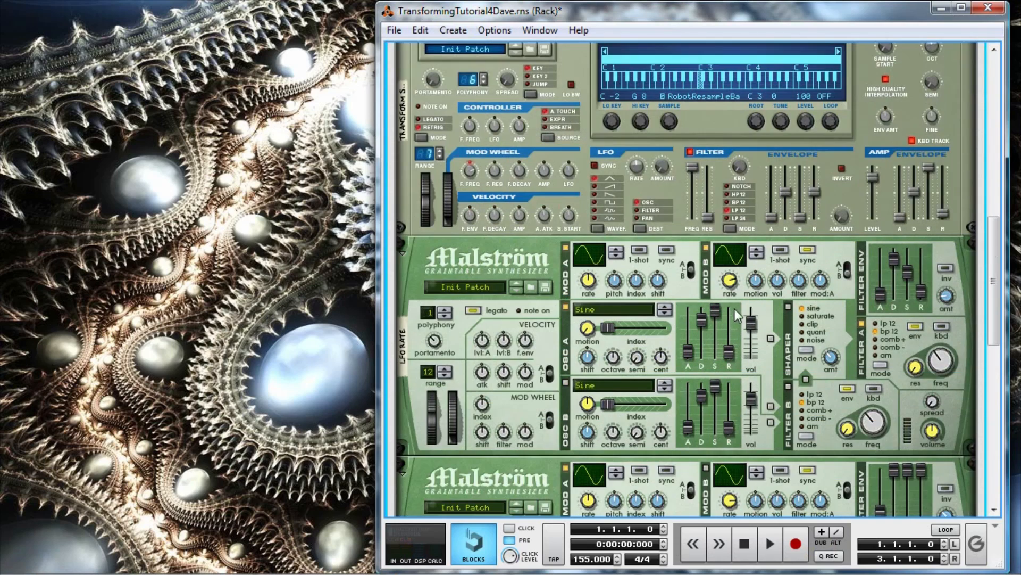
pyautogui.scroll(2, 885, 389)
pyautogui.scroll(-5, 898, 378)
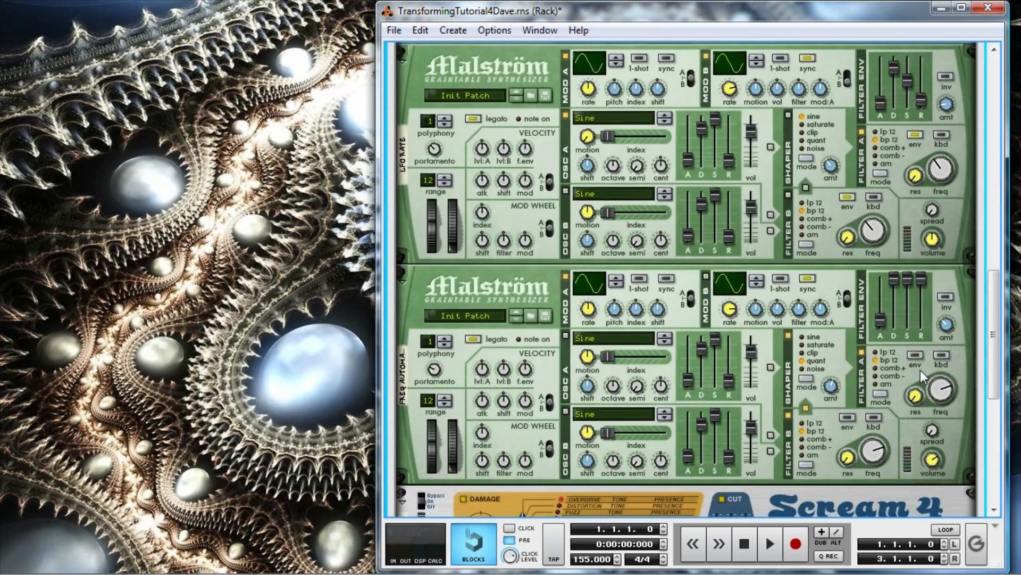
pyautogui.scroll(7, 904, 373)
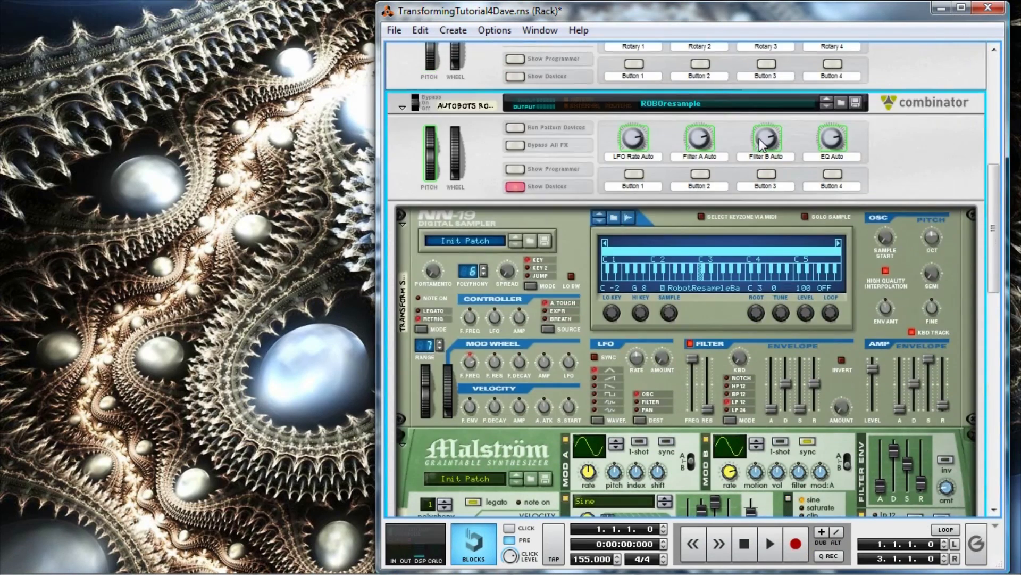
pyautogui.scroll(-10, 851, 212)
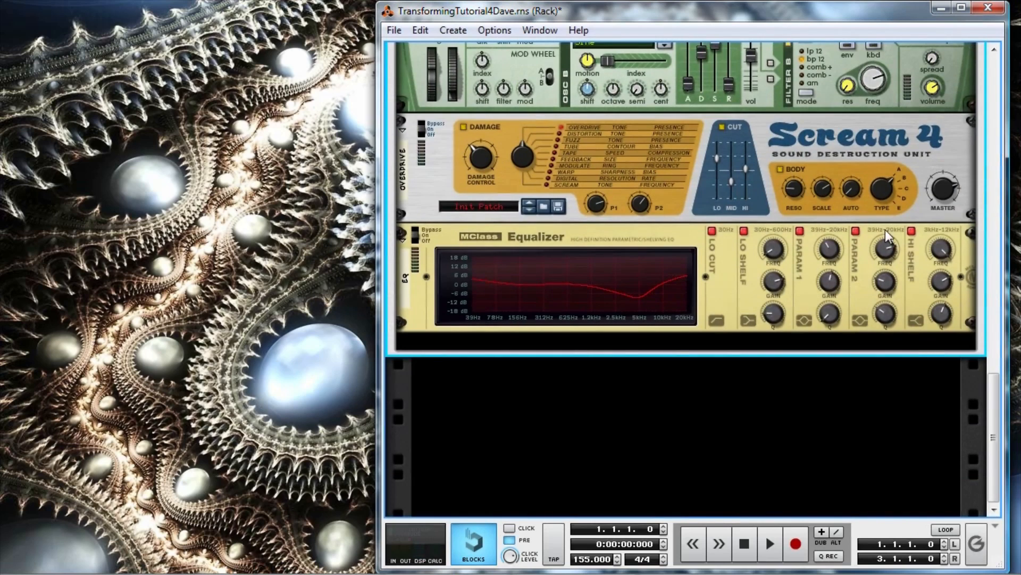
pyautogui.scroll(3, 886, 263)
pyautogui.scroll(12, 886, 263)
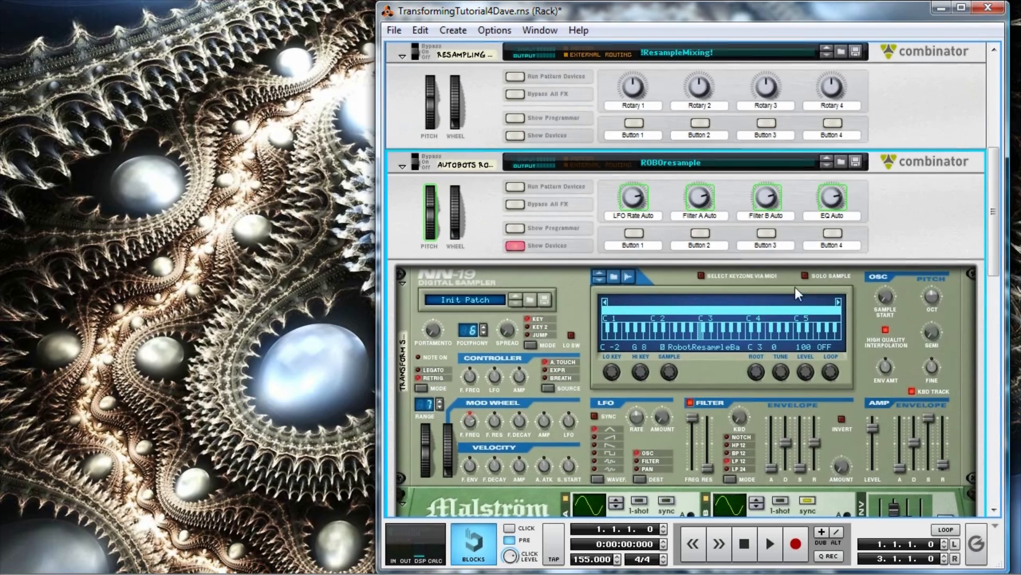
# Open automation editing for the ROBOresample Combinator's LFO Rate Auto, Filter A Auto, Filter B Auto and EQ Auto rotaries.
pyautogui.rightClick(635, 199)
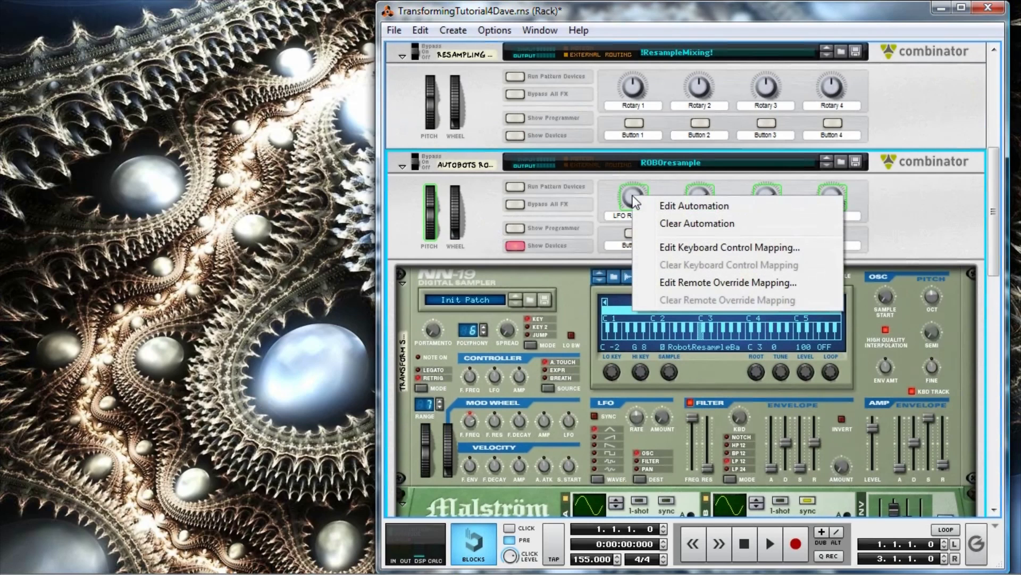
pyautogui.click(698, 209)
pyautogui.rightClick(699, 199)
pyautogui.click(745, 213)
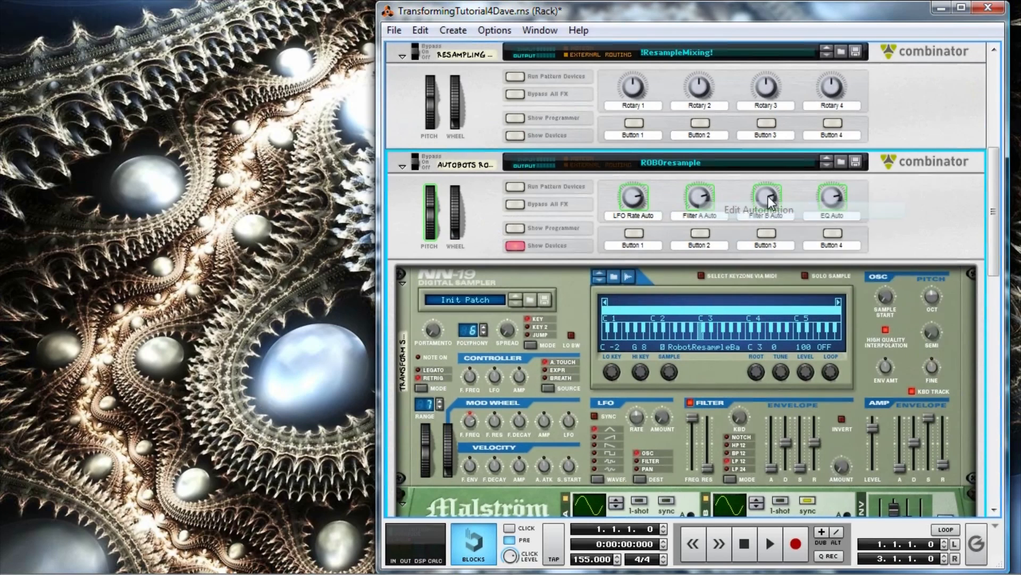
pyautogui.rightClick(768, 196)
pyautogui.click(828, 206)
pyautogui.rightClick(832, 198)
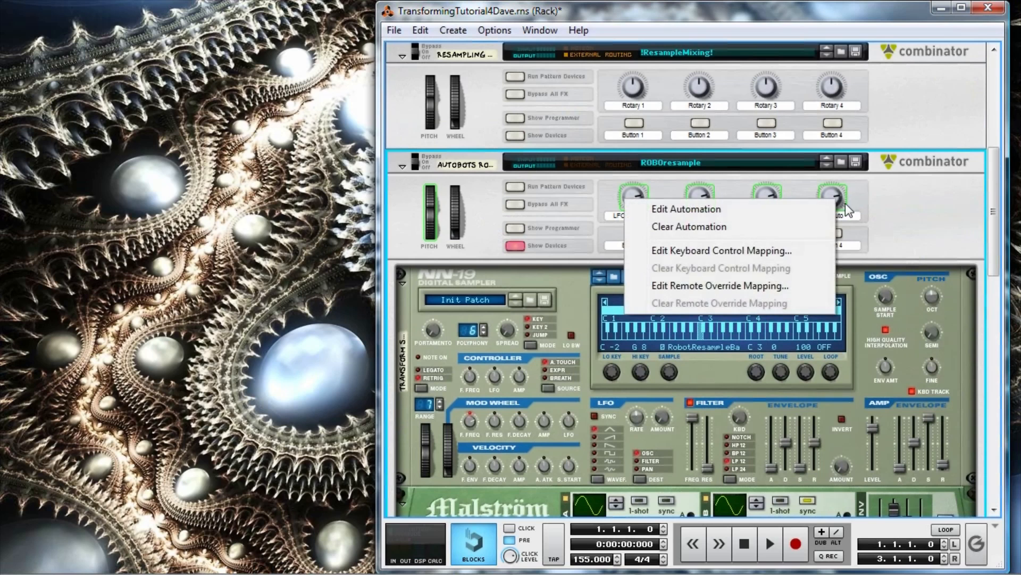
pyautogui.click(798, 208)
# Bring up the sequencer beside the rack and open automation editing for the ROBOresample Combinator's pitch wheel.
pyautogui.click(447, 565)
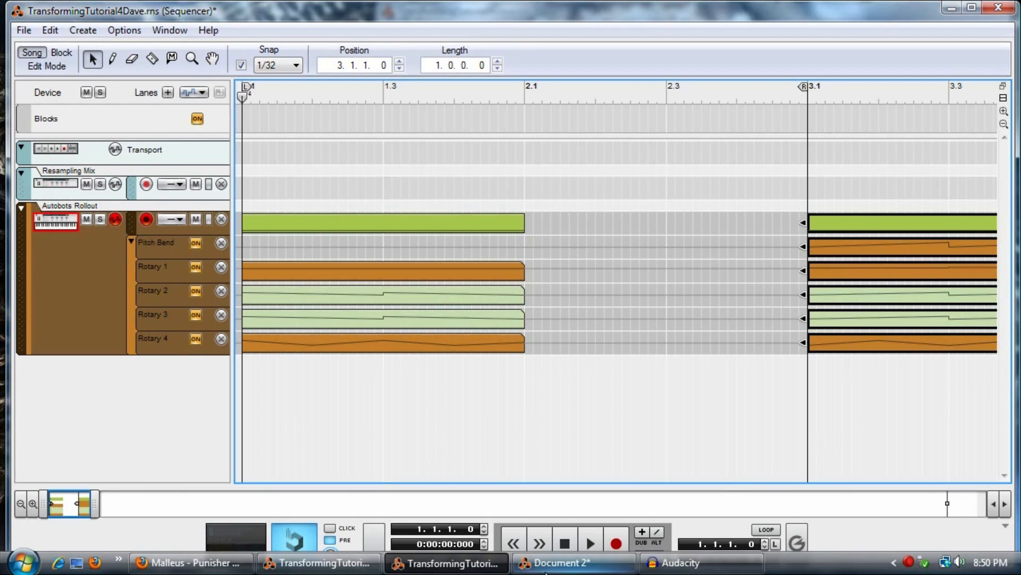
pyautogui.click(459, 560)
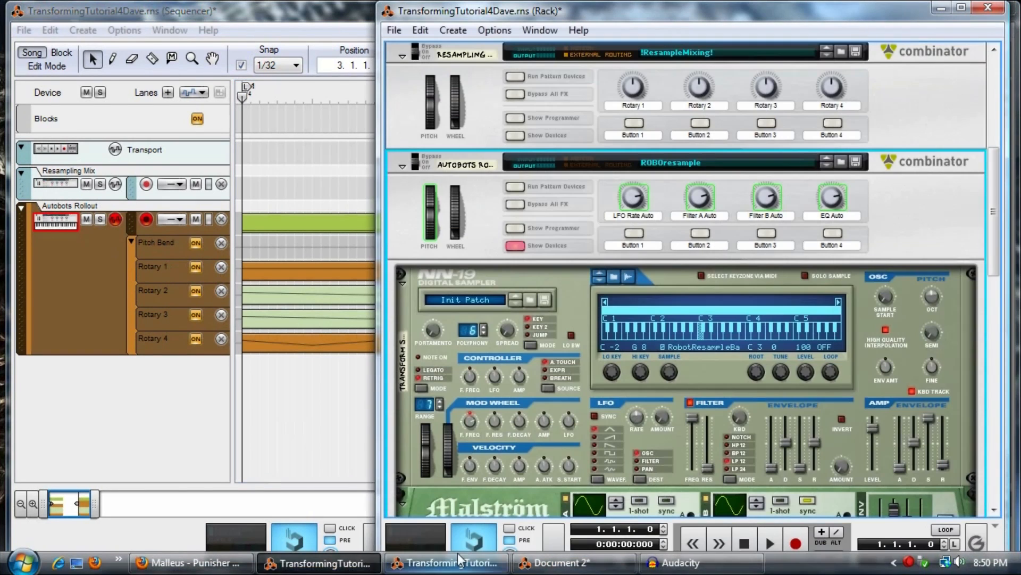
pyautogui.rightClick(431, 221)
pyautogui.click(505, 229)
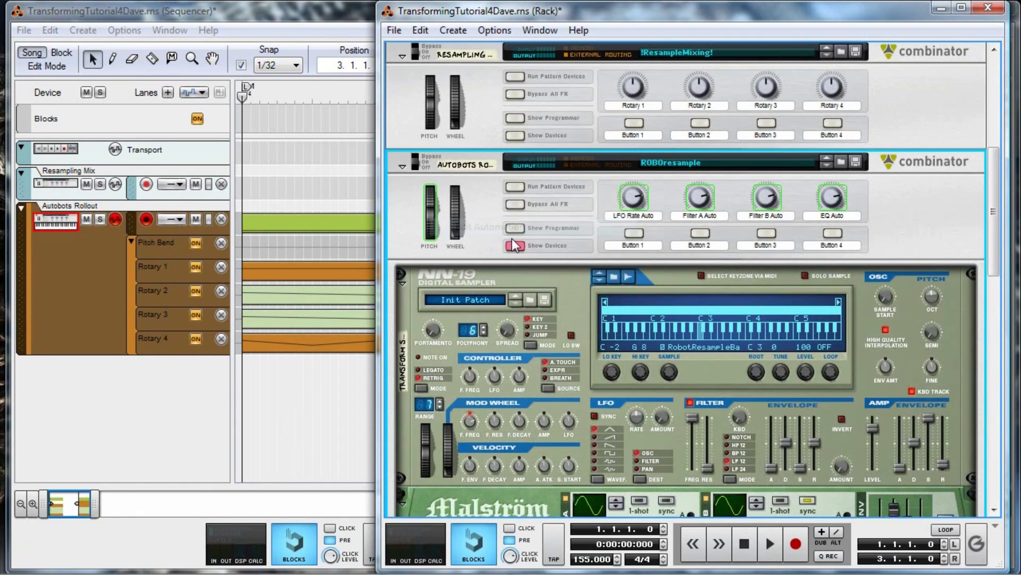
# Compare the Autobots Rollout automation lanes in the sequencer with the ROBOresample Combinator's LFO Rate and Filter A rotaries in the rack.
pyautogui.click(162, 248)
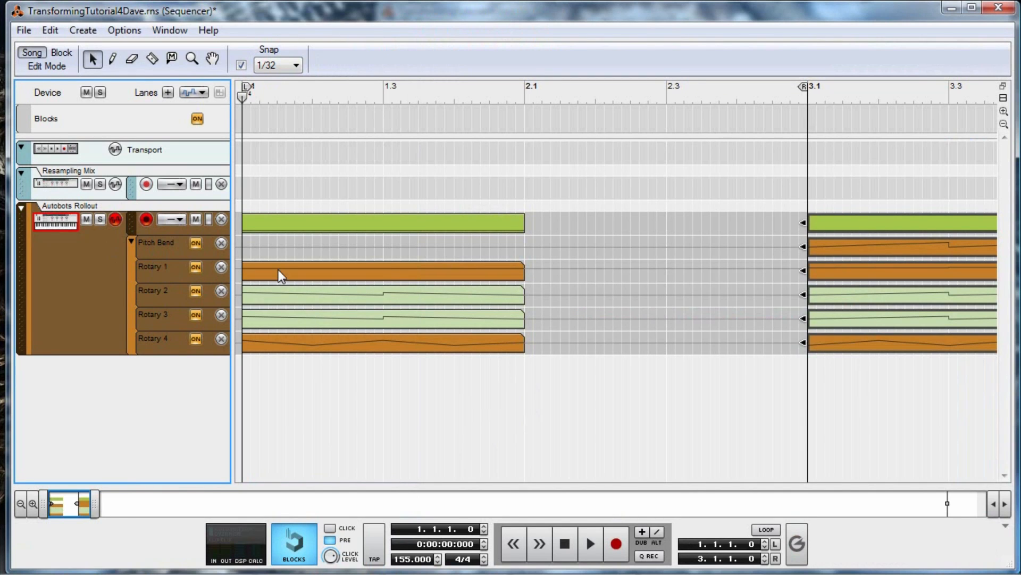
pyautogui.click(260, 97)
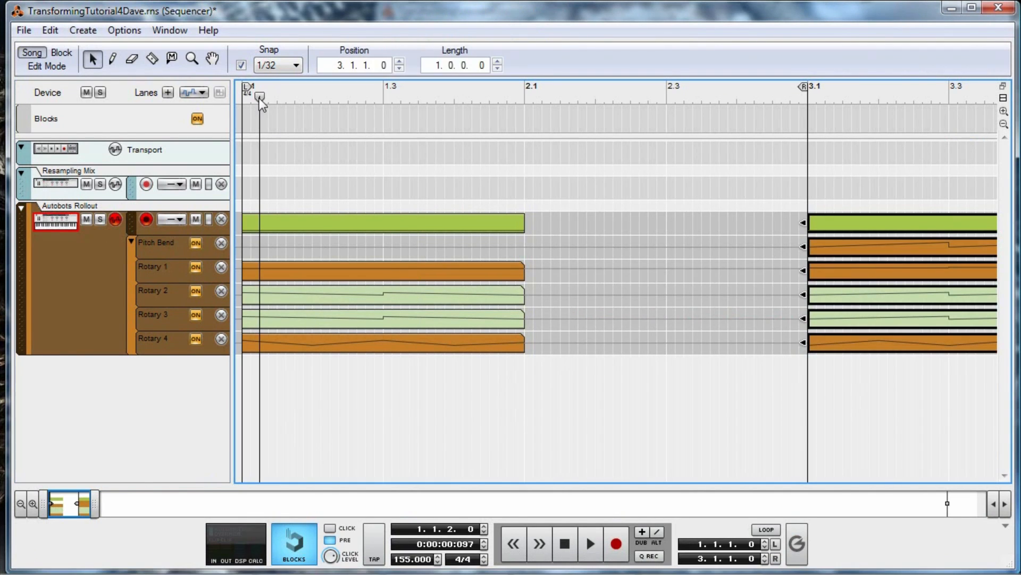
pyautogui.click(330, 562)
pyautogui.scroll(1, 678, 258)
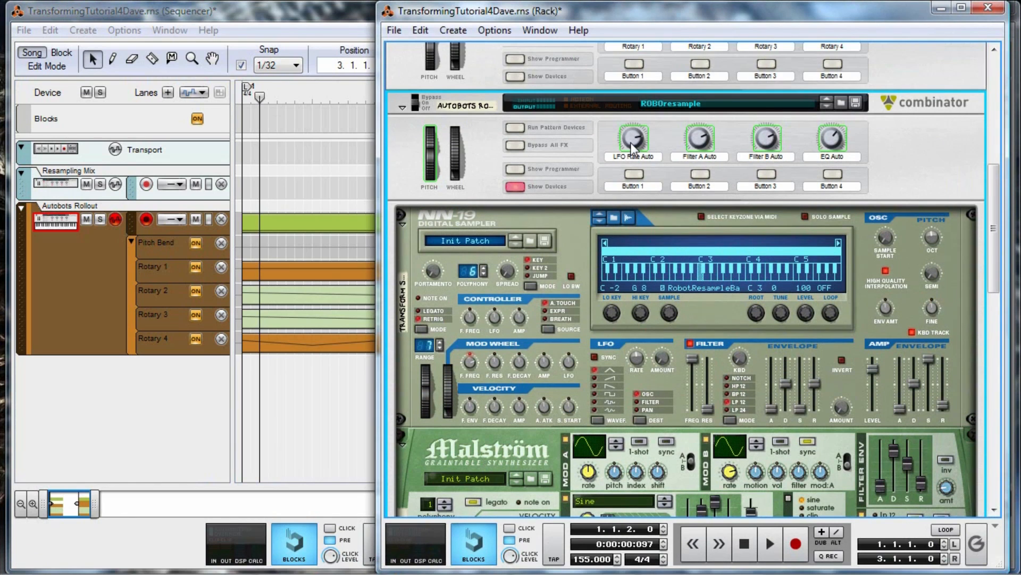
pyautogui.moveTo(632, 150)
pyautogui.scroll(-1, 632, 150)
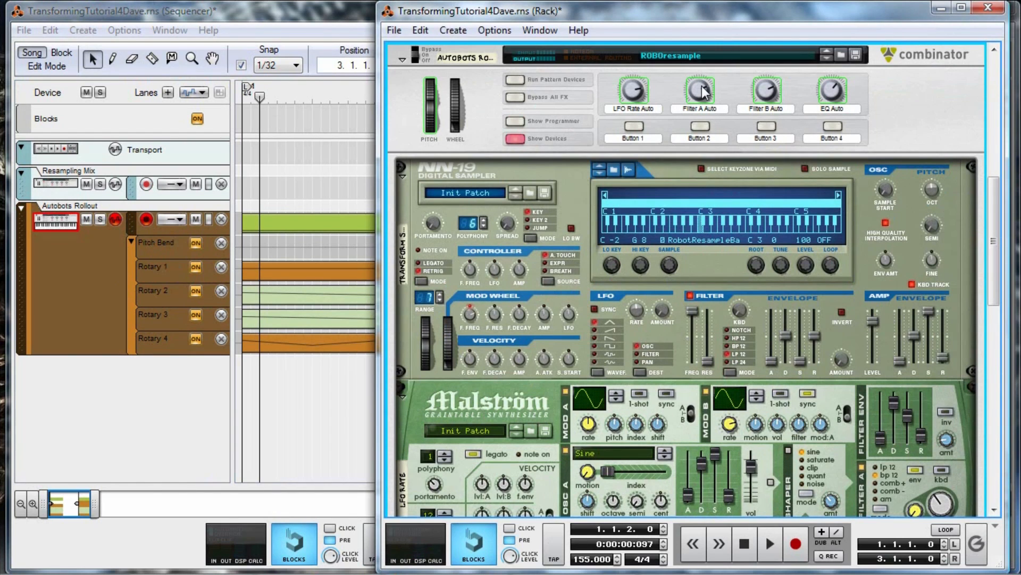
pyautogui.moveTo(703, 91)
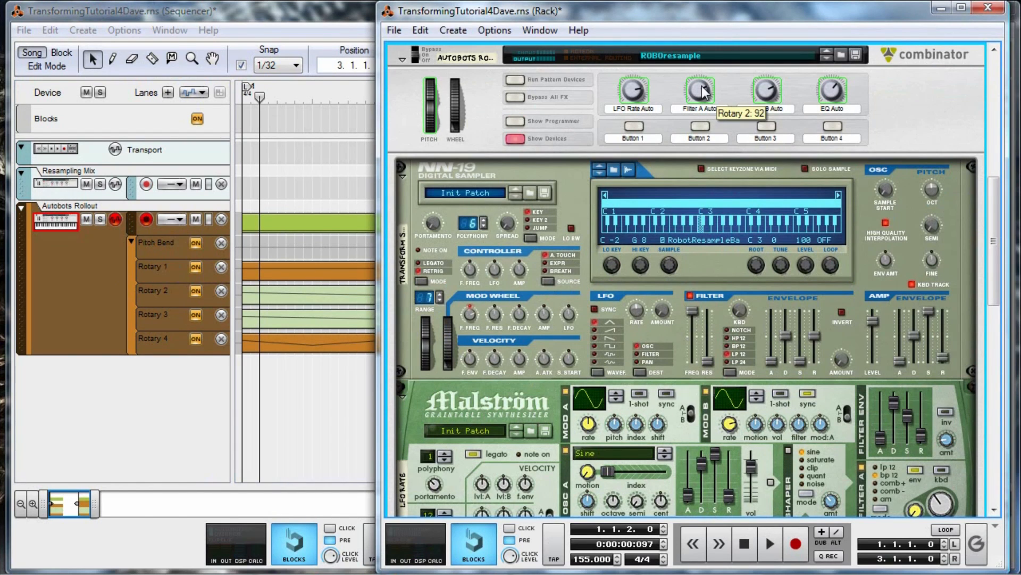
# Open the Rotary 2 automation clip at bar 1 and examine its first automation point.
pyautogui.click(243, 299)
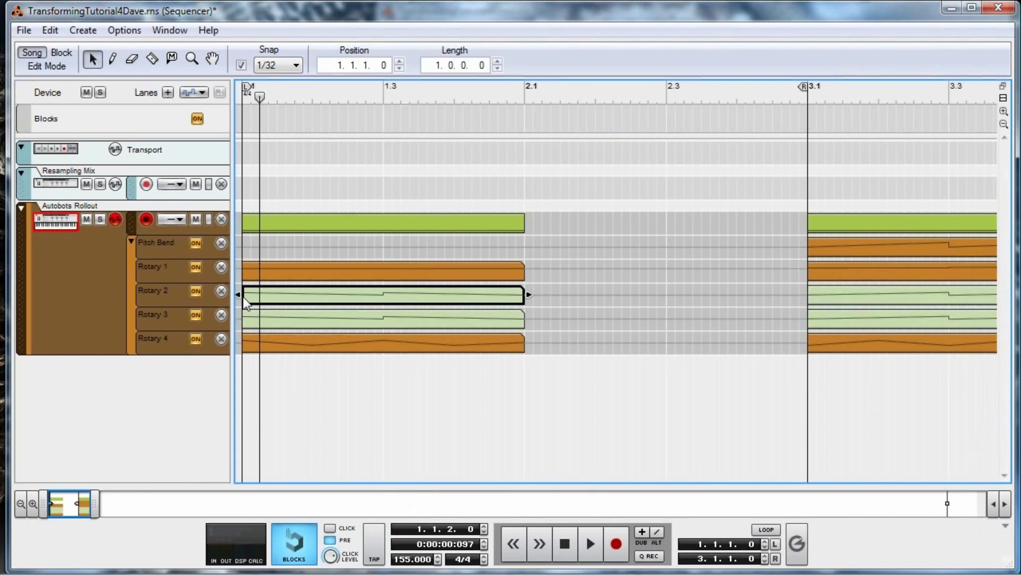
pyautogui.doubleClick(245, 302)
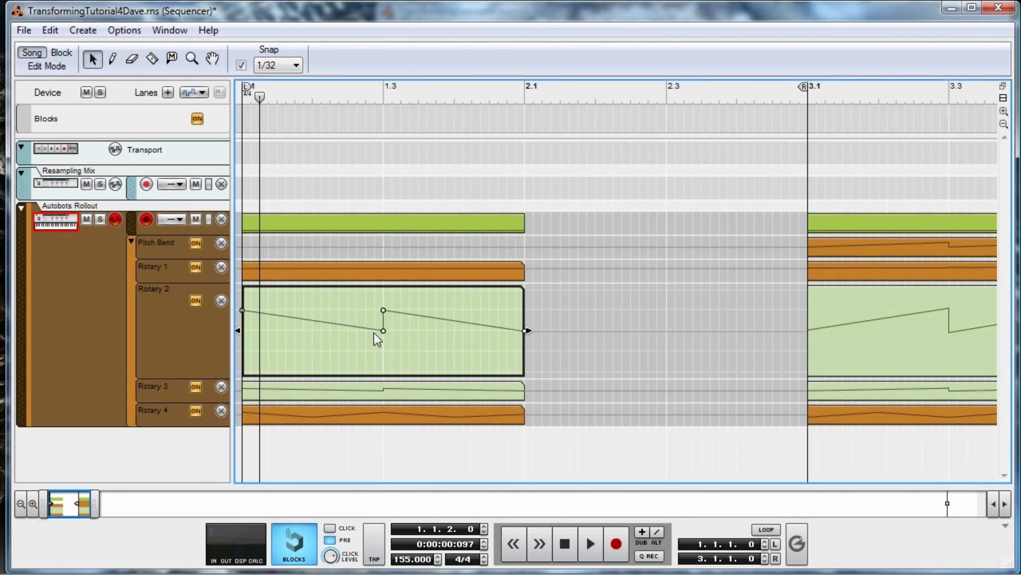
pyautogui.click(242, 310)
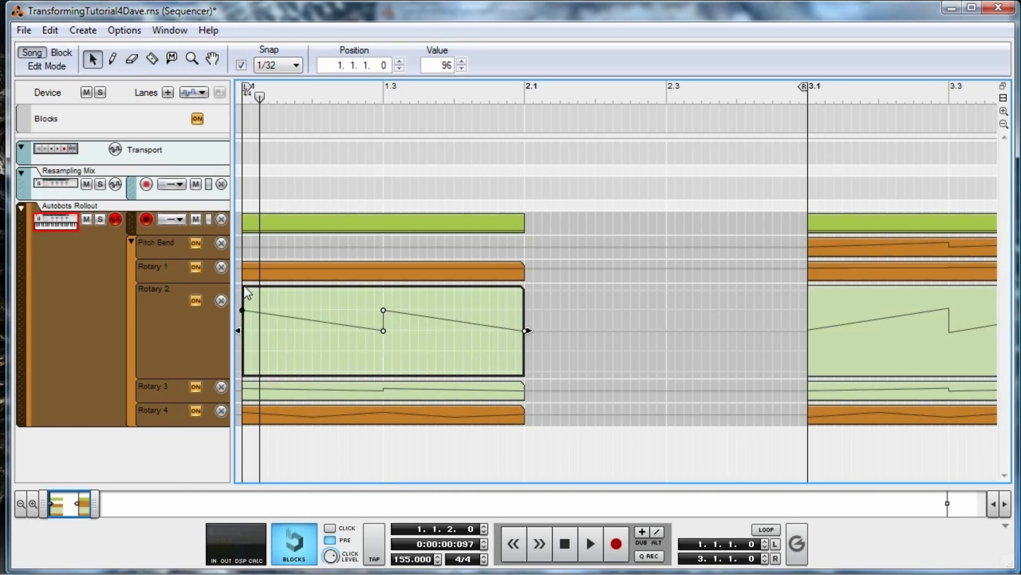
pyautogui.moveTo(243, 310)
pyautogui.mouseDown()
pyautogui.moveTo(243, 290)
pyautogui.moveTo(244, 366)
pyautogui.moveTo(243, 311)
pyautogui.mouseUp()
# Open the Rotary 3 and Rotary 4 automation clips at bar 1 to examine their curves.
pyautogui.click(369, 395)
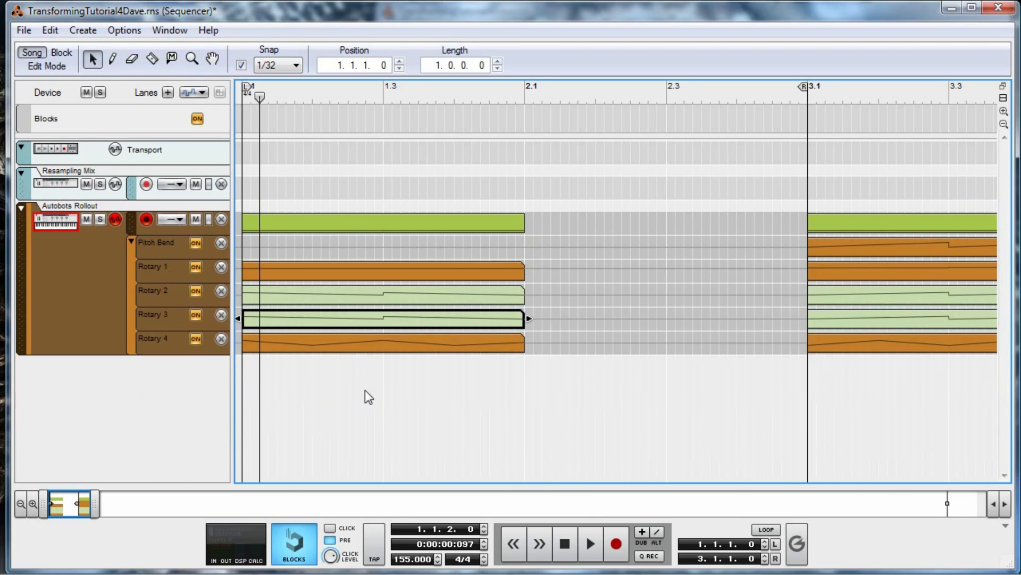
pyautogui.doubleClick(368, 321)
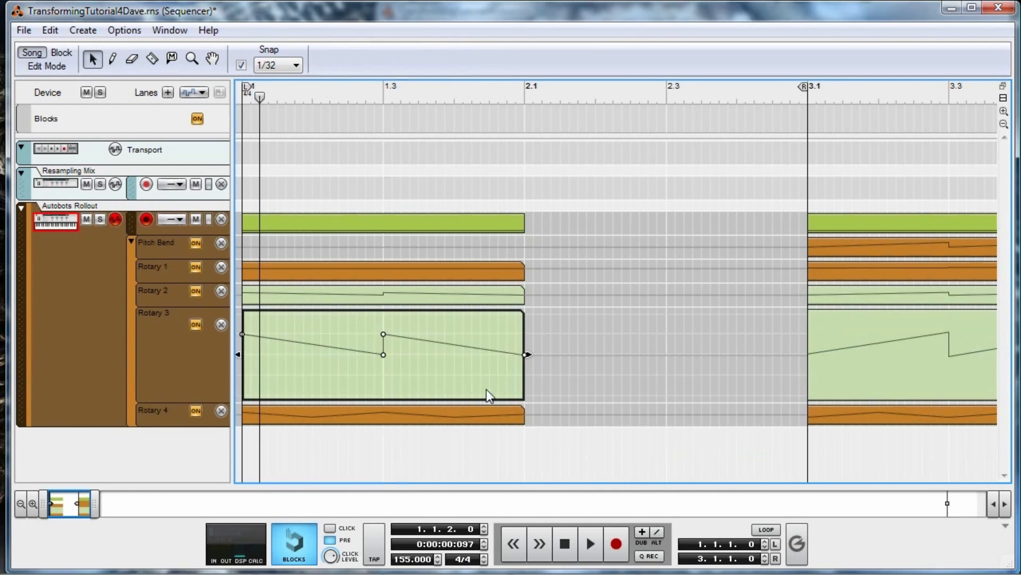
pyautogui.doubleClick(367, 416)
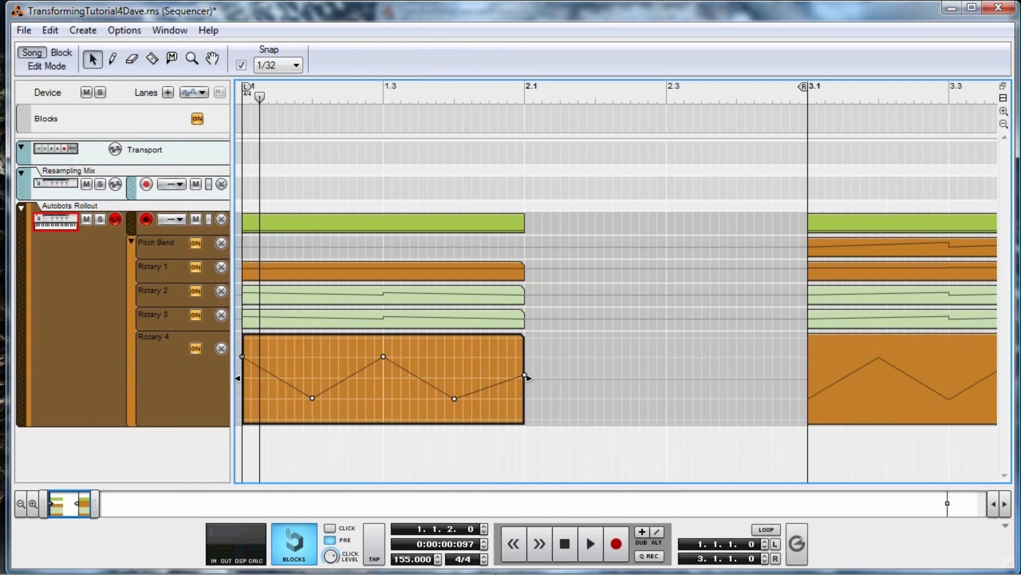
# Show the MClass Equalizer in the rack, play the bass to watch its curve move, and return to the song start.
pyautogui.moveTo(527, 571)
pyautogui.click(322, 562)
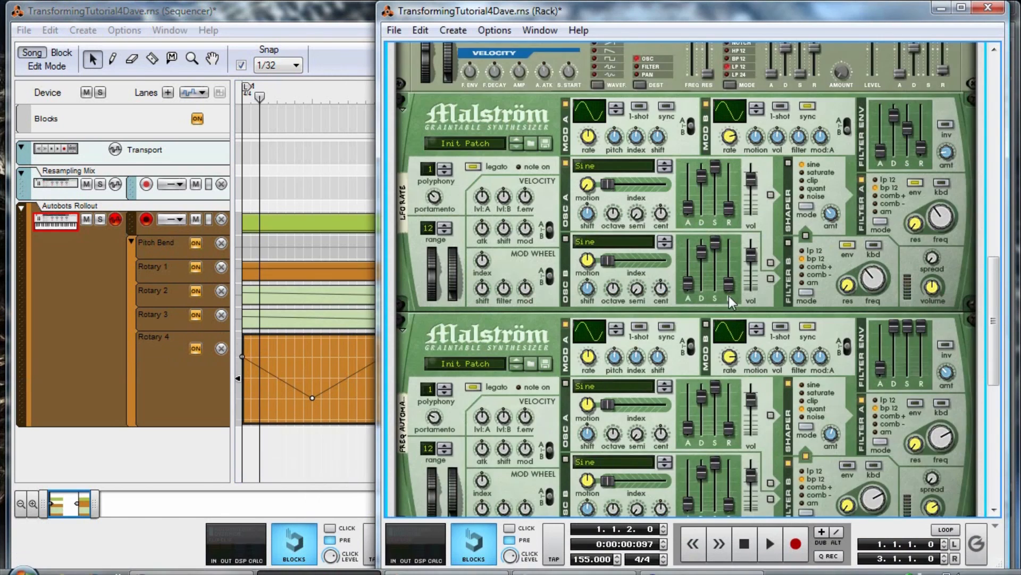
pyautogui.scroll(-2, 737, 308)
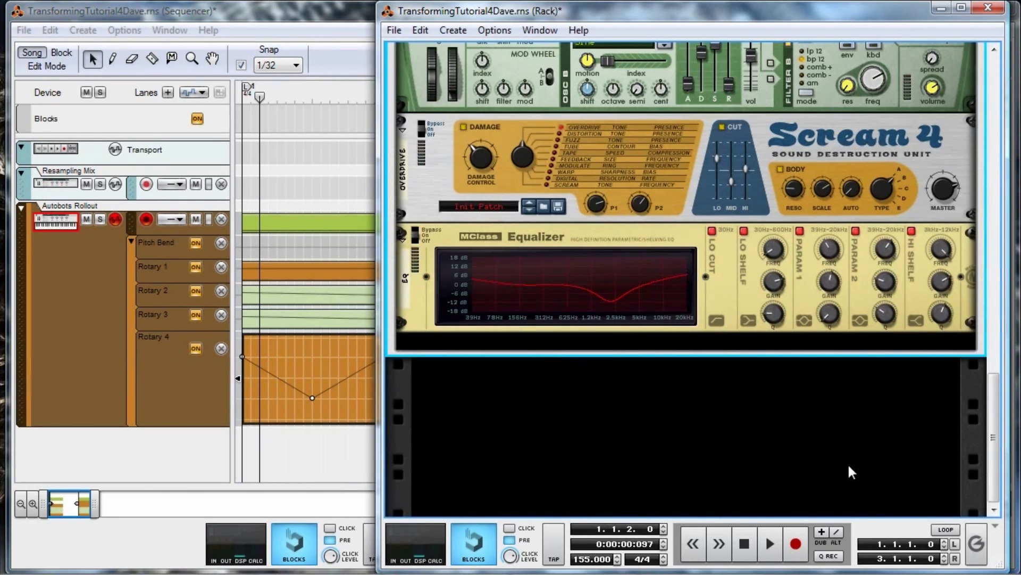
pyautogui.click(744, 543)
pyautogui.click(770, 541)
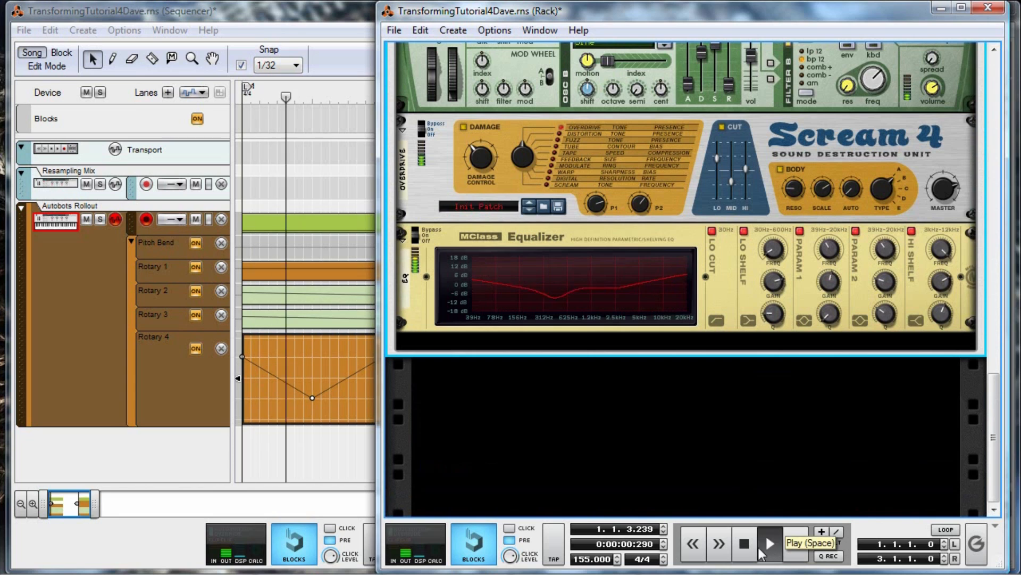
pyautogui.doubleClick(745, 544)
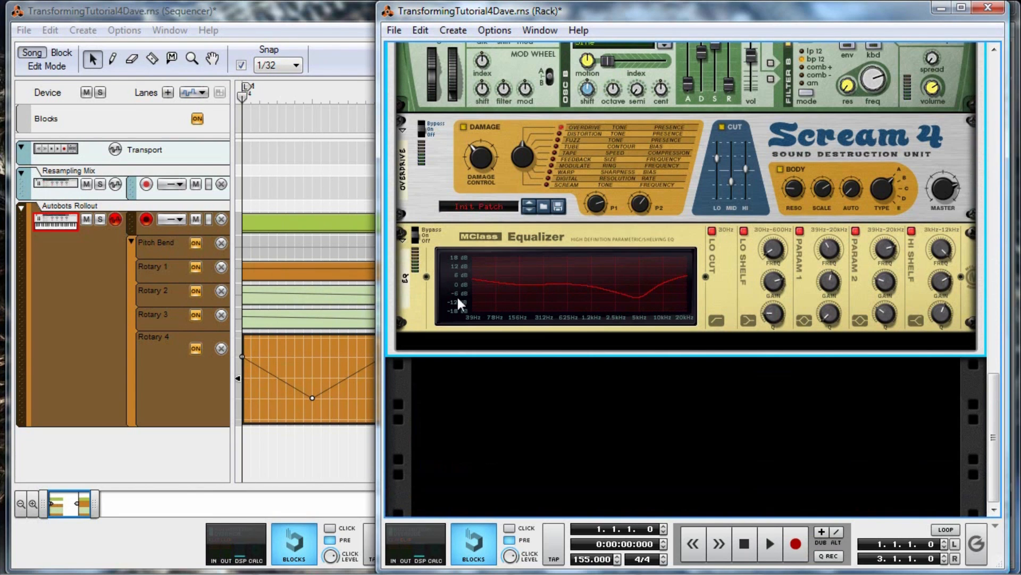
# Set the sequencer's left and right locators to 3.1.1.0 and 4.1.1.0 and place the playhead at bar 3.
pyautogui.doubleClick(346, 16)
pyautogui.click(566, 188)
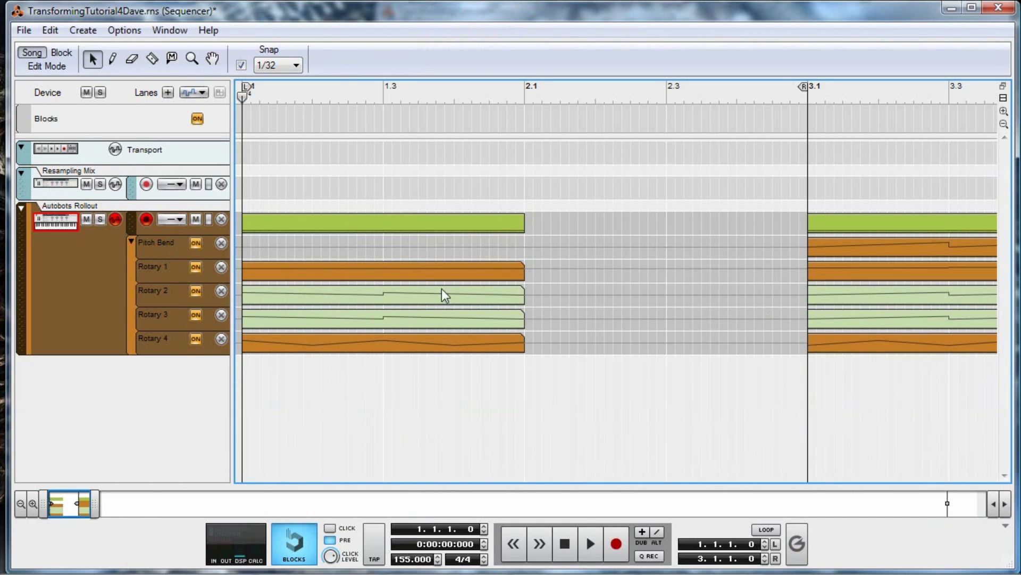
pyautogui.keyDown('ctrl'); pyautogui.click(807, 101); pyautogui.keyUp('ctrl')
pyautogui.moveTo(63, 507); pyautogui.dragTo(79, 506)
pyautogui.keyDown('alt'); pyautogui.click(823, 101); pyautogui.keyUp('alt')
pyautogui.click(540, 99)
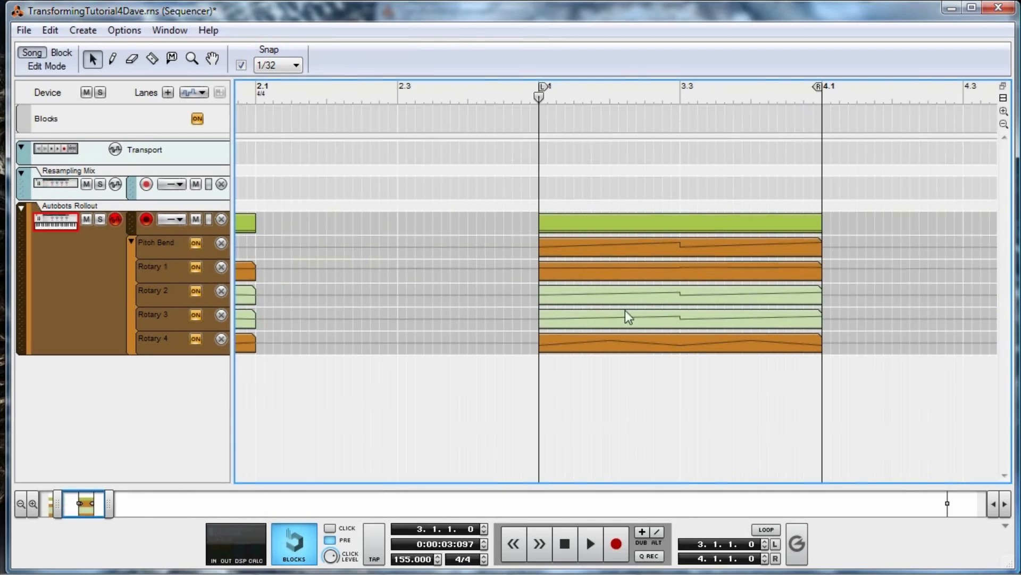
# Enable looping and play the bass phrase at bar 3, and open that phrase's Rotary 1 automation clip.
pyautogui.click(766, 529)
pyautogui.click(589, 543)
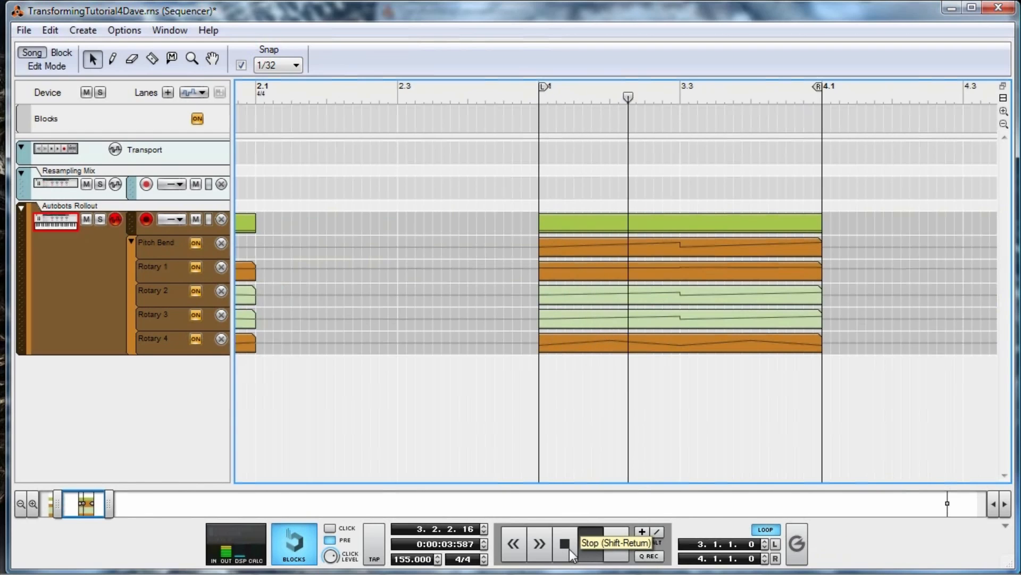
pyautogui.click(567, 544)
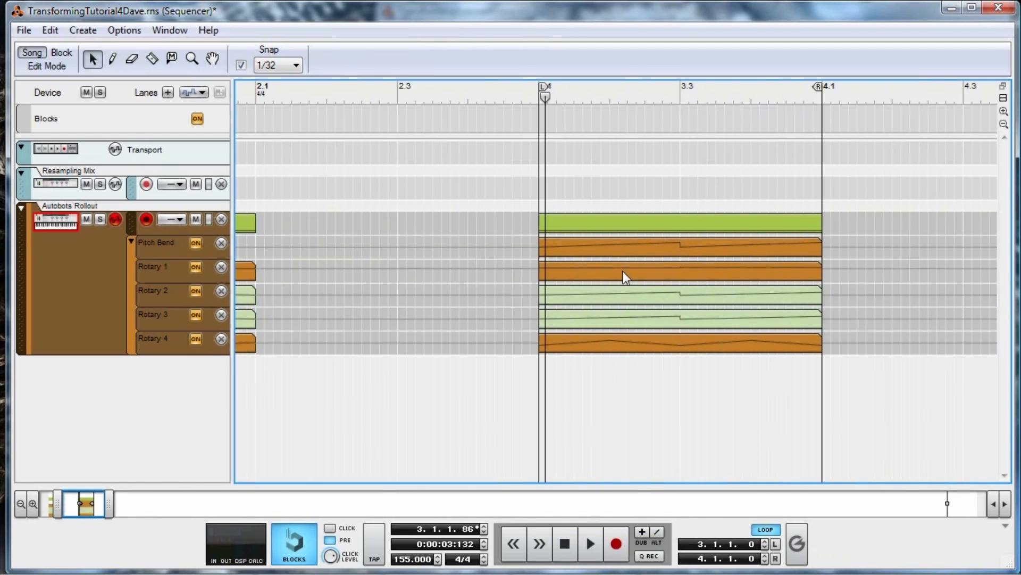
pyautogui.doubleClick(624, 274)
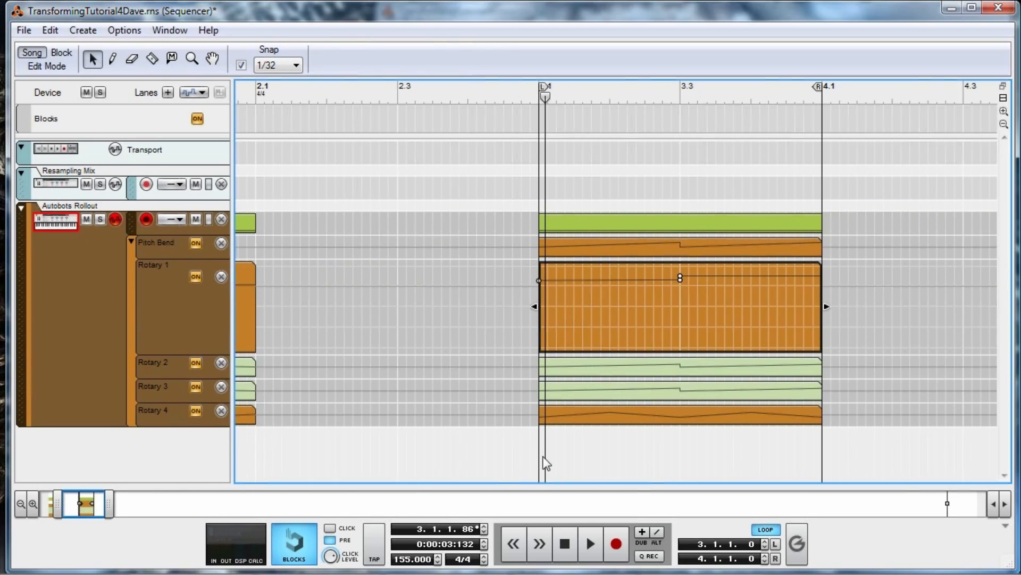
pyautogui.moveTo(85, 503); pyautogui.dragTo(48, 505)
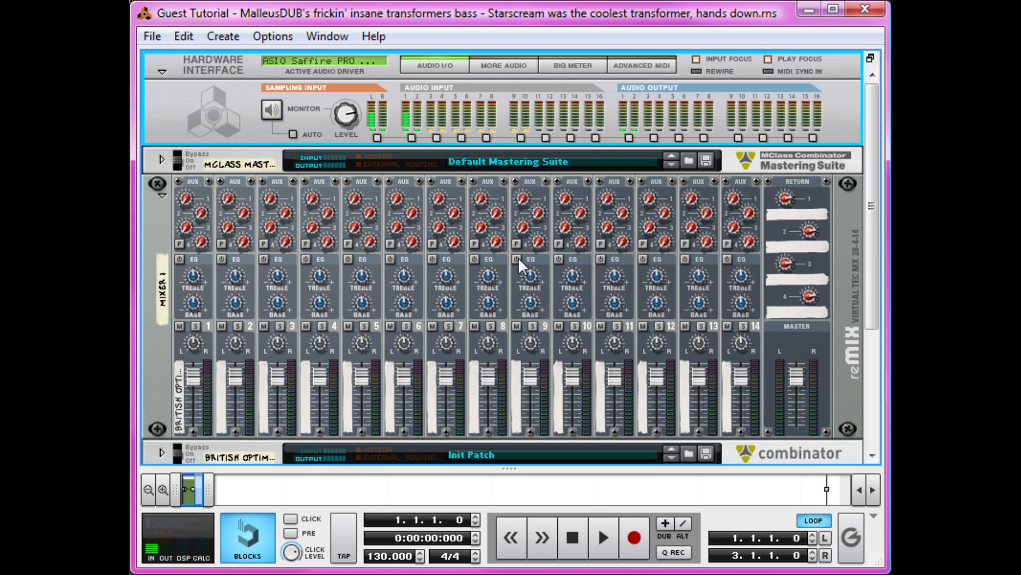
# Reveal the sequencer in the Guest Tutorial song and play the British Optimus phrase for a few seconds.
pyautogui.moveTo(510, 468); pyautogui.dragTo(509, 54)
pyautogui.press('space')
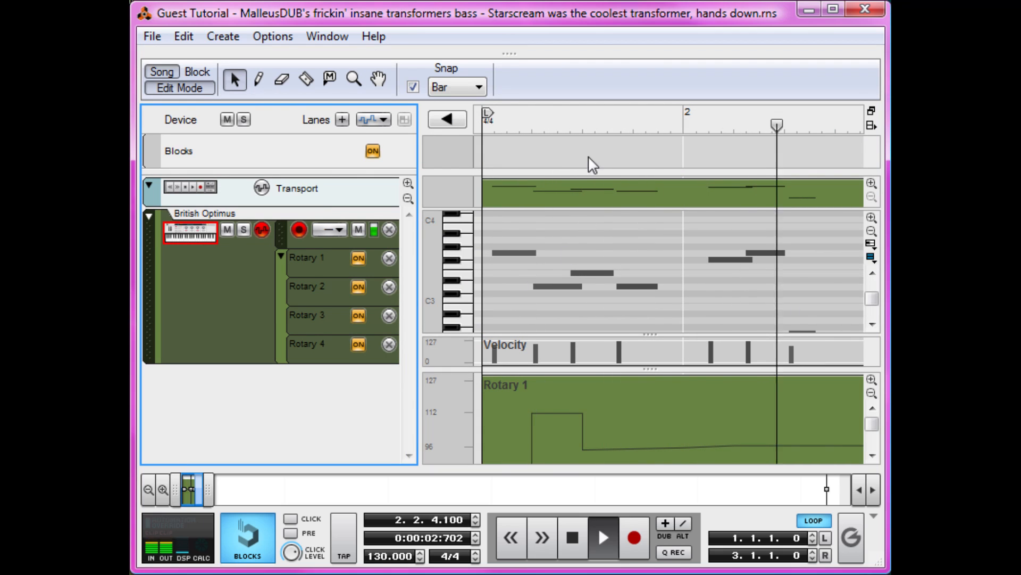
pyautogui.press('space')
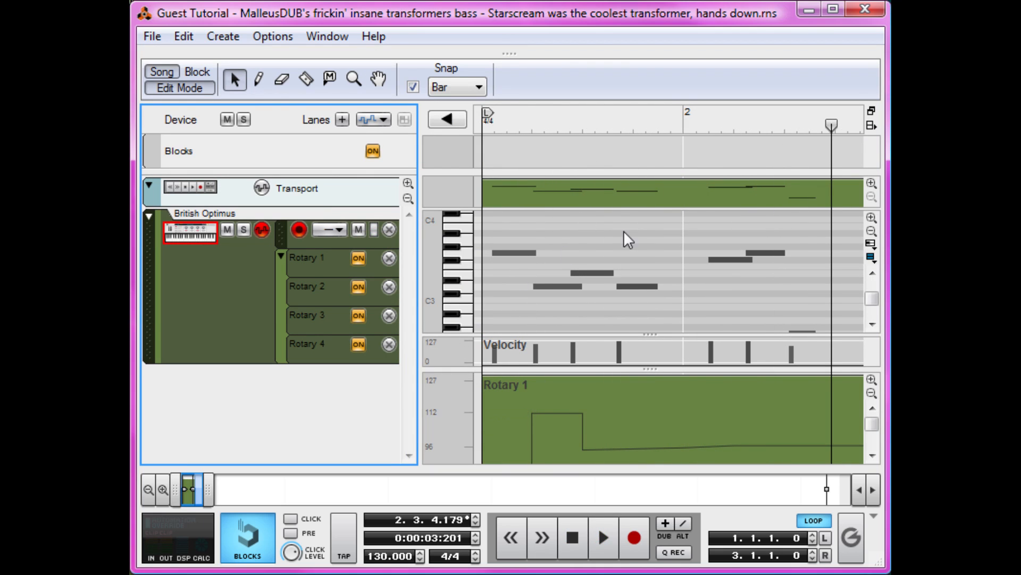